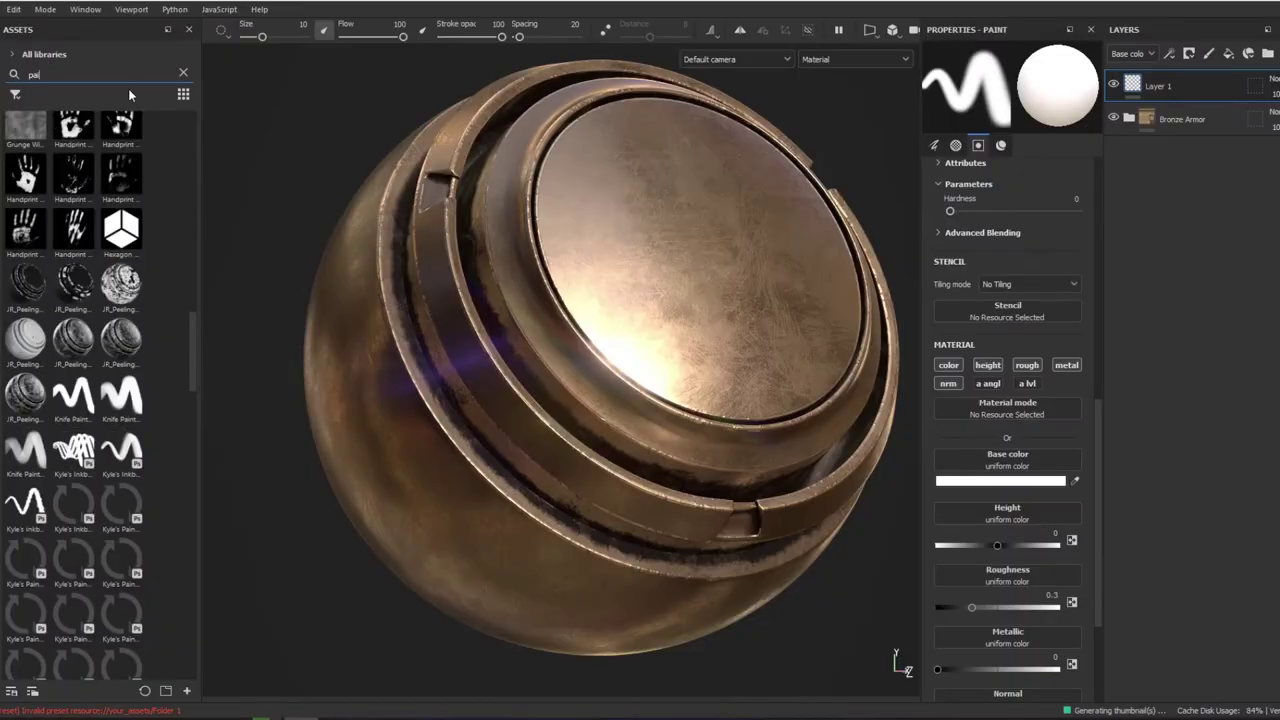
Filter the asset library by 'paint rol' to list the Paint Roller brush presets.
type("paint rol")
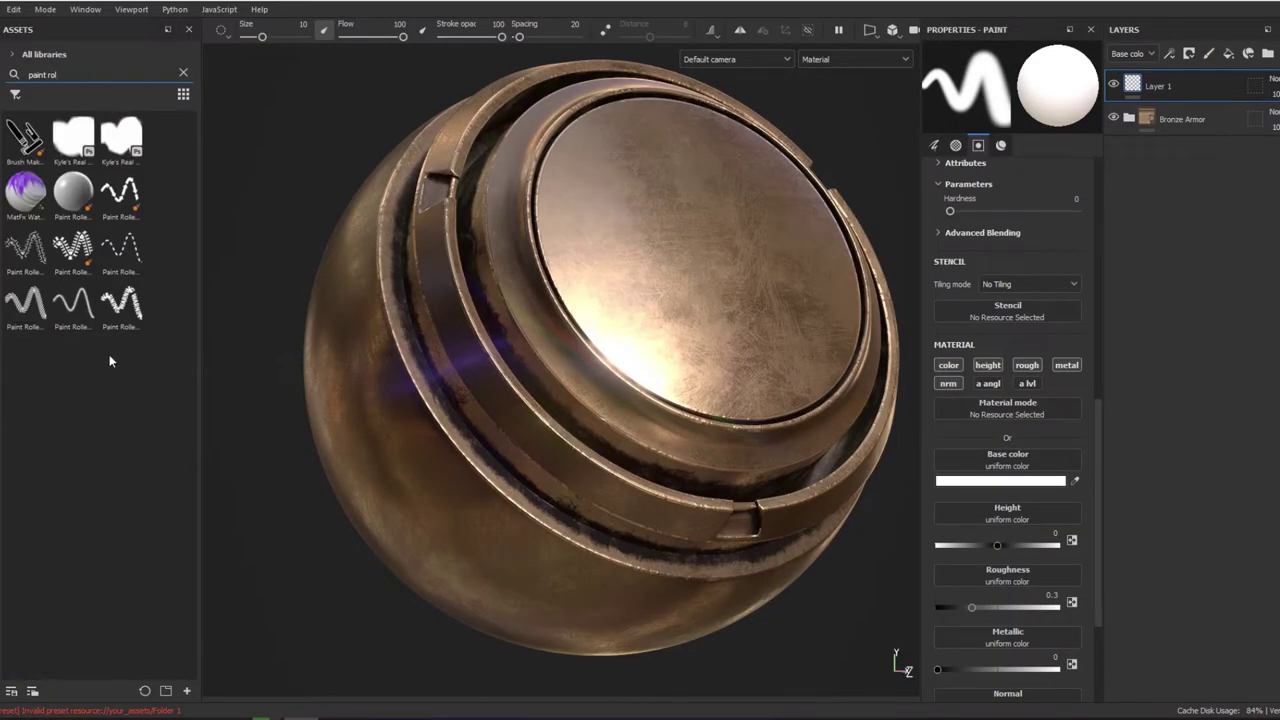
Load the Paint Roller Warning Text brush preset.
left_click(122, 300)
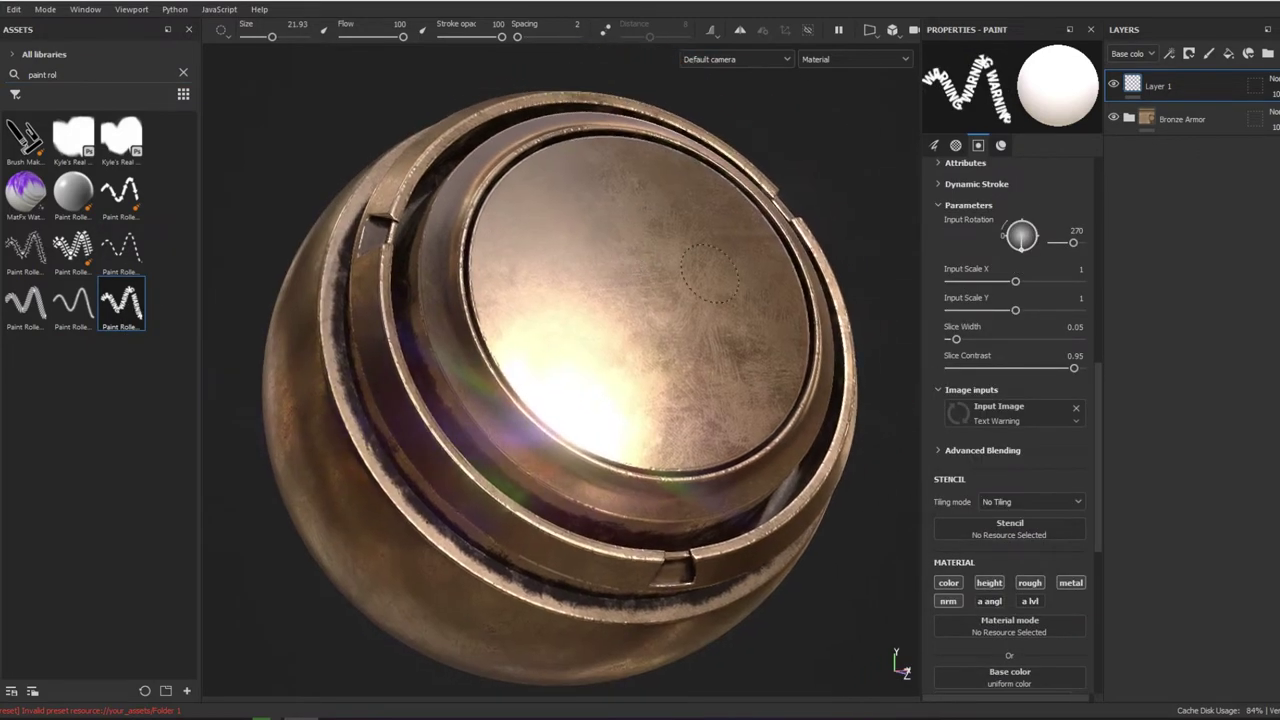
scroll(1090, 415, "down", 3)
scroll(1090, 415, "down", 2)
scroll(1092, 415, "up", 3)
scroll(1095, 415, "up", 2)
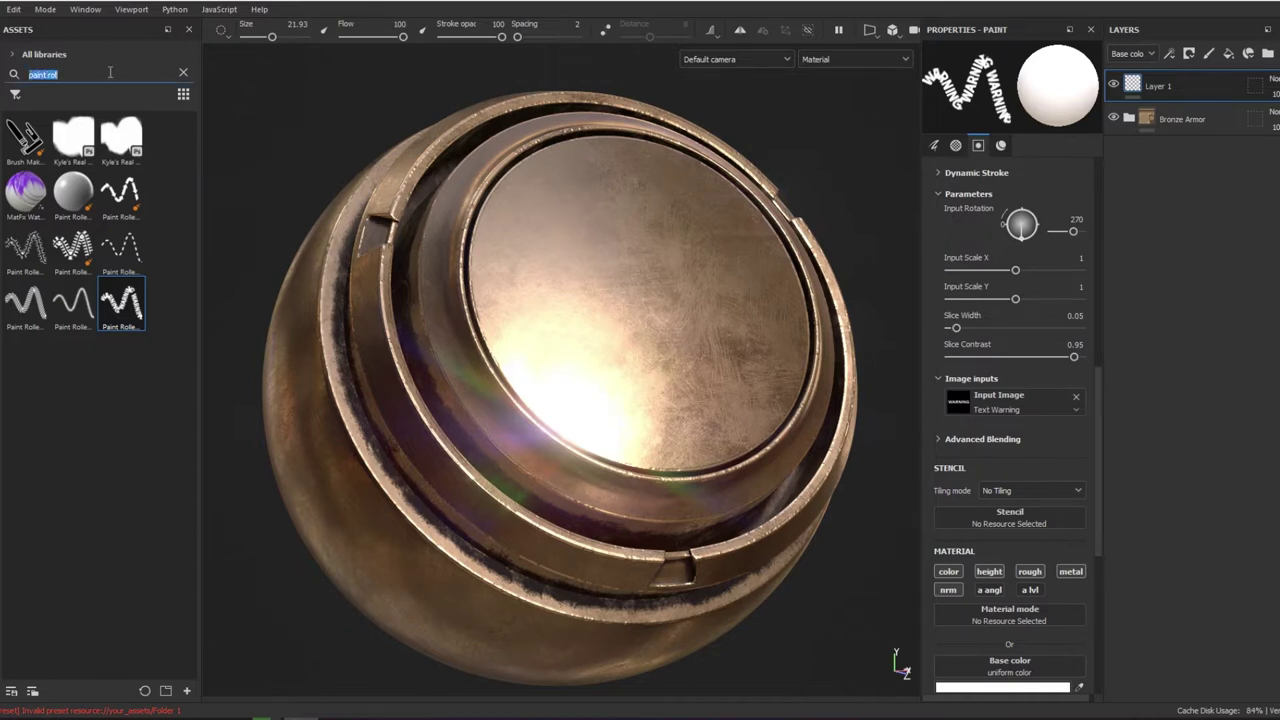
Make ORM-060 the roller's input image and paint only the height channel at 0.5410.
key("BackSpace")
type("orm")
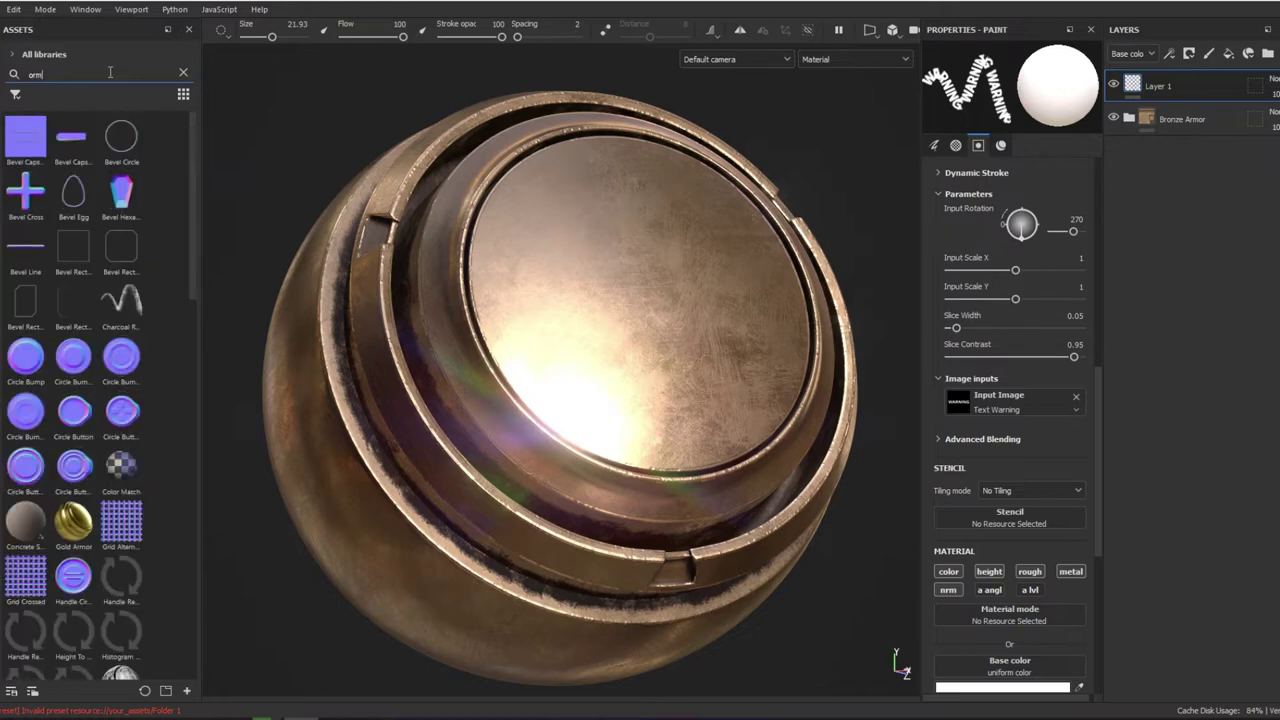
scroll(149, 266, "down", 3)
scroll(149, 266, "down", 10)
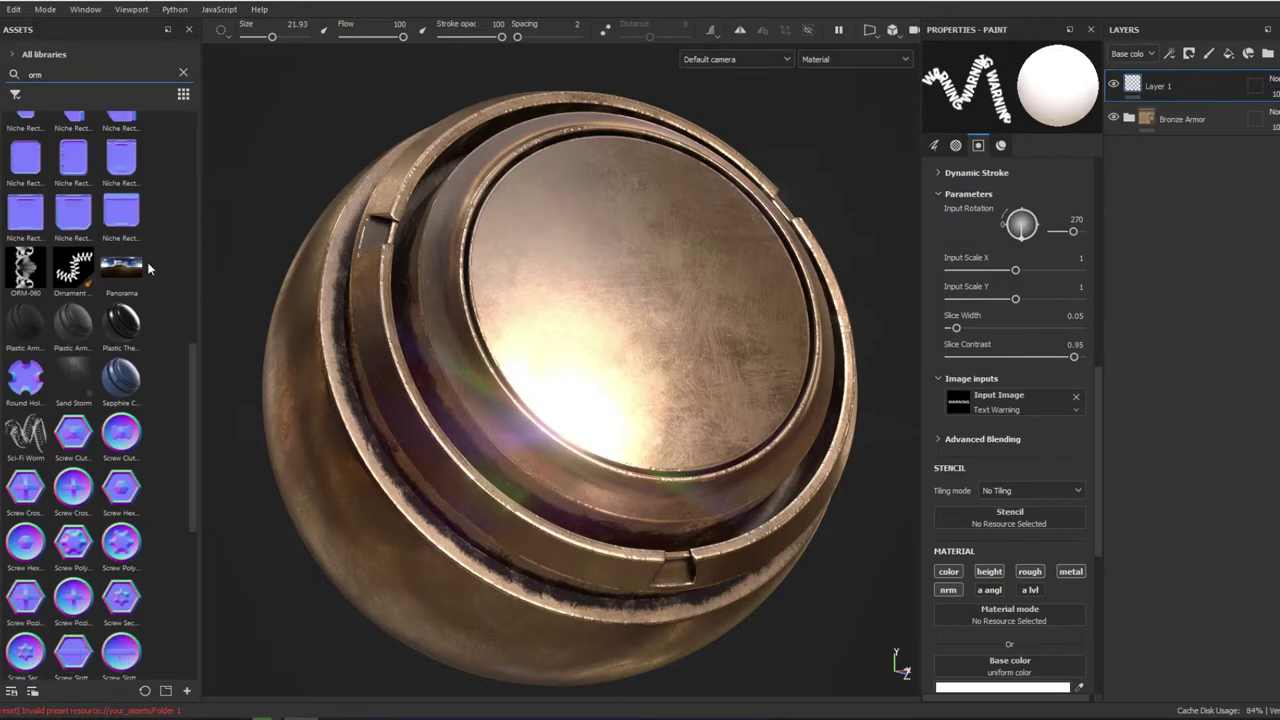
mouse_move(25, 268)
left_click_drag(22, 285, 985, 414)
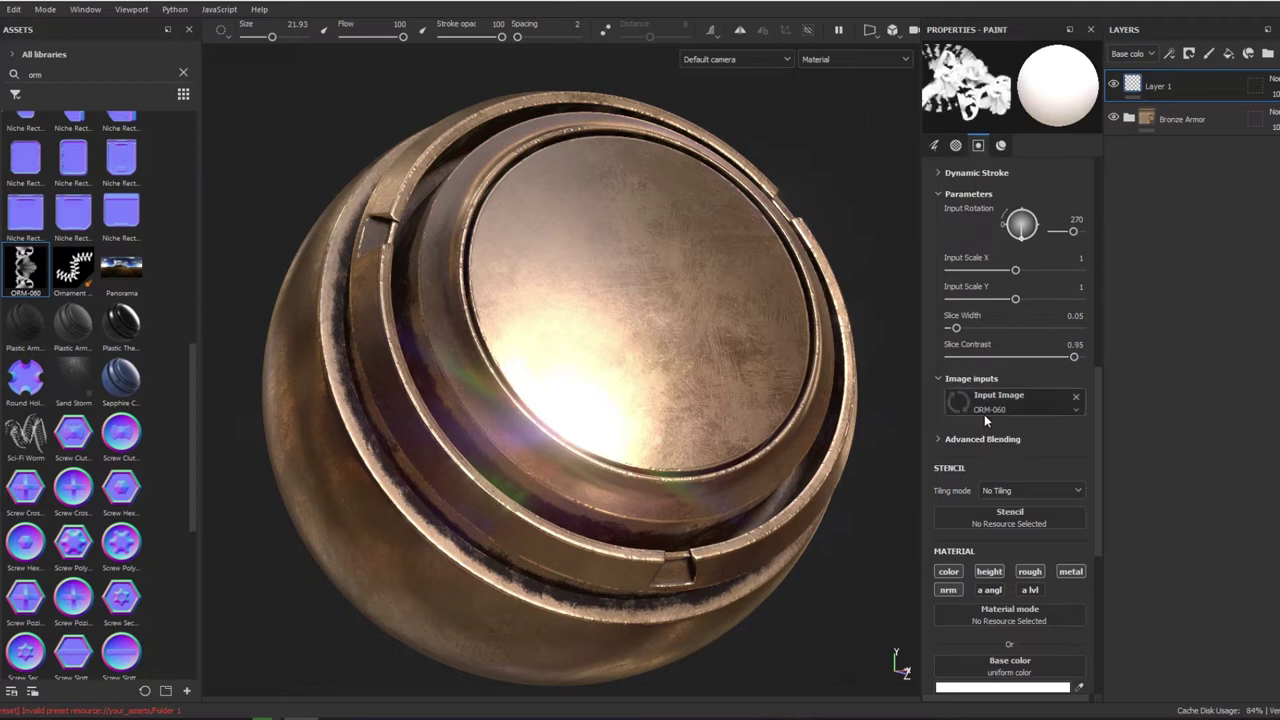
left_click_drag(1099, 441, 1101, 529)
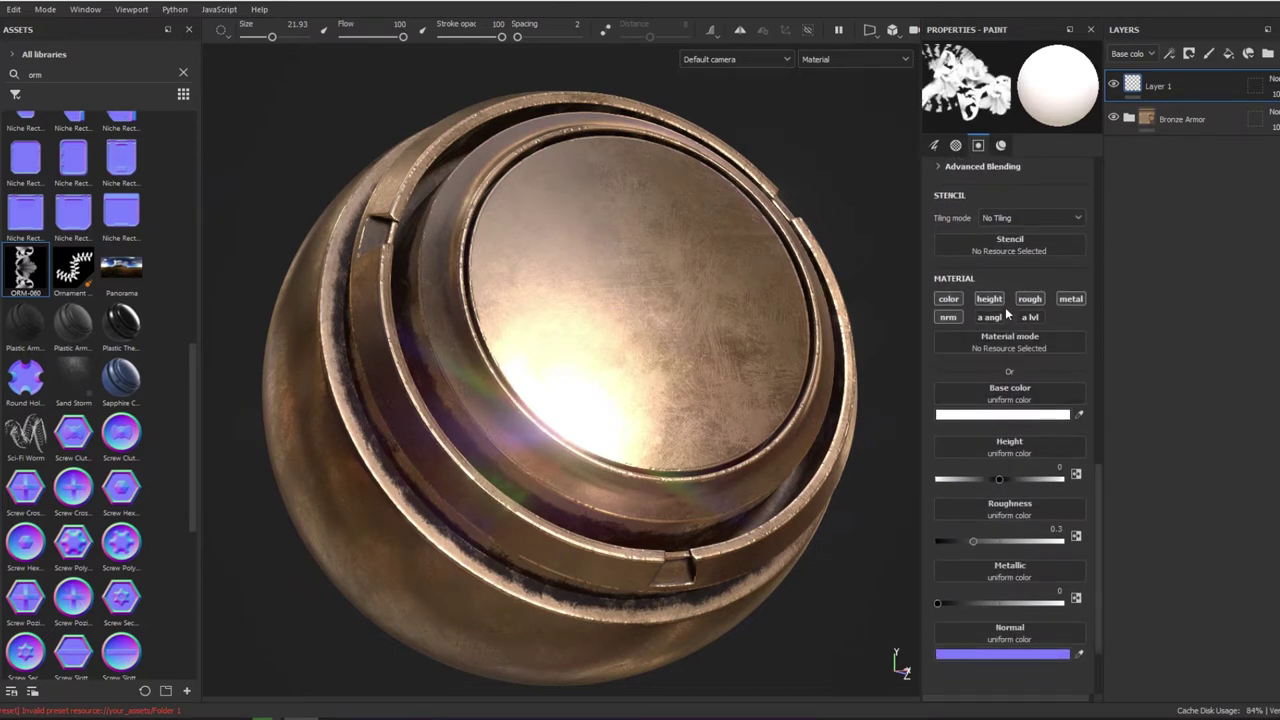
left_click(989, 299)
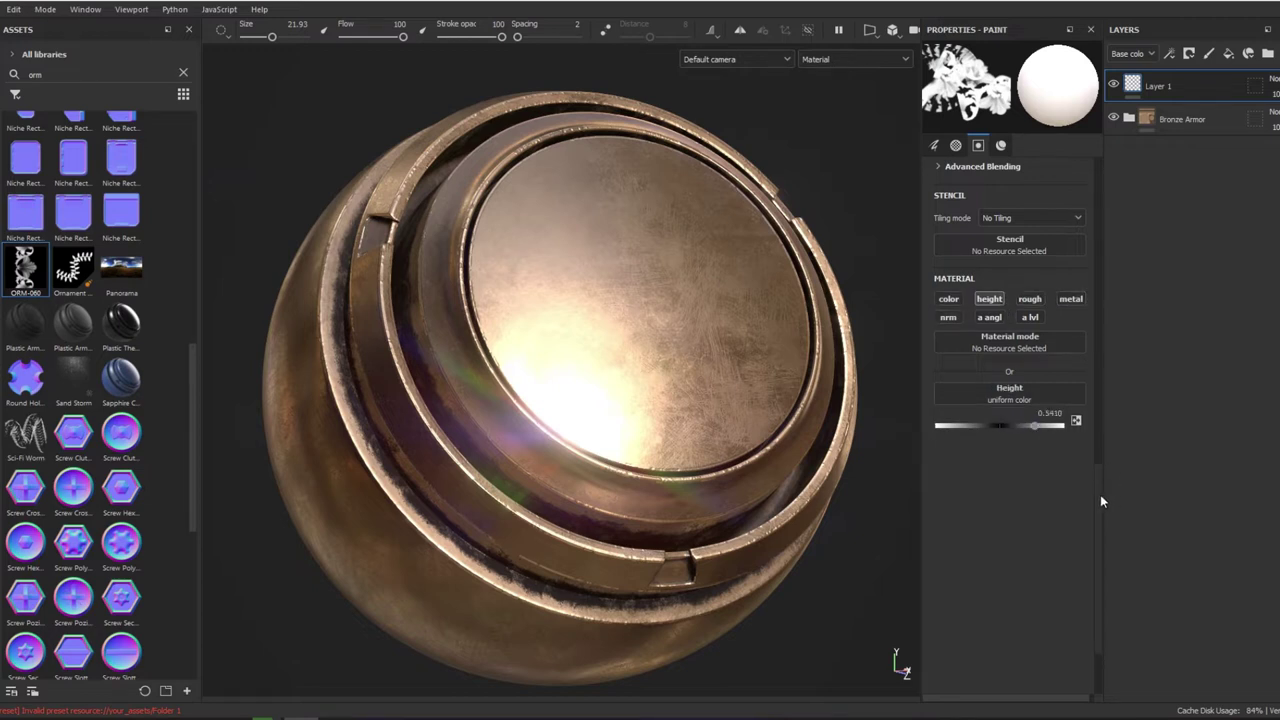
left_click_drag(1100, 494, 1088, 291)
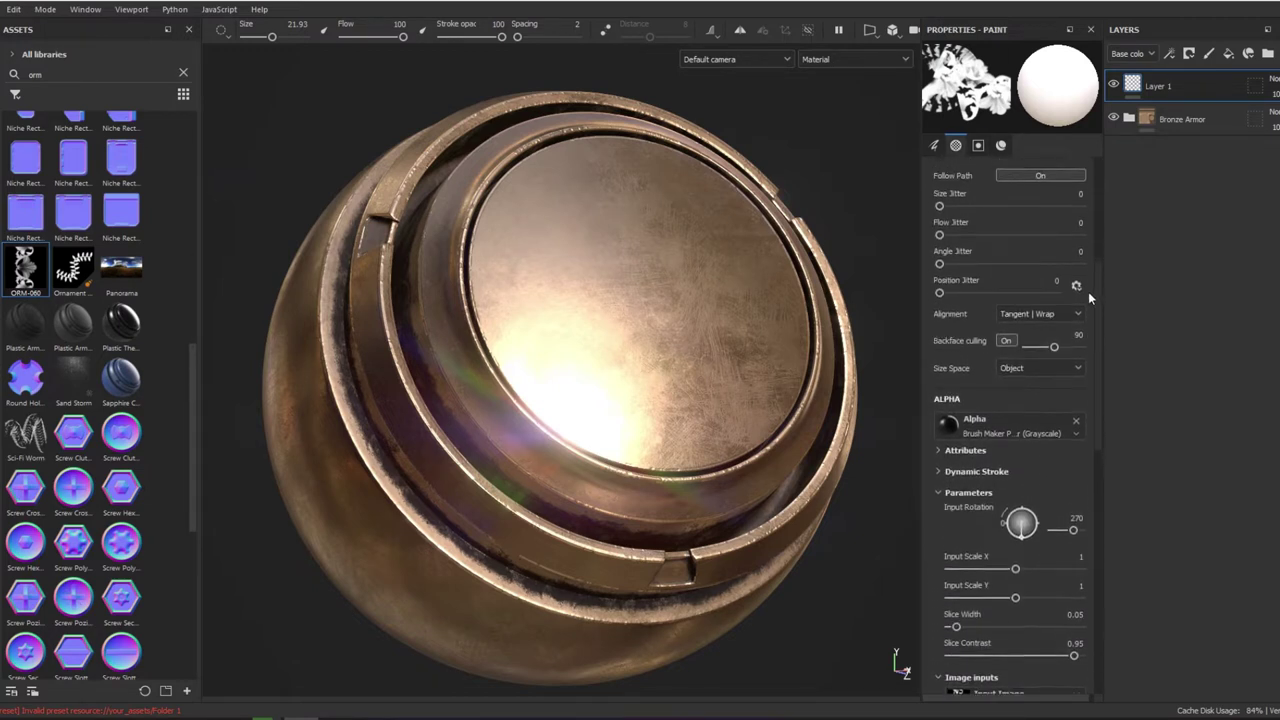
Set the roller's Stamps Blending to Lighten (Maximum) and undo a trial stroke.
left_click_drag(1087, 287, 1096, 415)
left_click(1015, 383)
left_click(1053, 398)
left_click(1030, 430)
left_click_drag(1095, 417, 1098, 370)
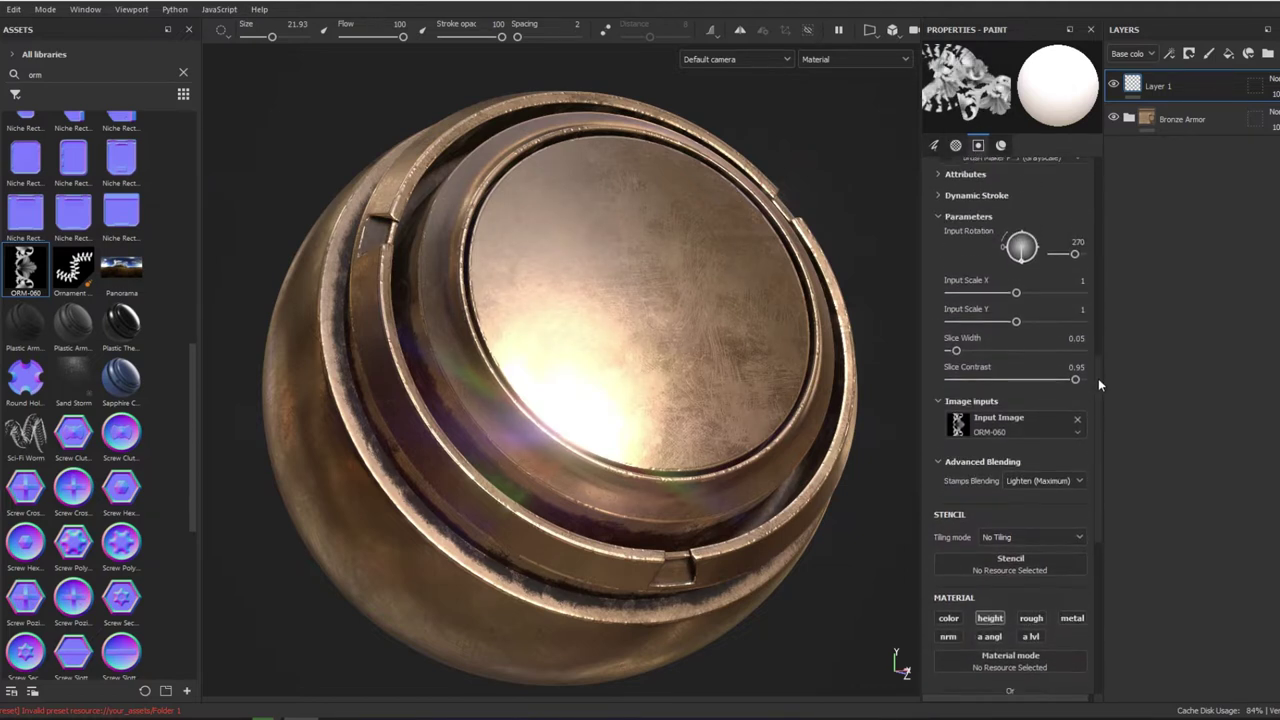
mouse_move(573, 324)
left_mouse_down("alt")
mouse_move(603, 294)
mouse_move(750, 288)
left_mouse_up("alt")
key("ctrl+z")
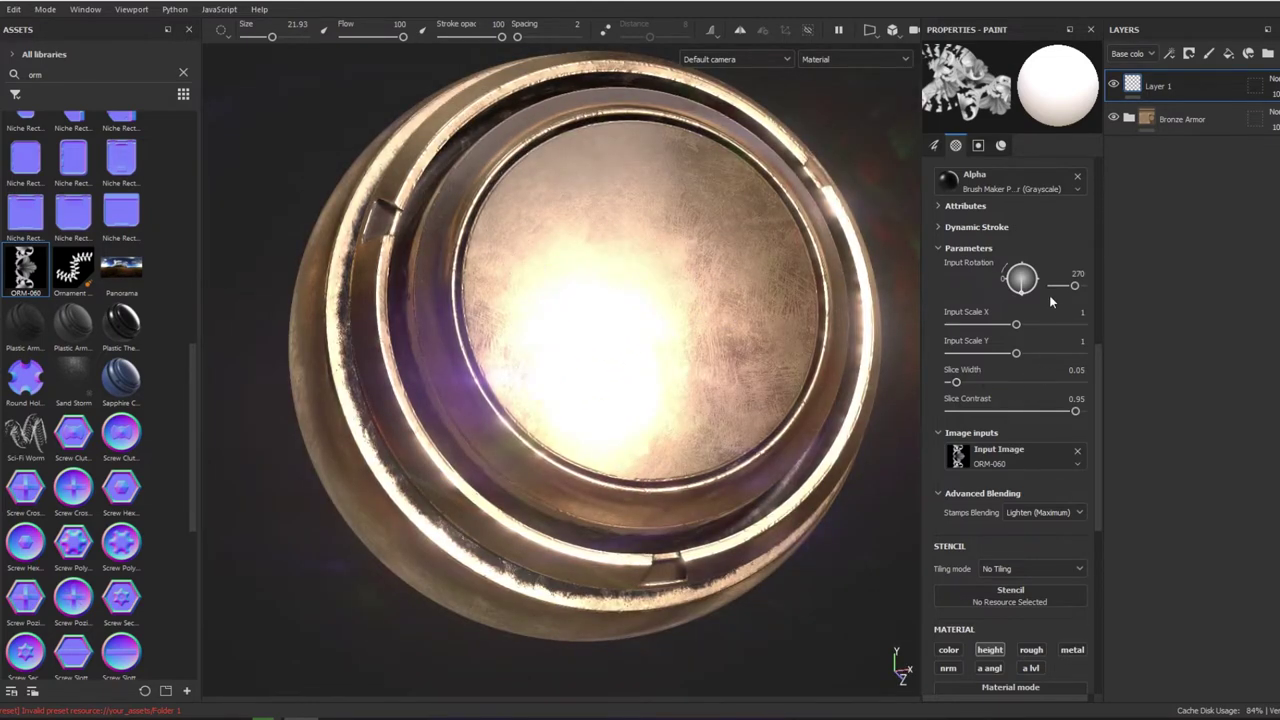
Set input rotation to 0 and brush size 52.45, undoing each trial stroke.
left_click_drag(1081, 285, 1052, 285)
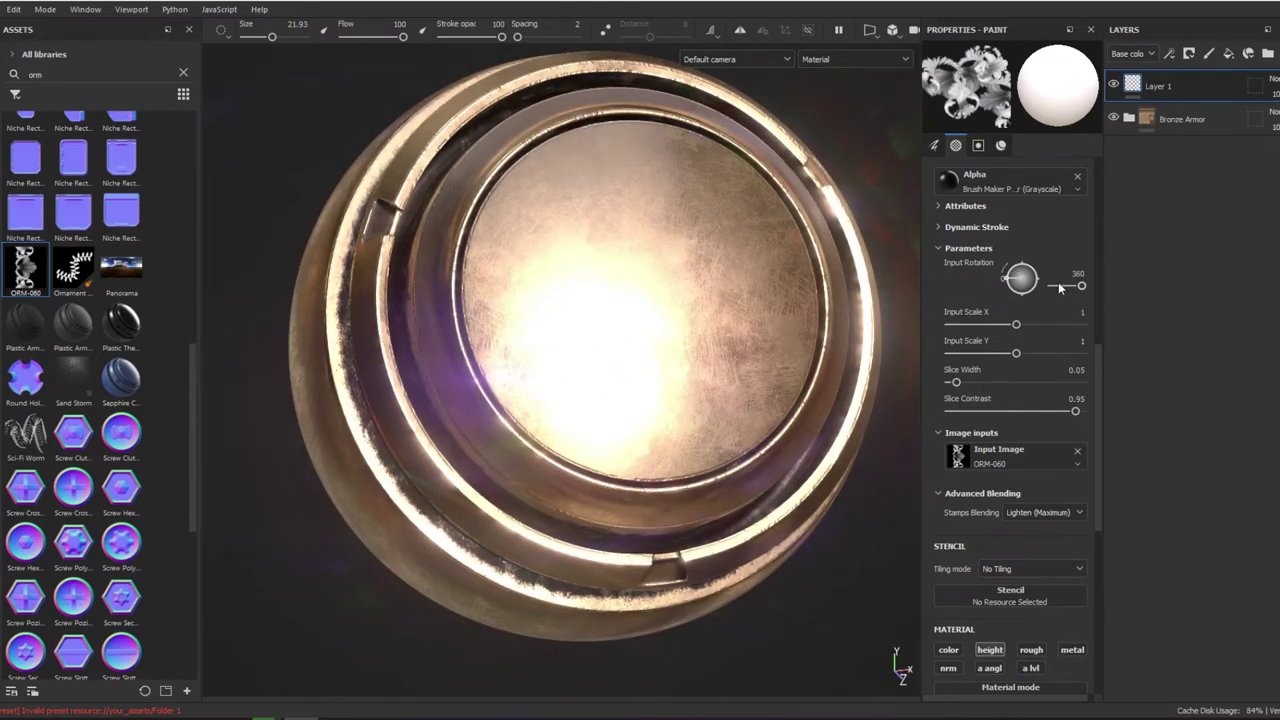
mouse_move(492, 276)
left_mouse_down()
mouse_move(594, 210)
mouse_move(760, 235)
mouse_move(625, 292)
mouse_move(540, 285)
left_mouse_up()
key("ctrl+z")
right_click_drag(660, 285, 700, 285, "ctrl")
key("ctrl+z")
scroll(680, 285, "up", 2)
mouse_move(700, 255)
left_mouse_down()
mouse_move(497, 325)
mouse_move(471, 371)
left_mouse_up()
key("ctrl+z")
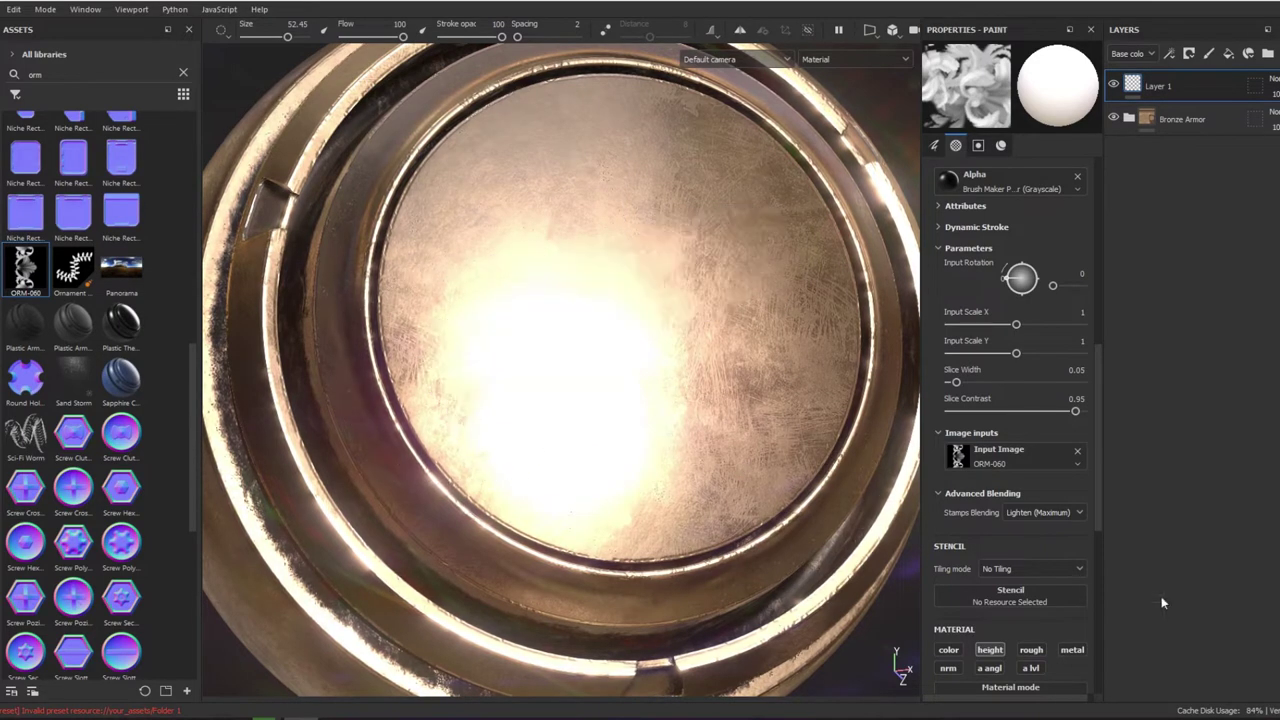
Paint a straight row of ORM-060 ornaments across the lid and add a filter to its layer.
left_click(795, 262)
left_click(443, 330, "shift")
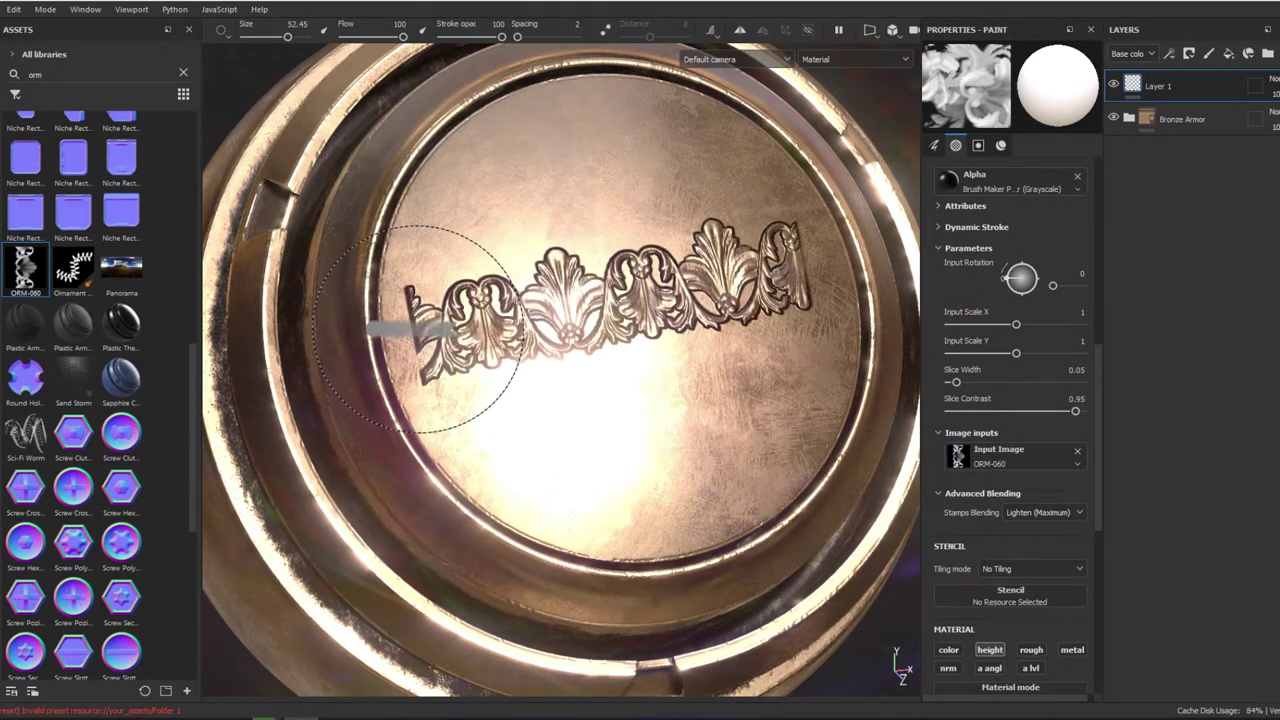
left_click_drag(800, 400, 713, 387, "alt")
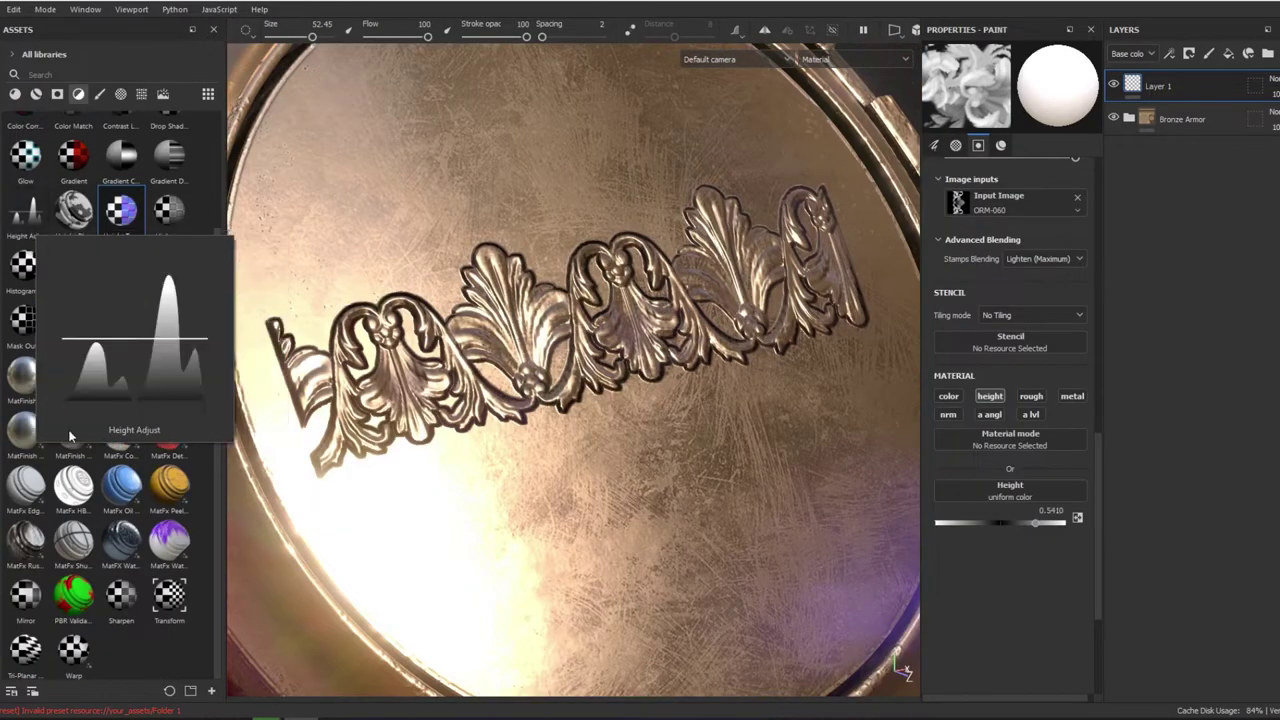
scroll(80, 470, "up", 3)
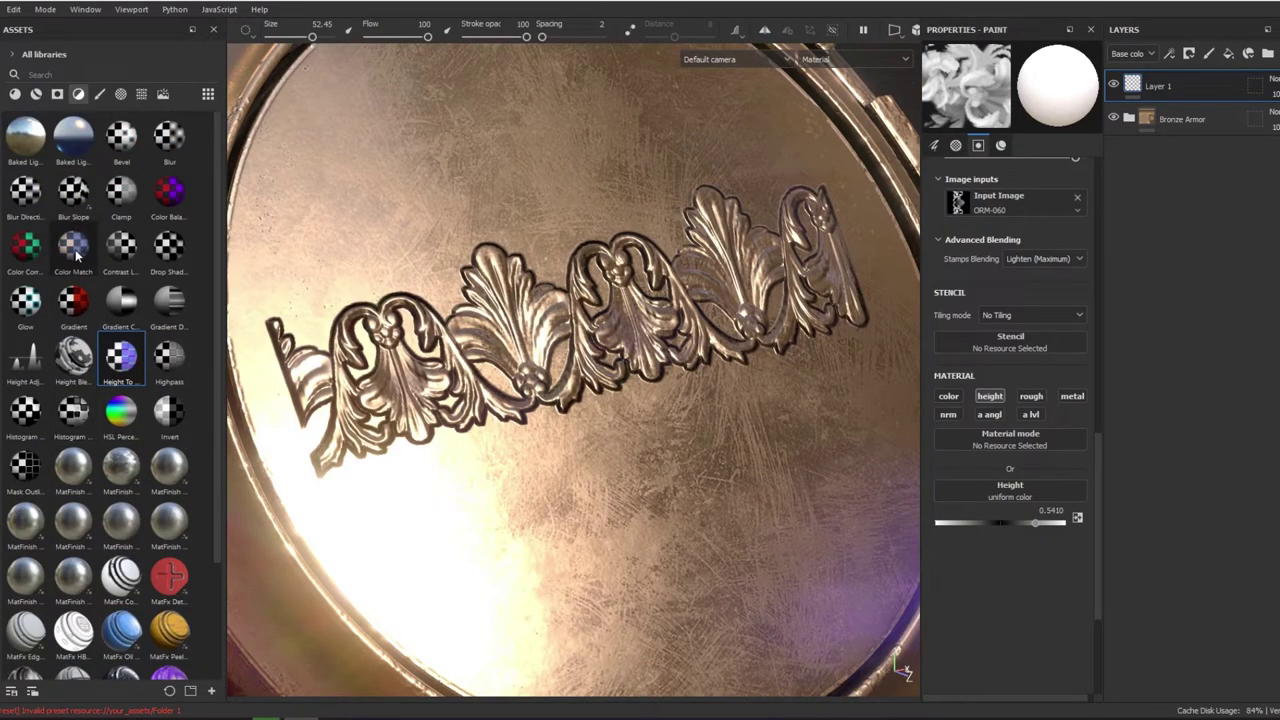
right_click(1150, 88)
left_click(1145, 651)
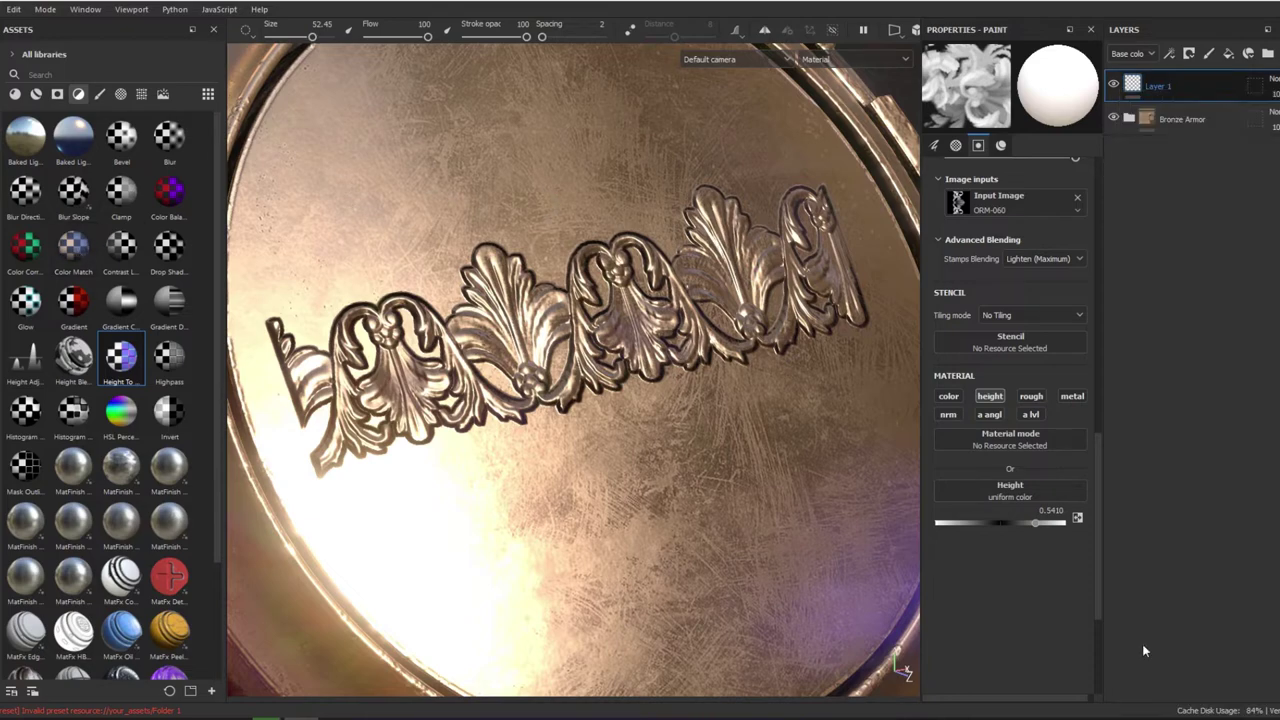
Apply a Height To Normal filter to the ornament layer with height depth 2.01.
left_click(1012, 116)
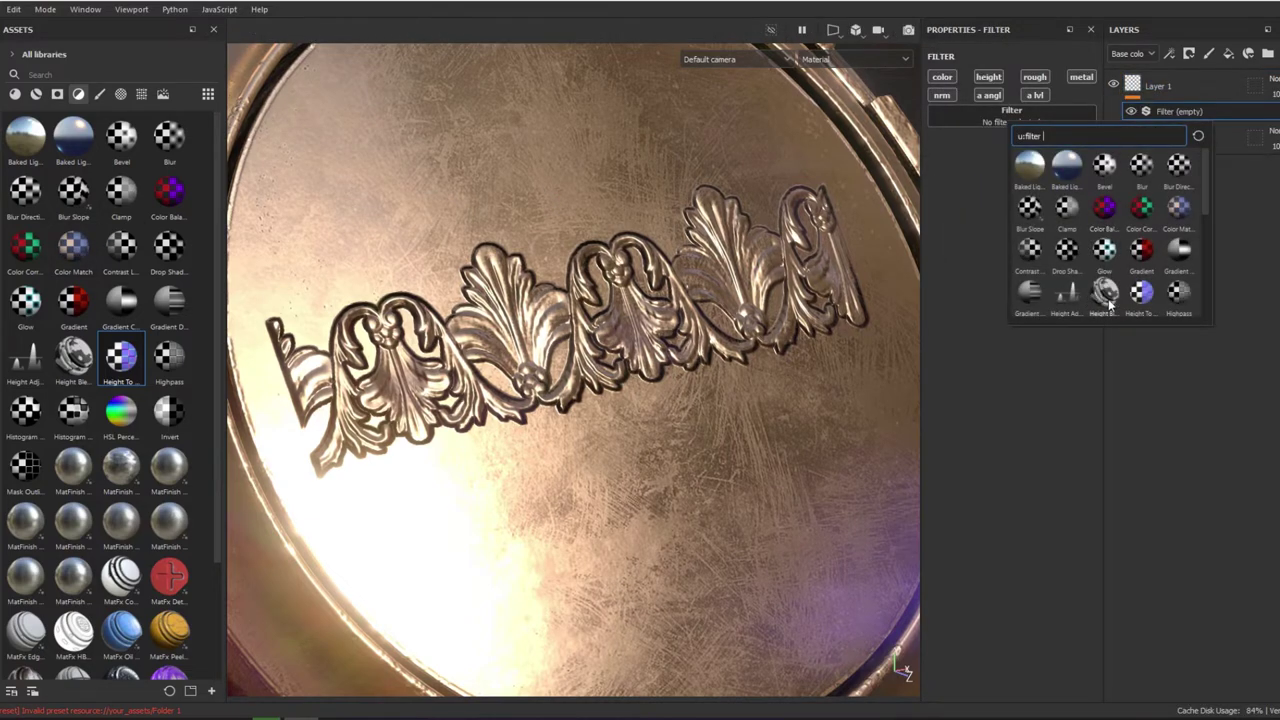
left_click(1141, 294)
mouse_move(957, 258)
left_mouse_down()
mouse_move(945, 254)
mouse_move(1025, 226)
left_mouse_up()
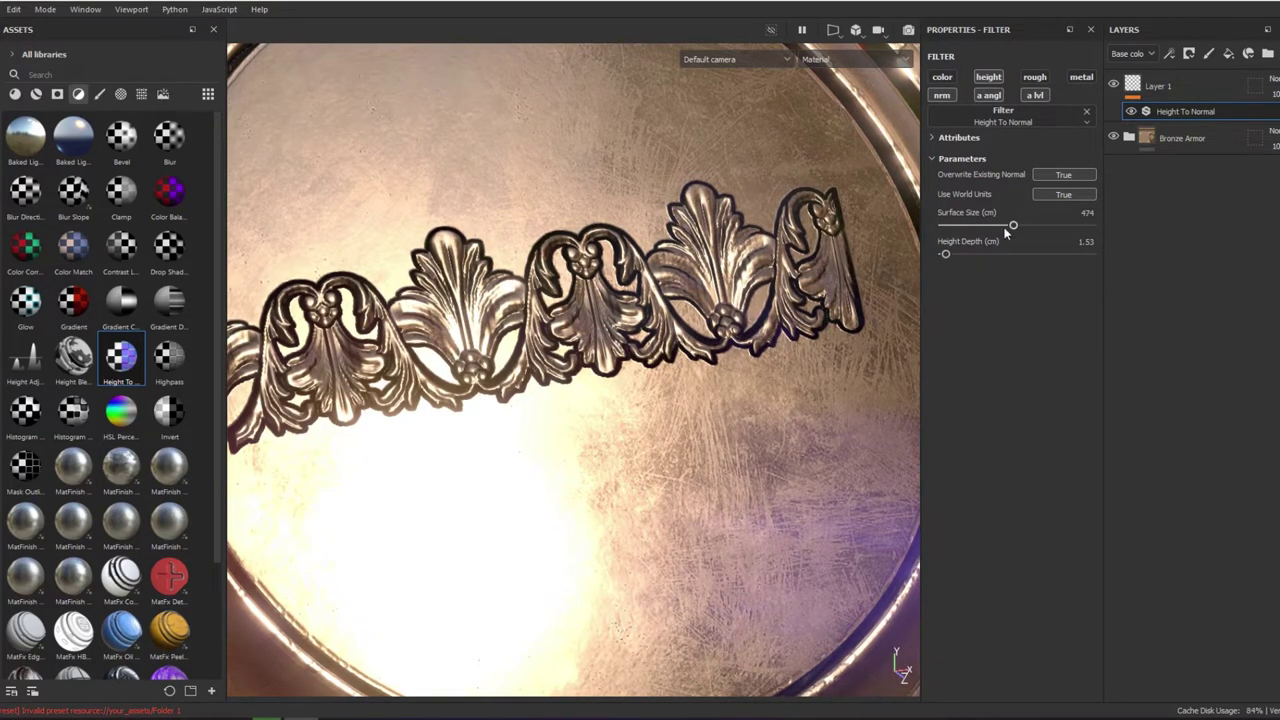
left_click_drag(945, 254, 946, 255)
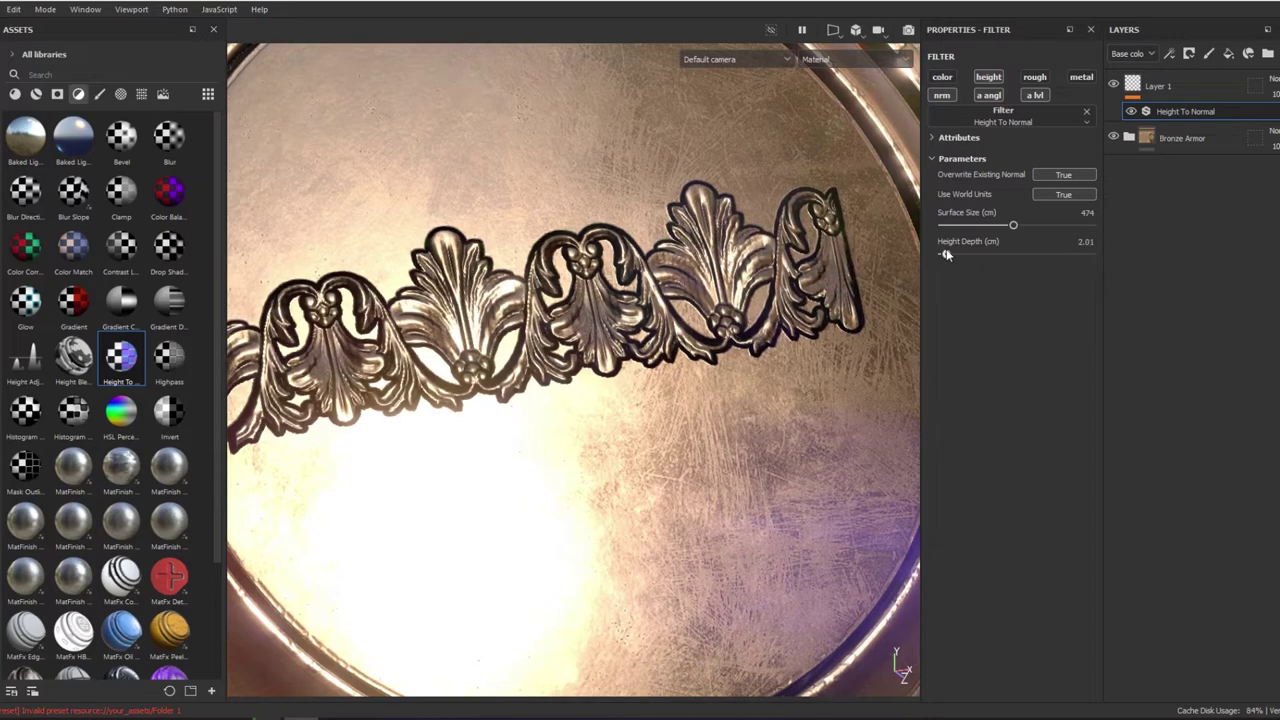
left_click_drag(797, 234, 1038, 155, "alt")
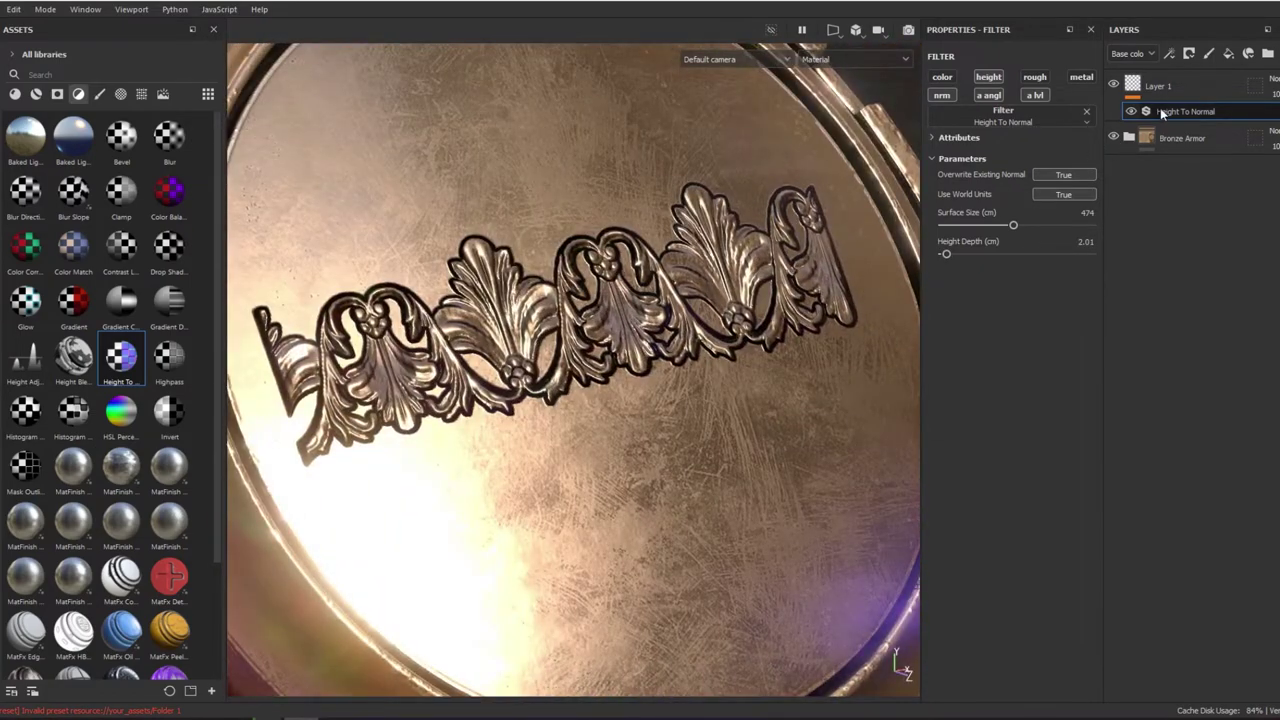
Add a Blur filter at intensity 0.1 and compare the layer on and off.
right_click(1134, 111)
left_click(1150, 367)
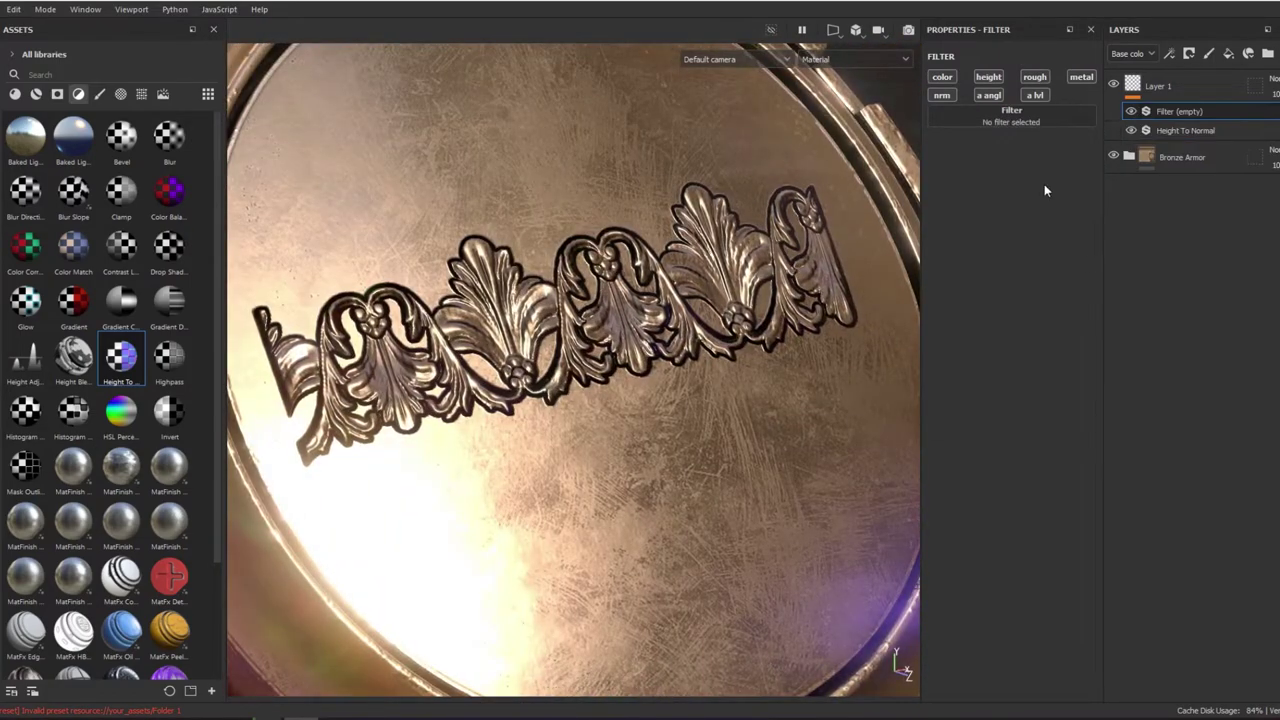
left_click(1080, 120)
left_click(1154, 157)
left_click_drag(944, 187, 945, 188)
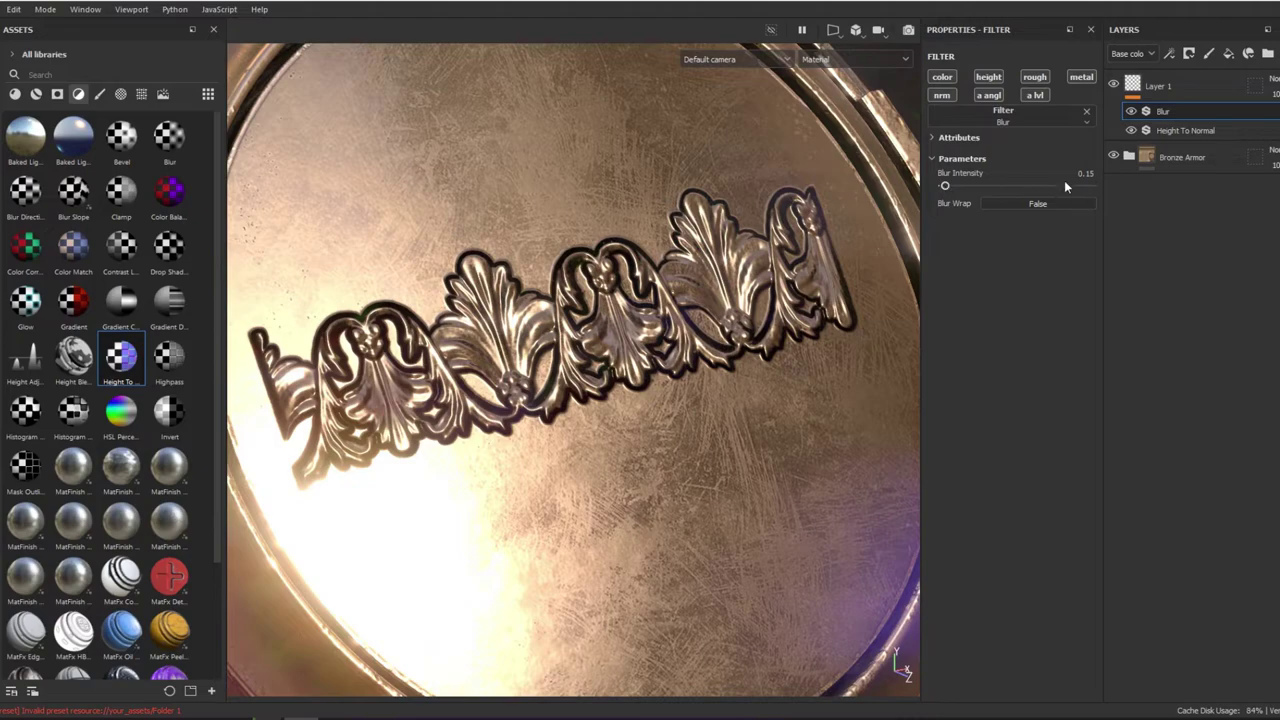
type(".1")
key("Return")
mouse_move(700, 304)
left_mouse_down("alt")
mouse_move(396, 302)
mouse_move(748, 206)
left_mouse_up("alt")
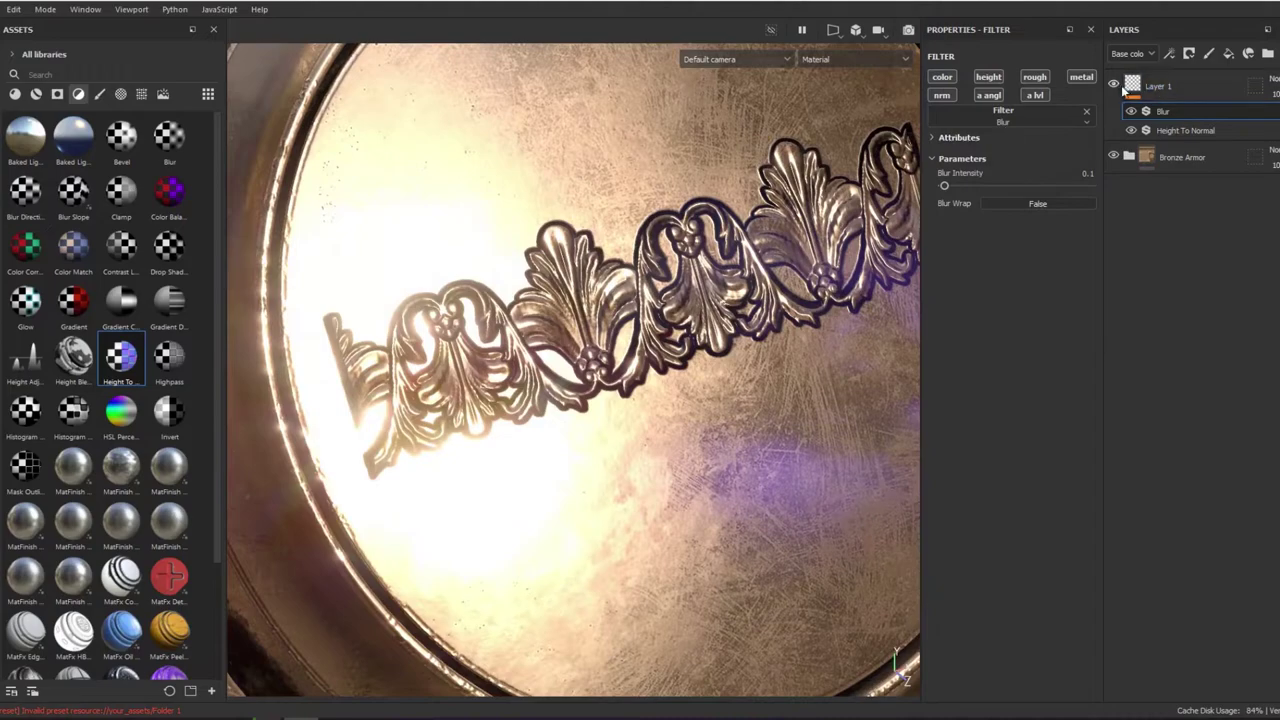
left_click(1114, 83)
left_click(1114, 83)
left_click_drag(640, 170, 586, 143, "alt")
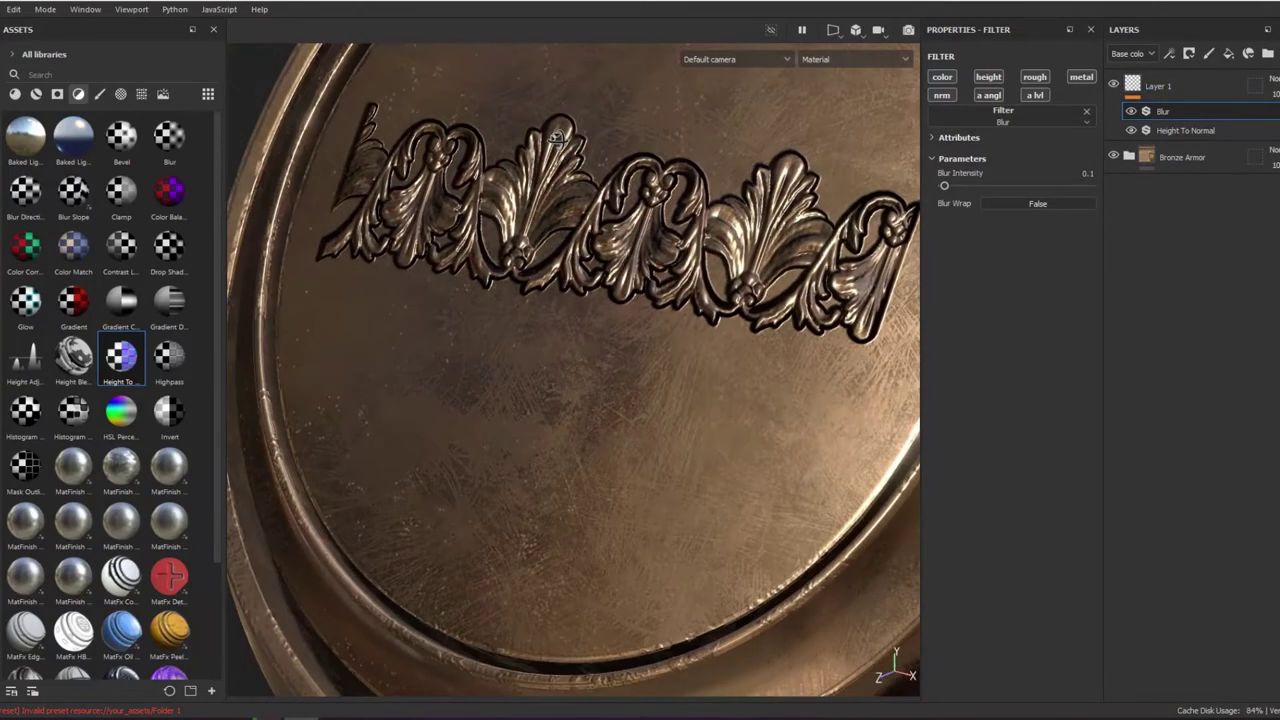
Anchor Layer 1 and add a masked fill layer whose mask Fill links to the Layer 1 anchor.
right_click(1184, 109)
left_click(1235, 404)
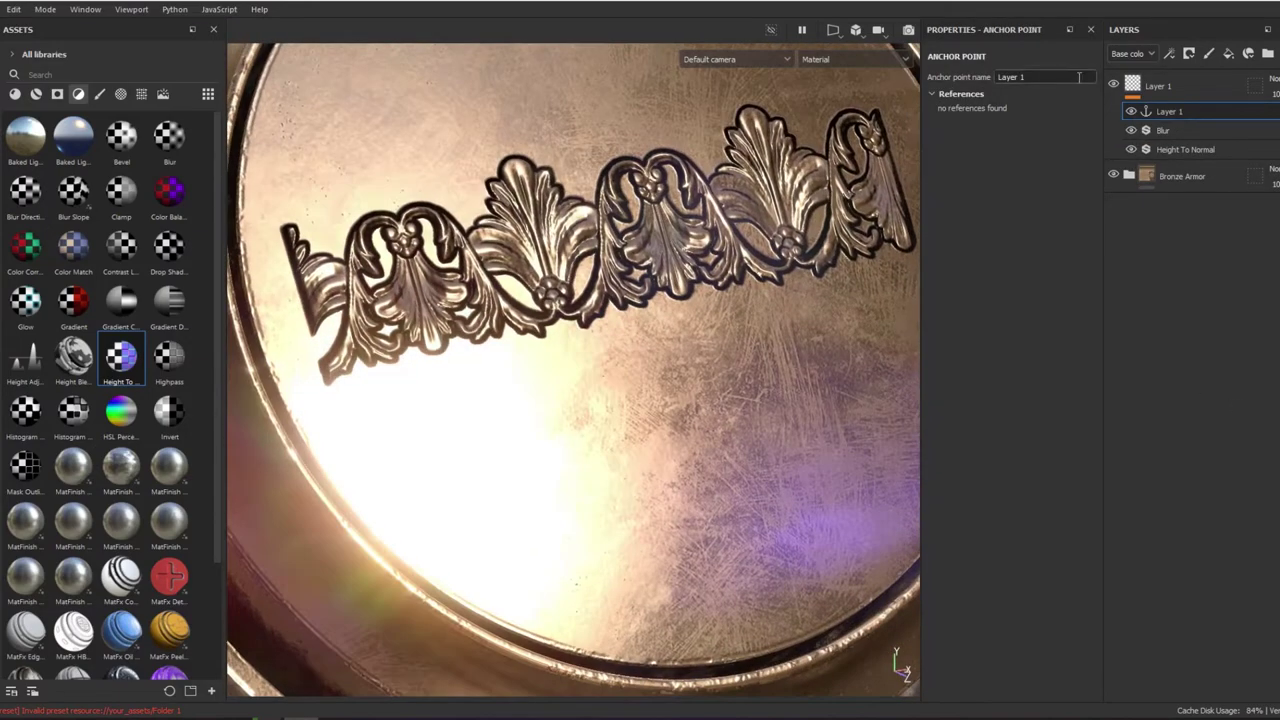
left_click(1208, 80)
left_click(1228, 53)
right_click(1160, 90)
left_click(1177, 126)
right_click(1177, 126)
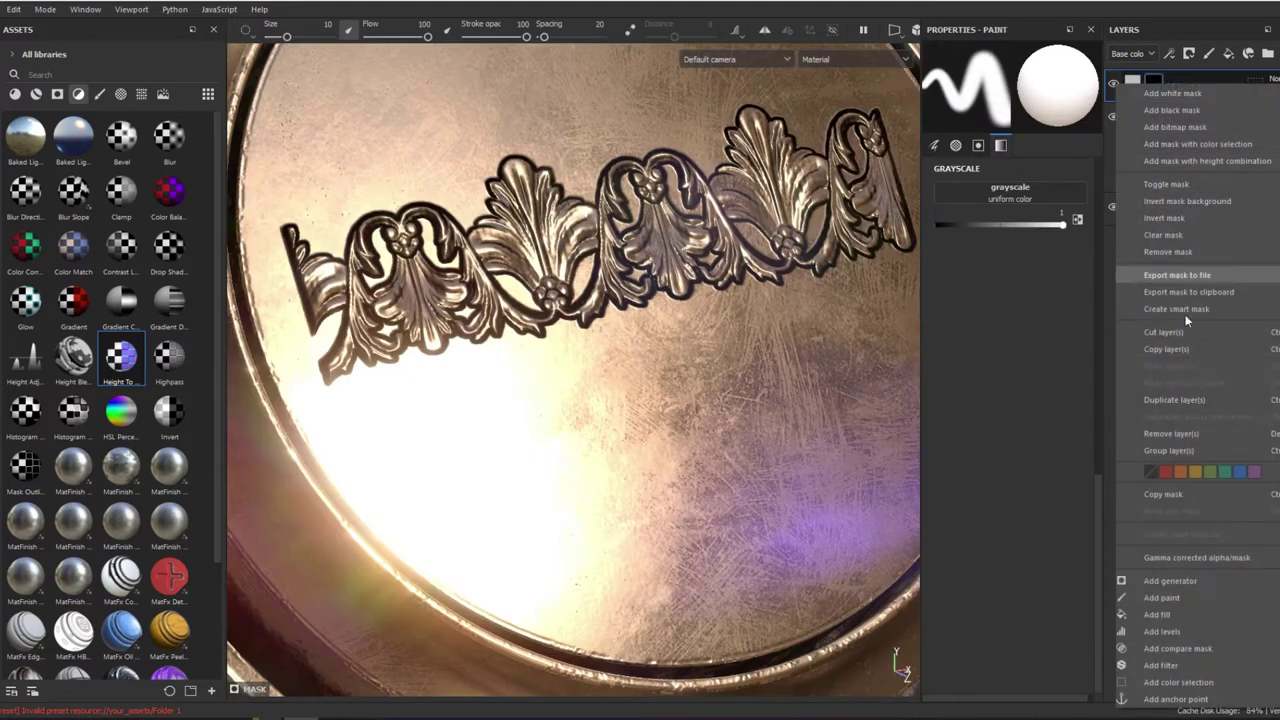
left_click(1175, 614)
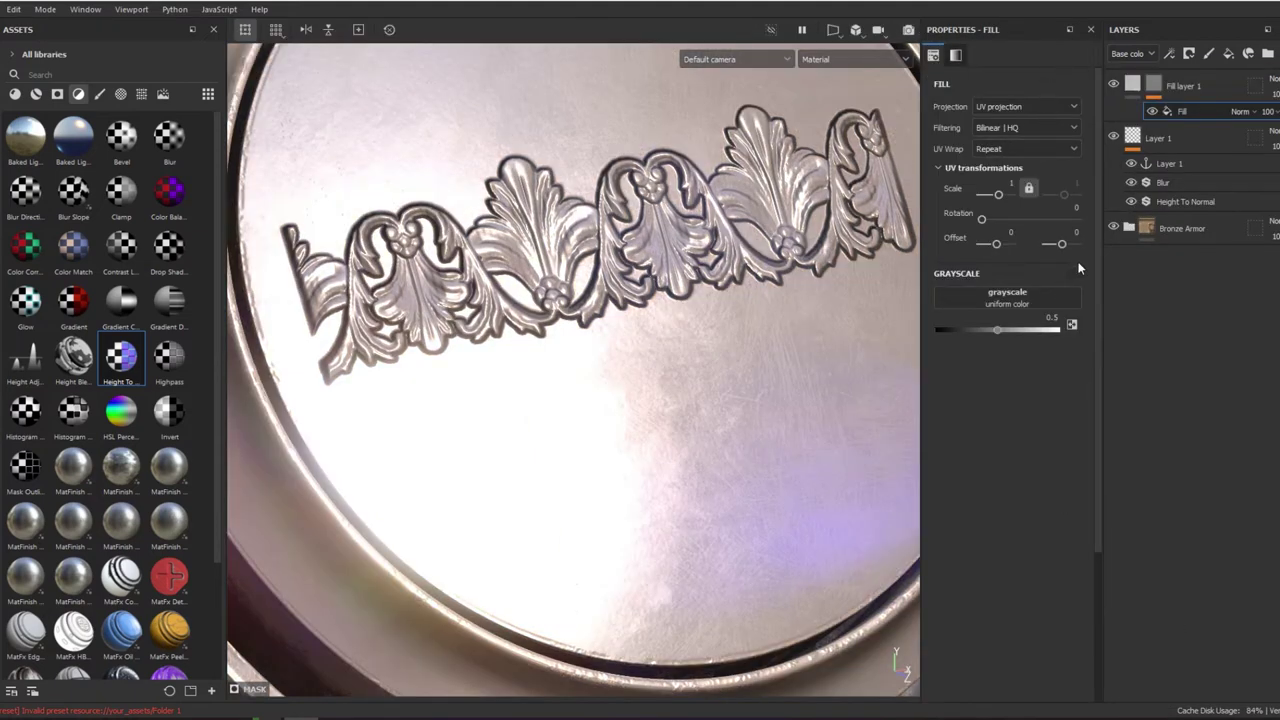
left_click(1007, 297)
left_click(1105, 318)
left_click(1064, 336)
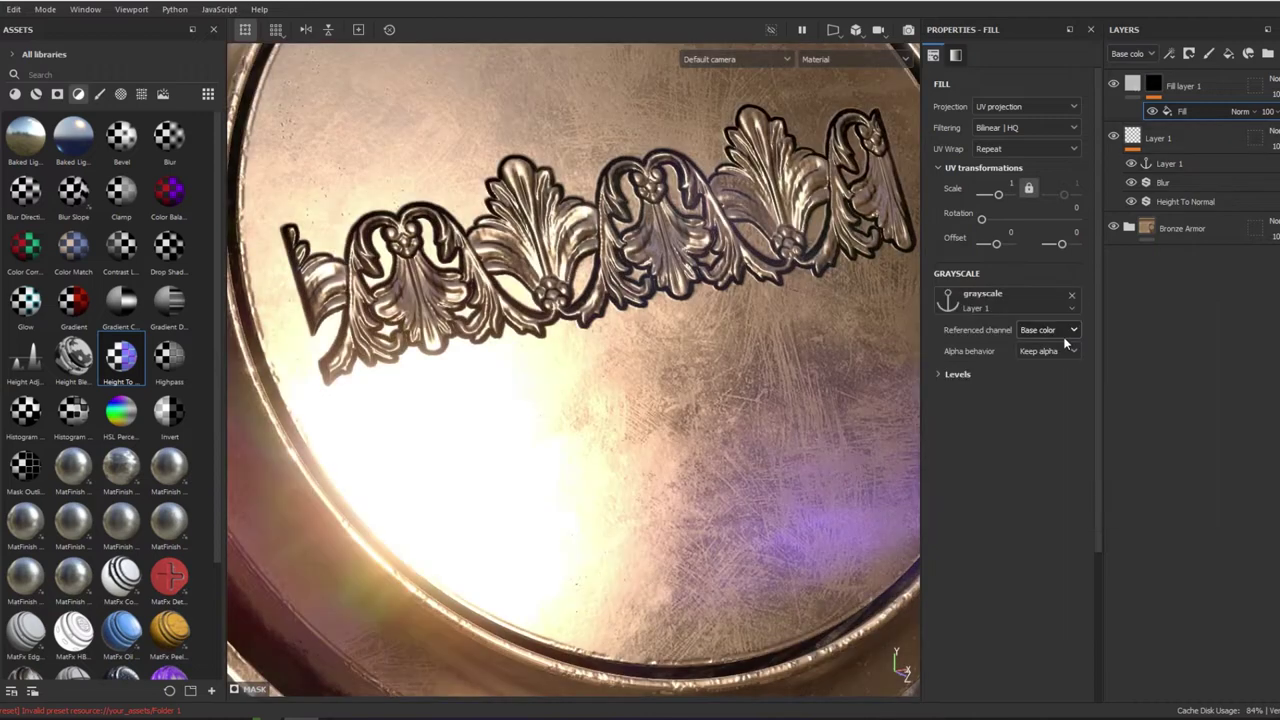
Reference the anchor's Height channel in mask view and tighten its levels high point to 0.248.
left_click(1166, 113, "alt")
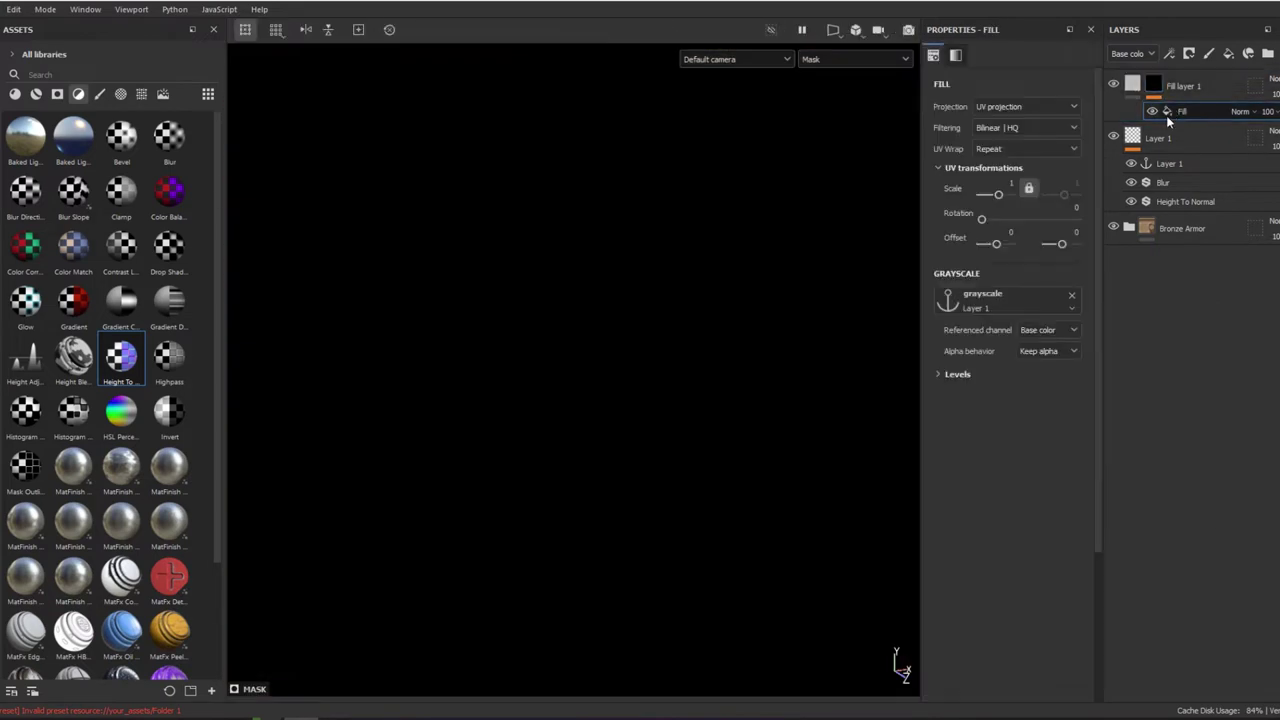
left_click(993, 373)
left_click(1060, 330)
left_click(1063, 381)
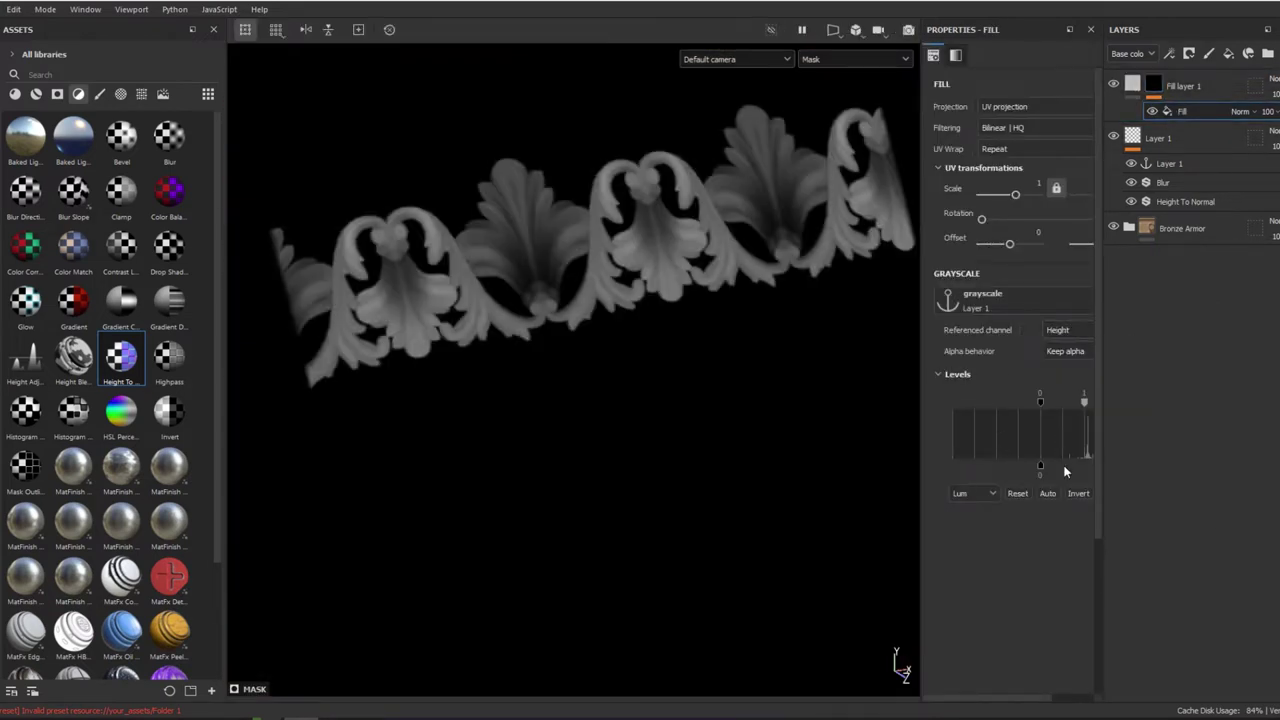
left_click(1047, 493)
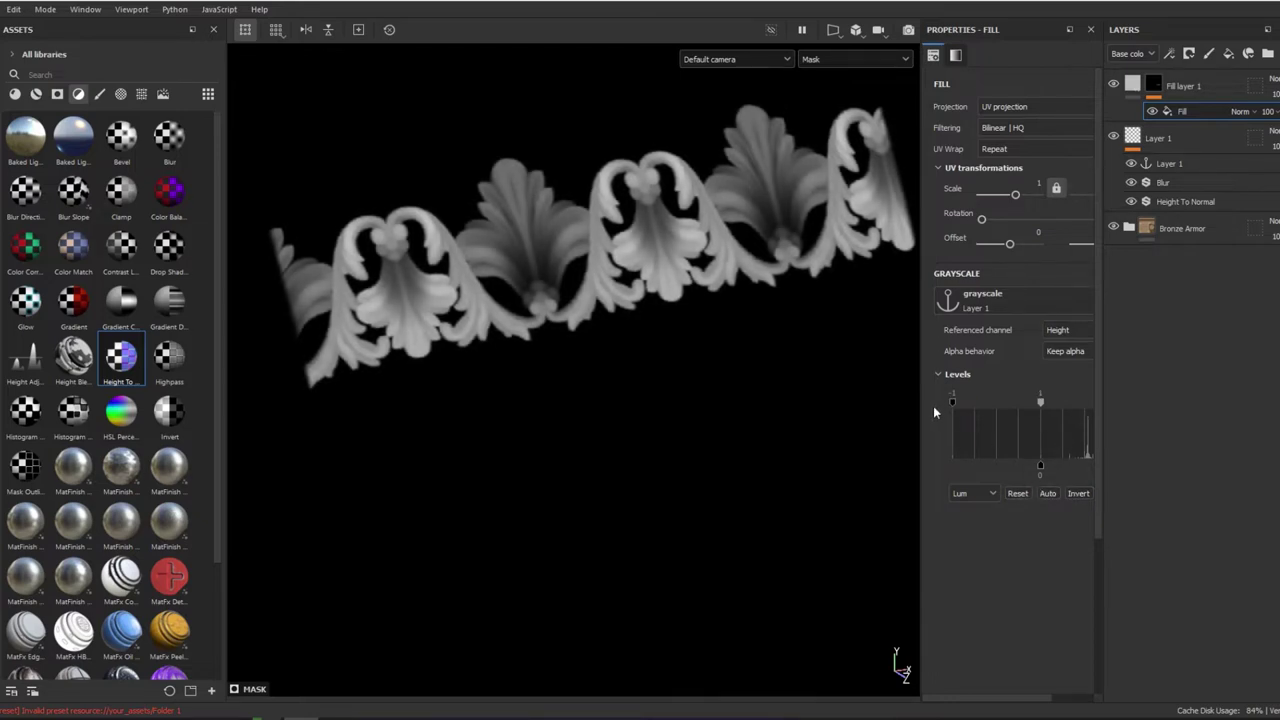
left_click_drag(920, 401, 839, 403)
left_click_drag(1043, 403, 976, 403)
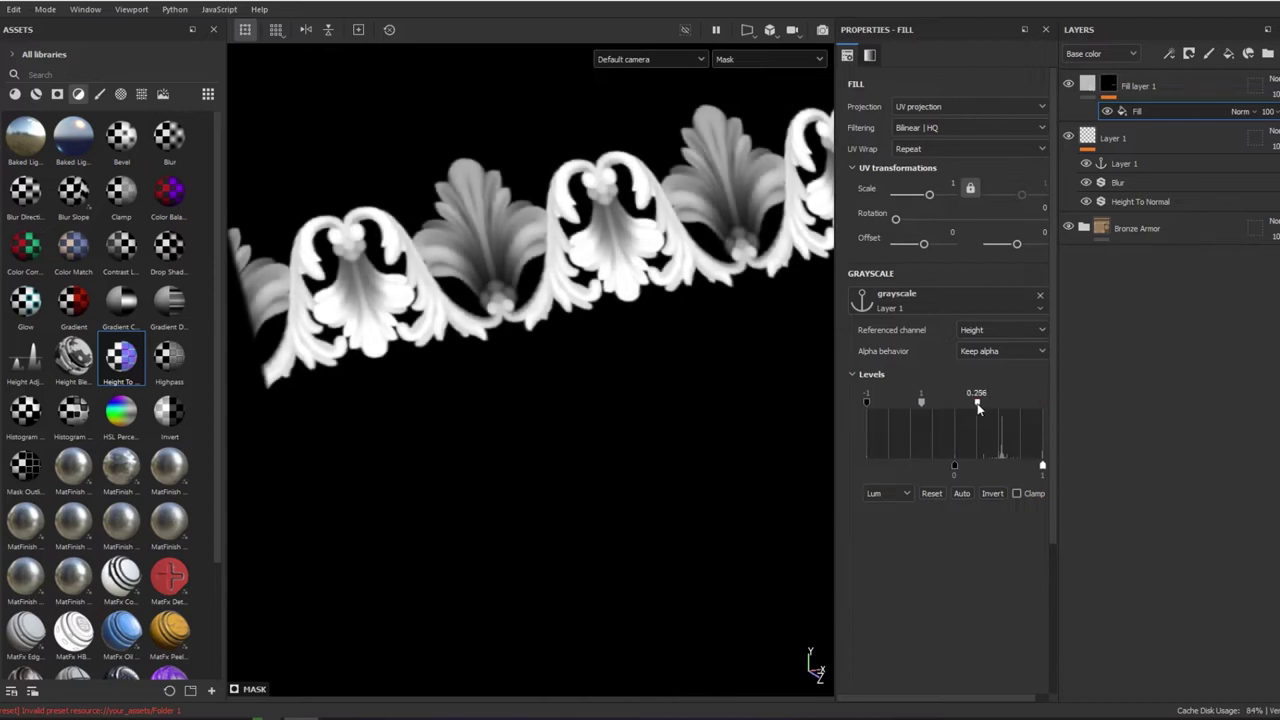
left_click_drag(866, 402, 928, 402)
Keep the anchor's alpha and push the levels high point to 0.04 for a solid silhouette.
left_click(1000, 351)
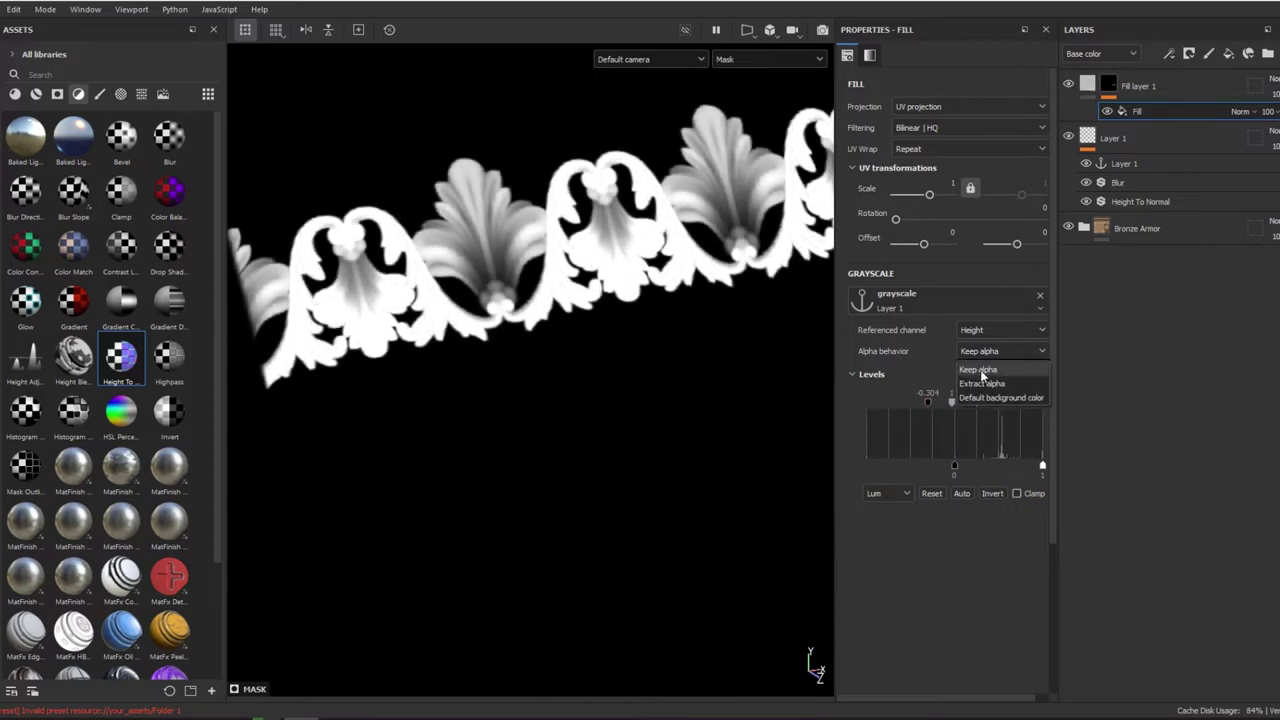
left_click(981, 388)
left_click(1000, 351)
left_click(980, 370)
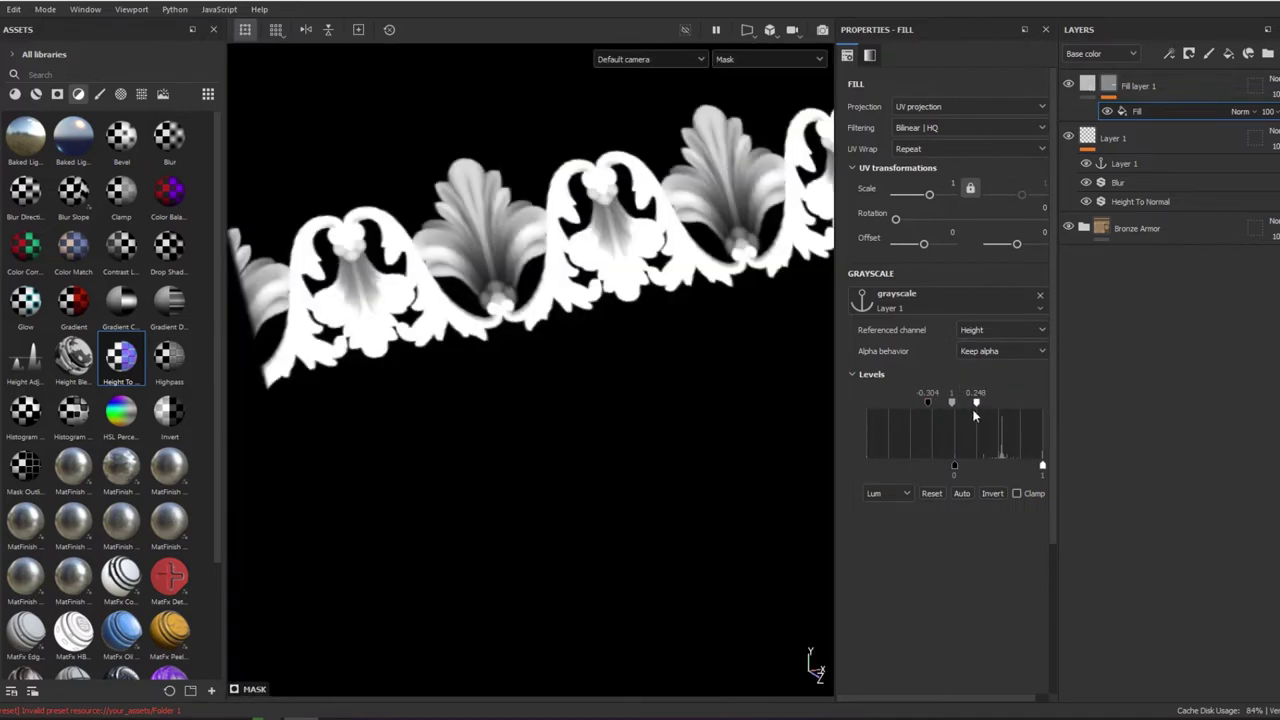
left_click_drag(976, 403, 957, 404)
right_click(1236, 112)
Add a Blur filter to the mask and place a duplicate of the mask Fill above it.
left_click(1188, 372)
left_click(996, 86)
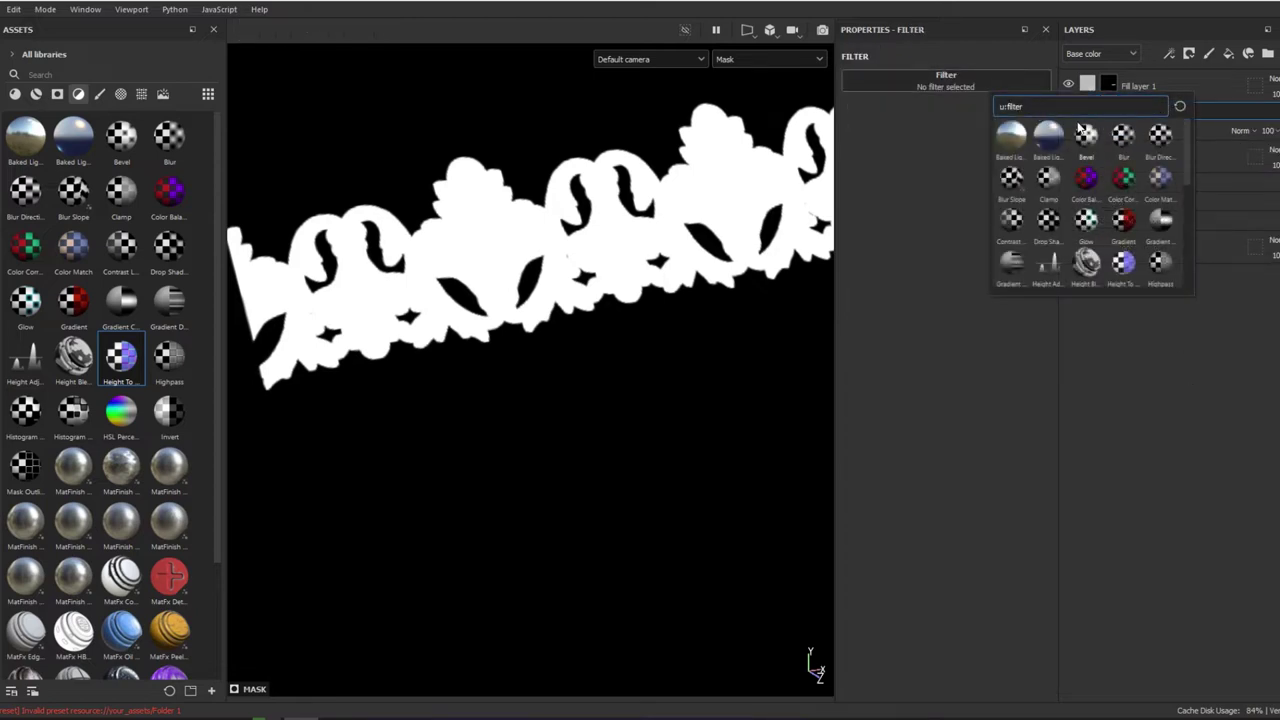
left_click(1122, 136)
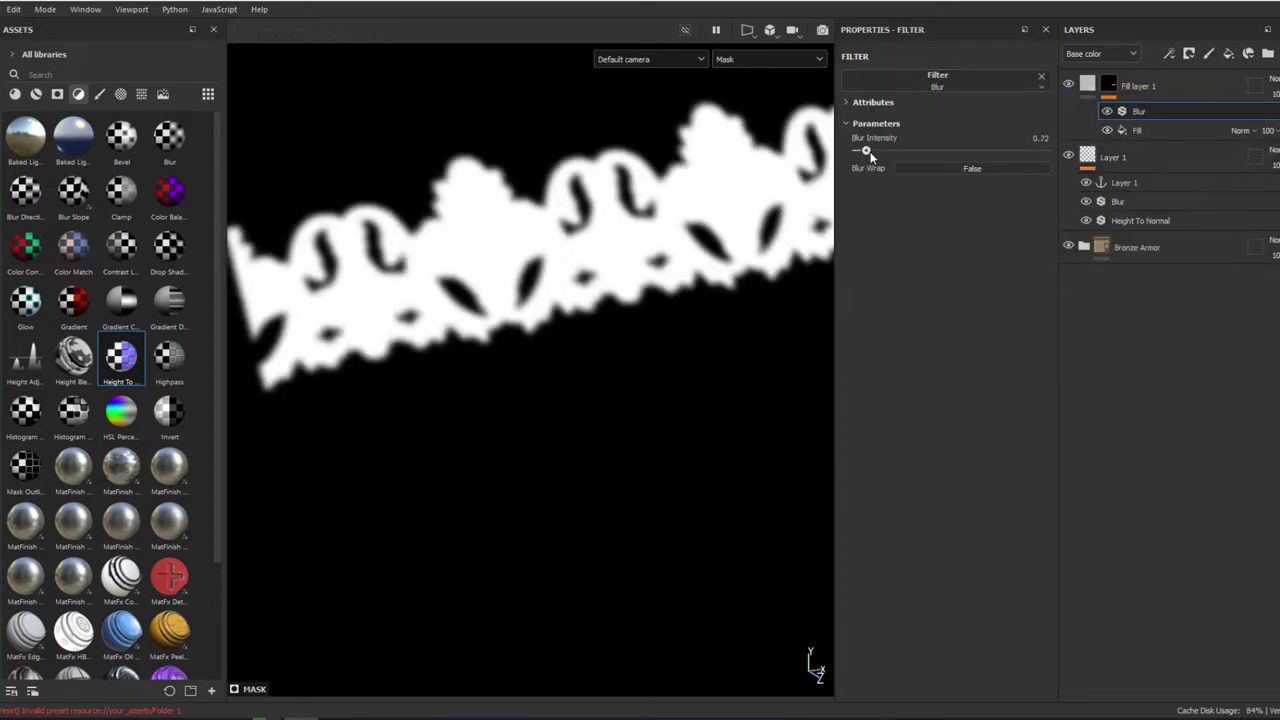
left_click_drag(867, 151, 876, 152)
left_click(1151, 128)
key("ctrl+d")
left_click_drag(1151, 130, 1156, 110)
Set the top Fill to Subtract with Extract alpha and tightened levels, leaving a thin edge.
left_click(1241, 111)
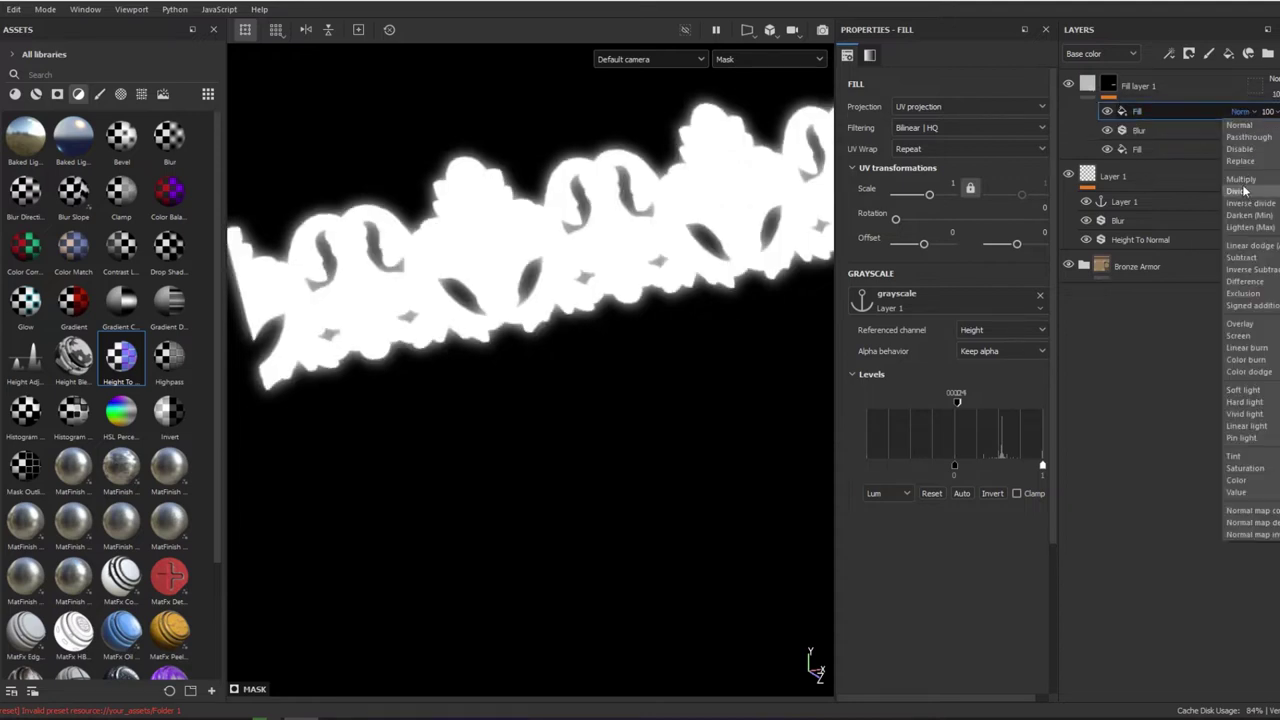
left_click(1243, 258)
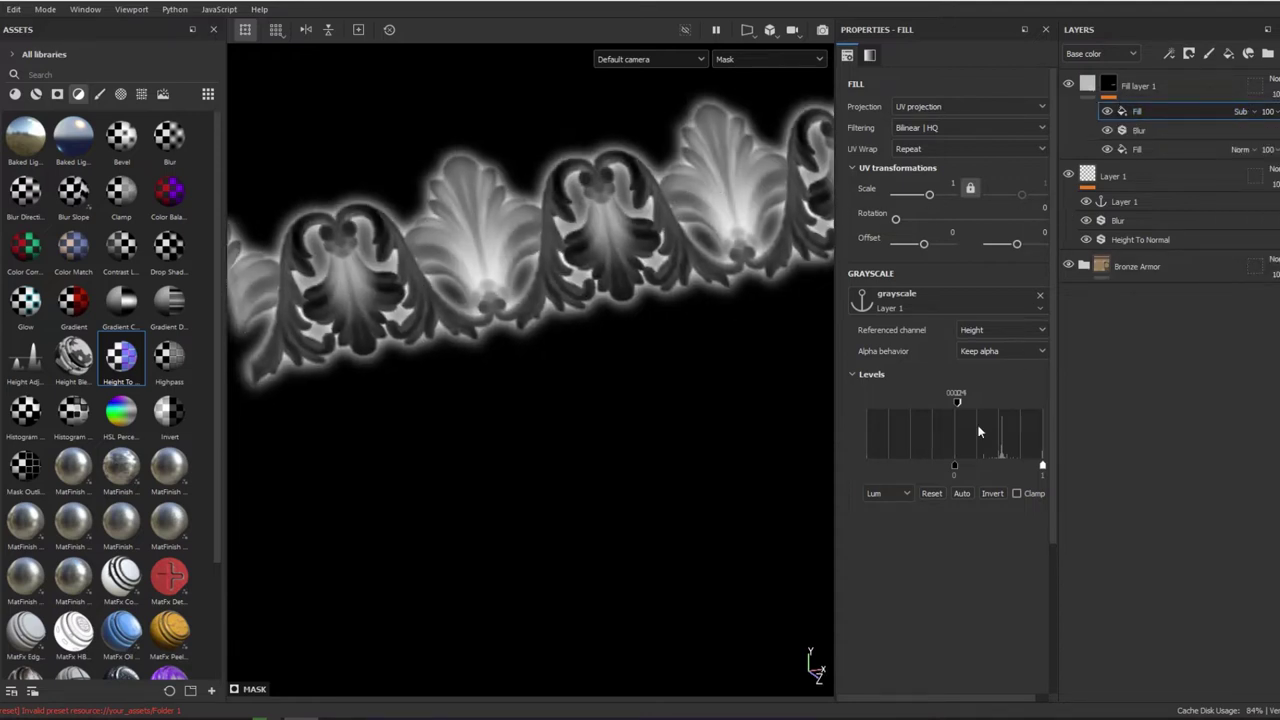
left_click(1107, 111)
left_click(1107, 111)
left_click_drag(957, 403, 958, 406)
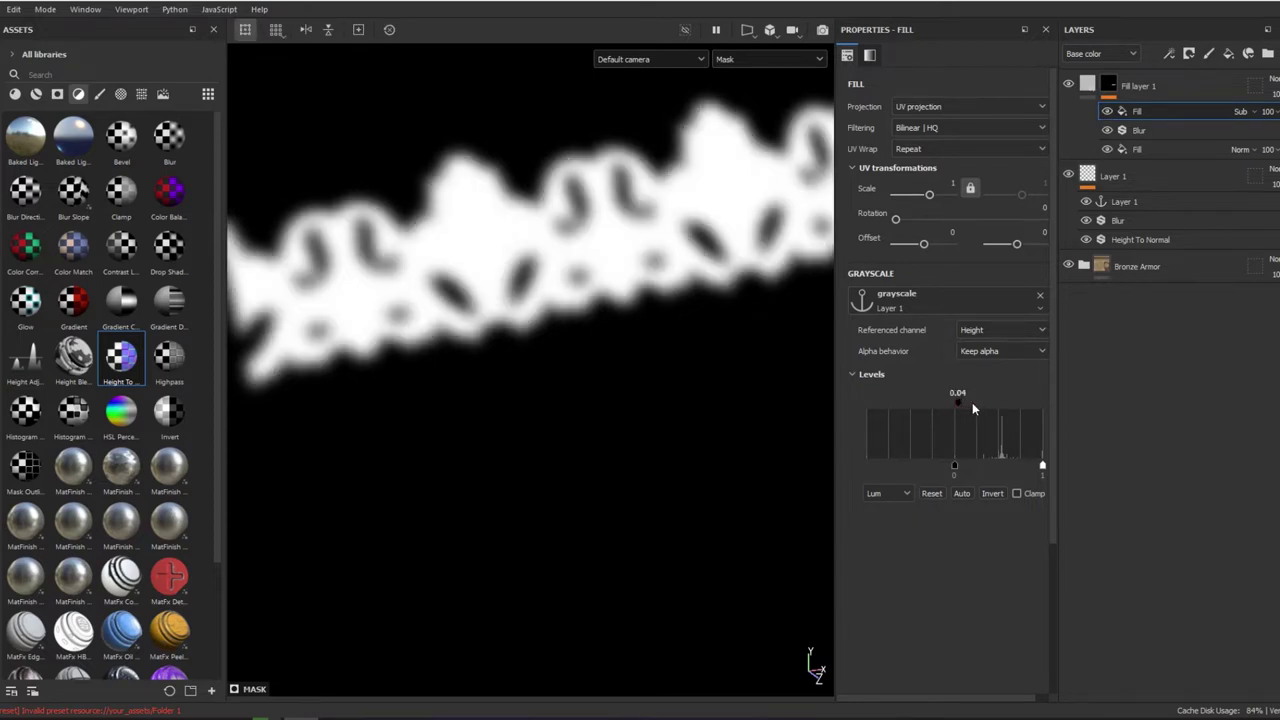
left_click(931, 494)
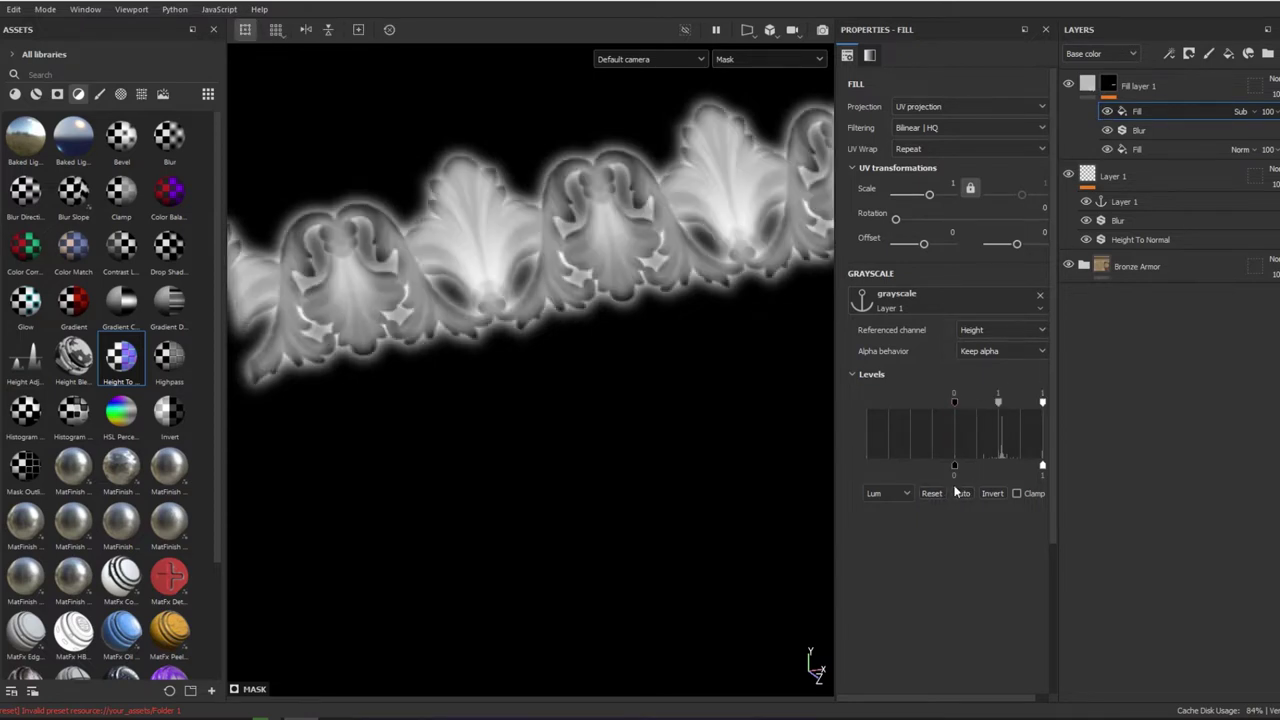
left_click(982, 352)
left_click(988, 366)
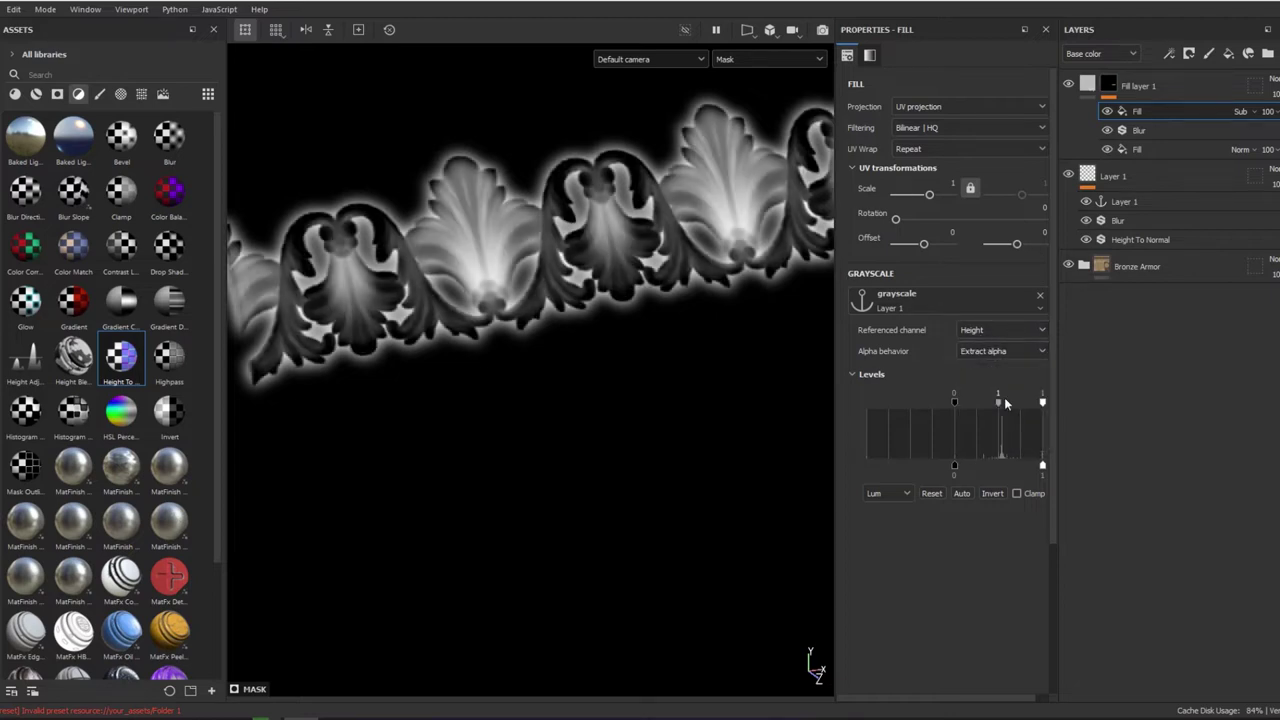
left_click_drag(1042, 403, 957, 403)
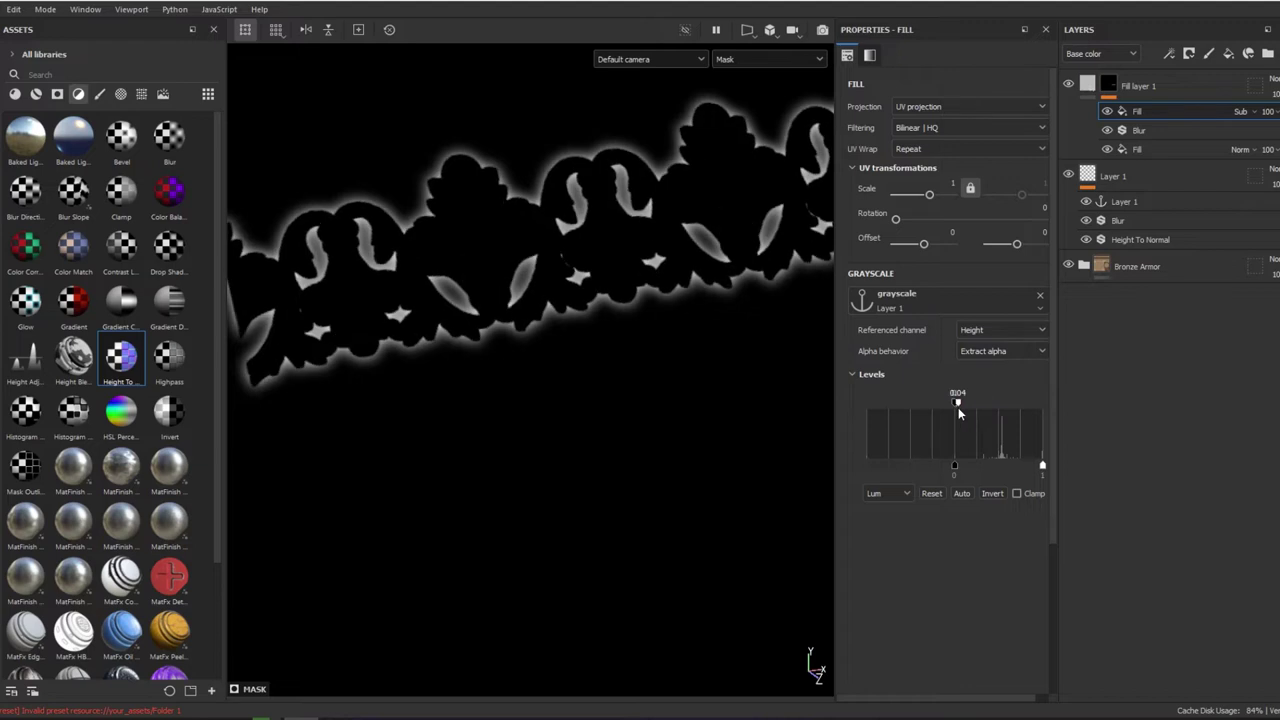
Lower the mask Blur intensity to 0.66 and add another filter to the mask.
left_click(1139, 130)
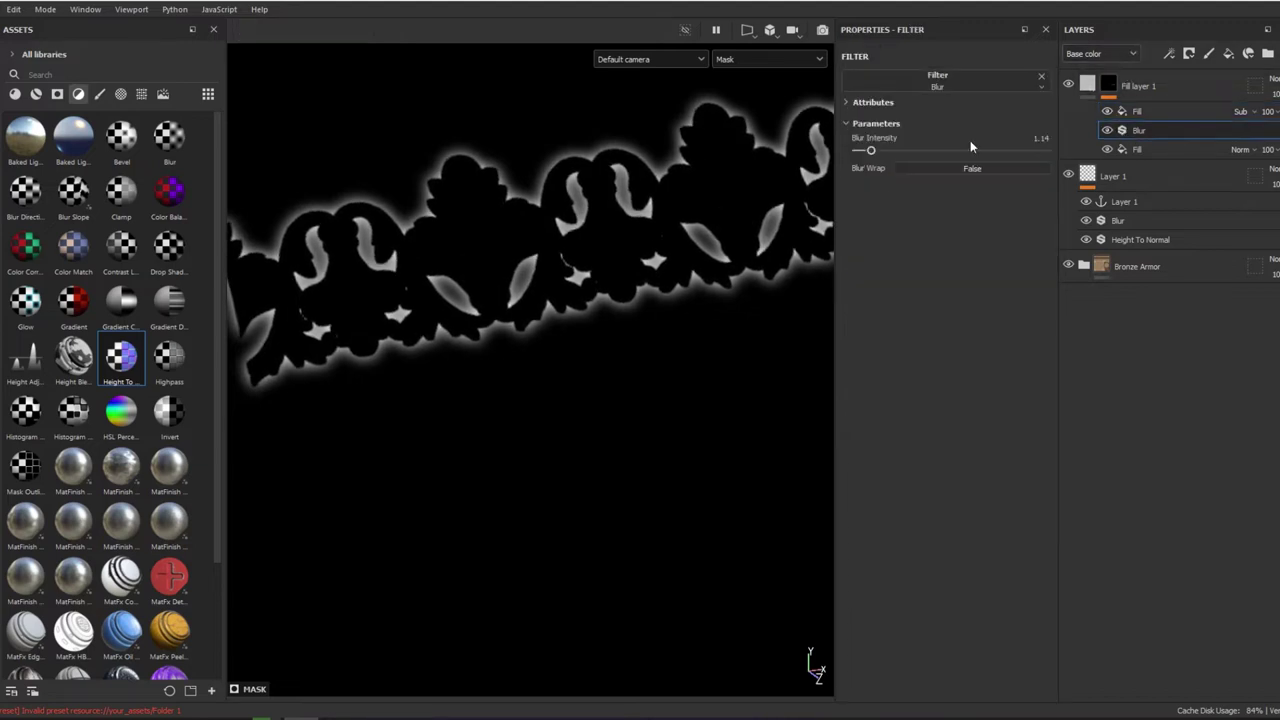
left_click_drag(869, 153, 863, 155)
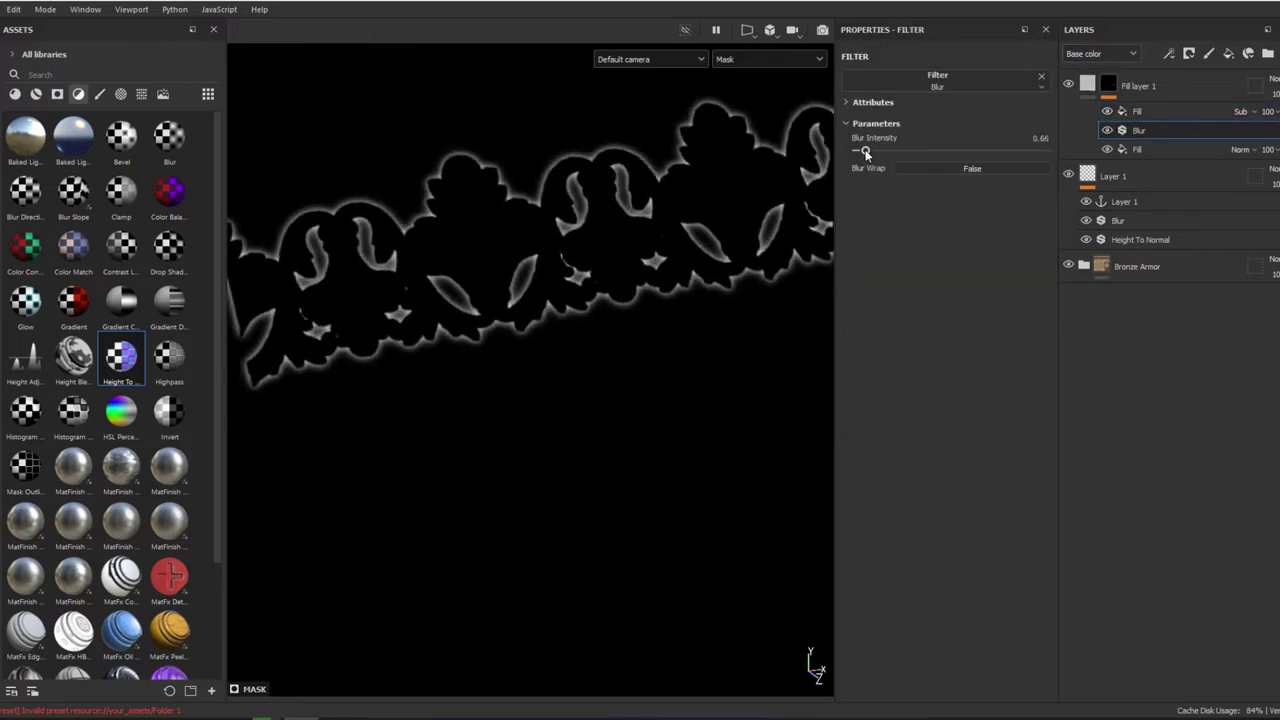
right_click(1135, 111)
left_click(1177, 365)
left_click(938, 78)
Assign a Warp filter to the mask and raise its intensity to roughen the outline.
type("warp")
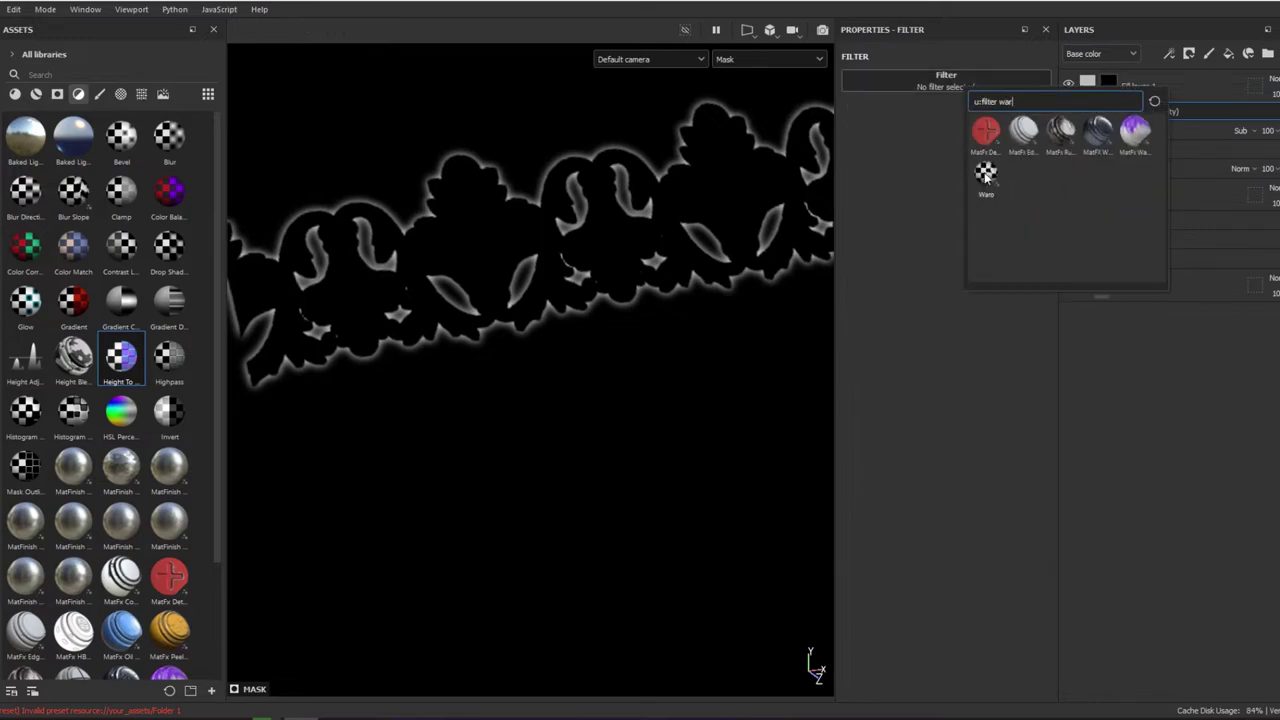
left_click(986, 172)
left_click_drag(862, 196, 868, 196)
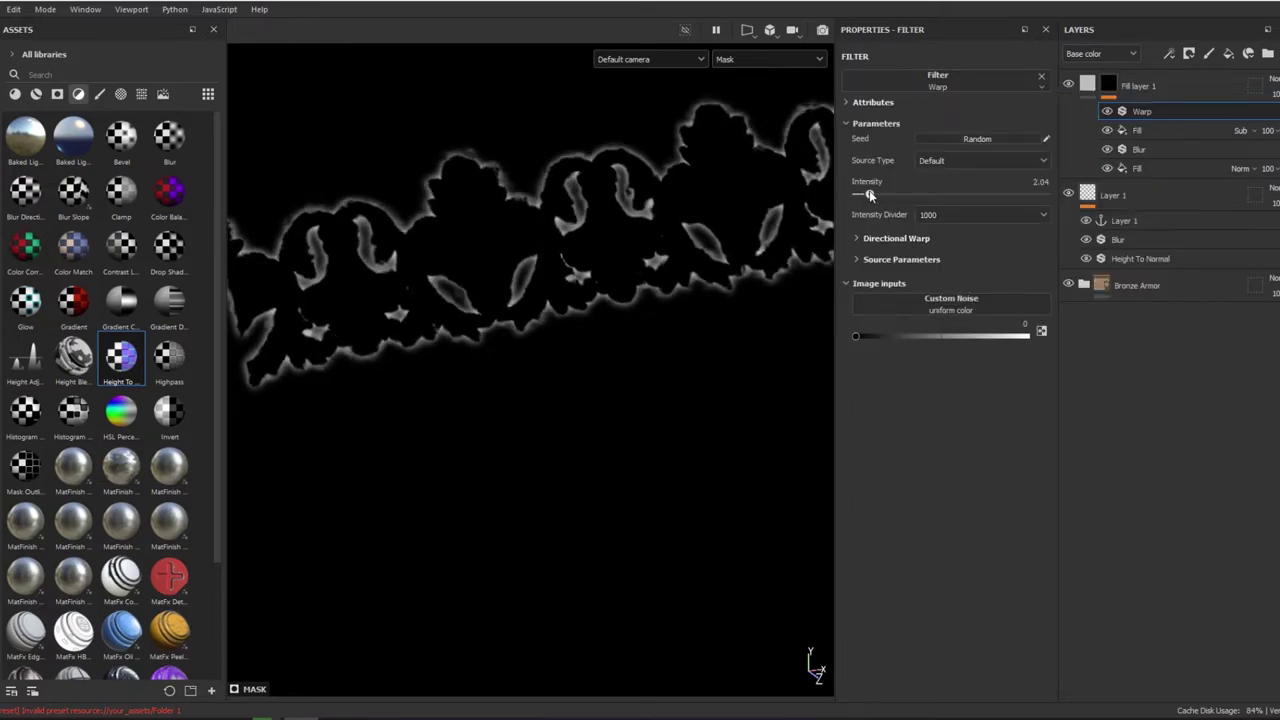
left_click(1089, 84)
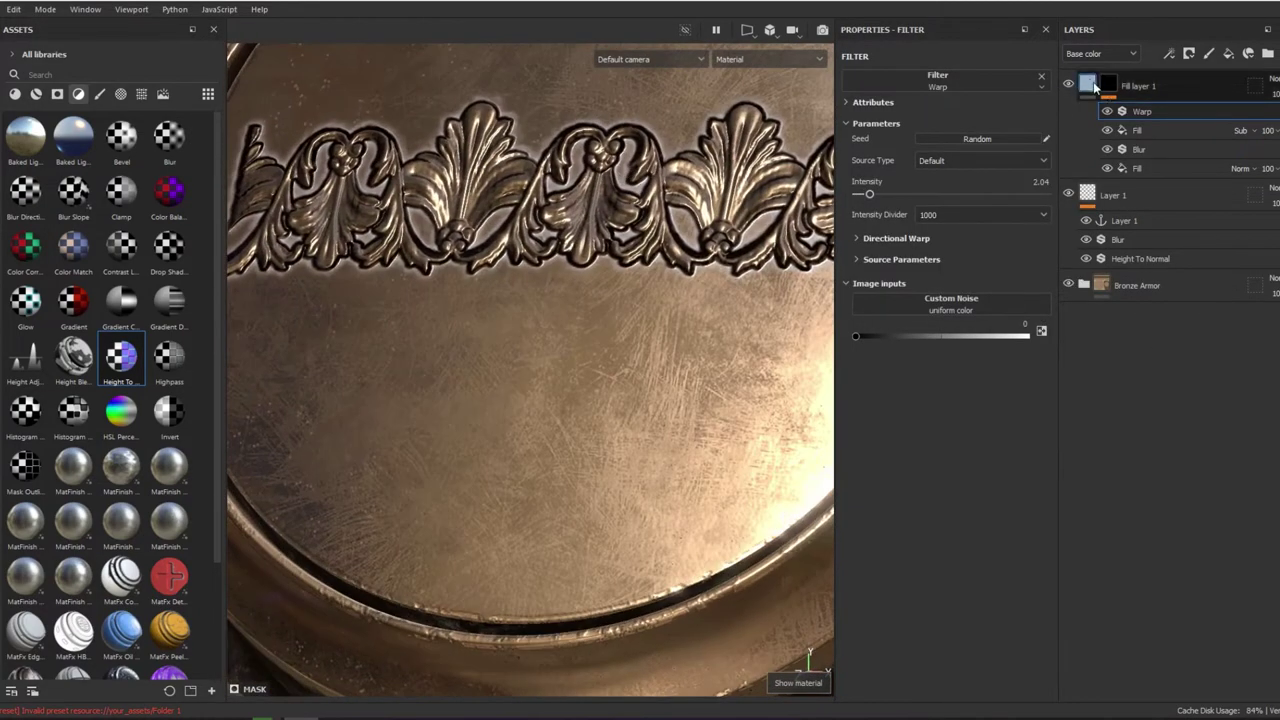
Make Fill layer 1 black, keeping only its colour and roughness channels.
left_click(1092, 87)
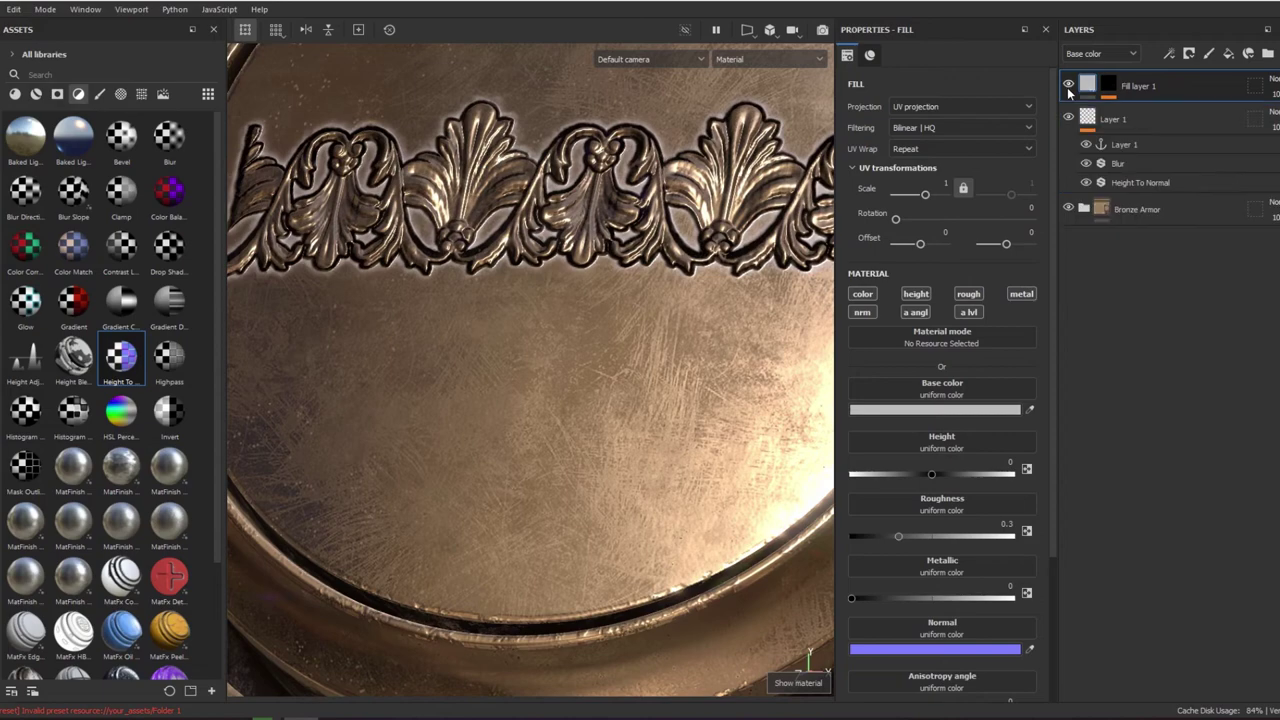
left_click(983, 410)
left_click(872, 296)
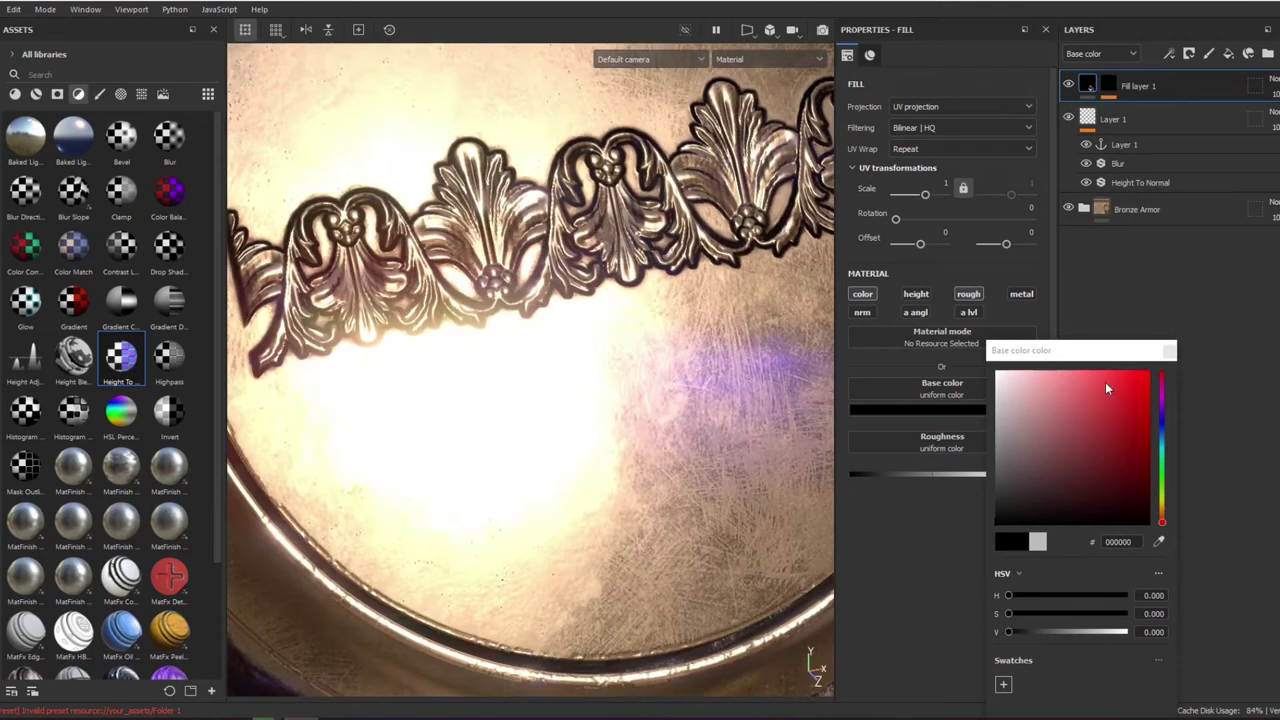
left_click(1168, 352)
Add a Levels effect above the Warp and lower its high input to brighten the outline.
left_click(1108, 85)
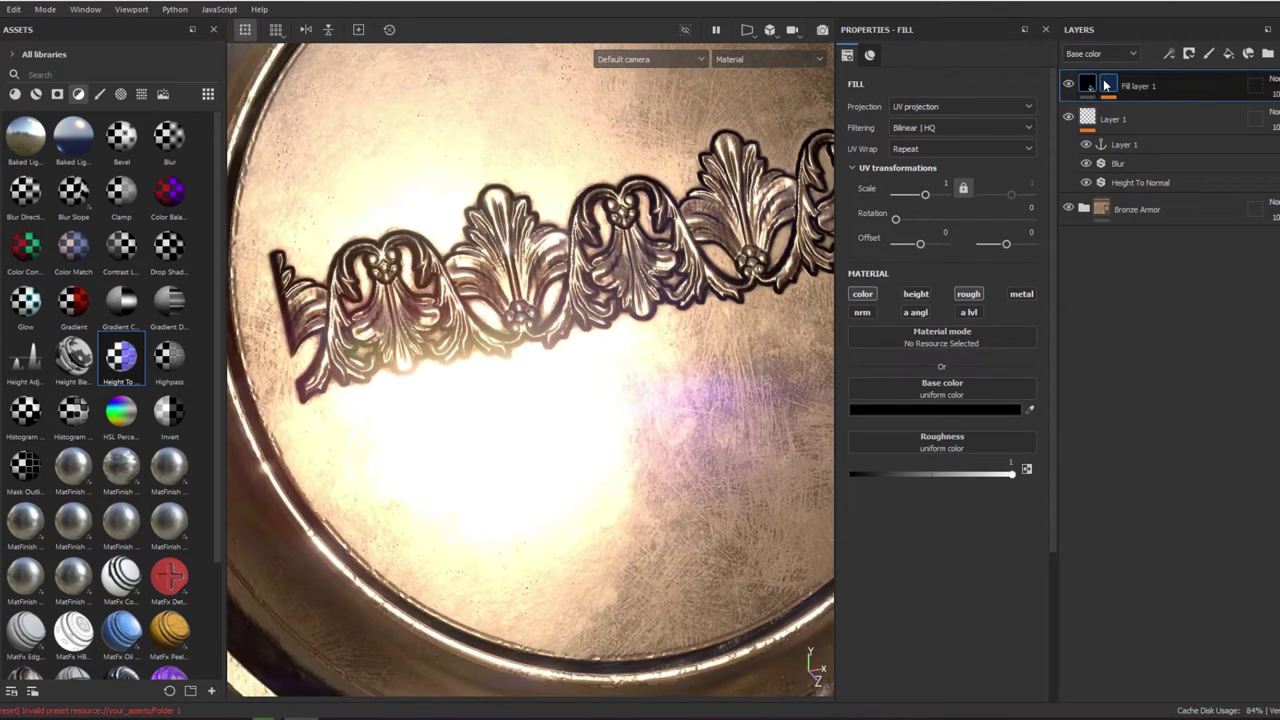
left_click(1135, 112)
right_click(1129, 113)
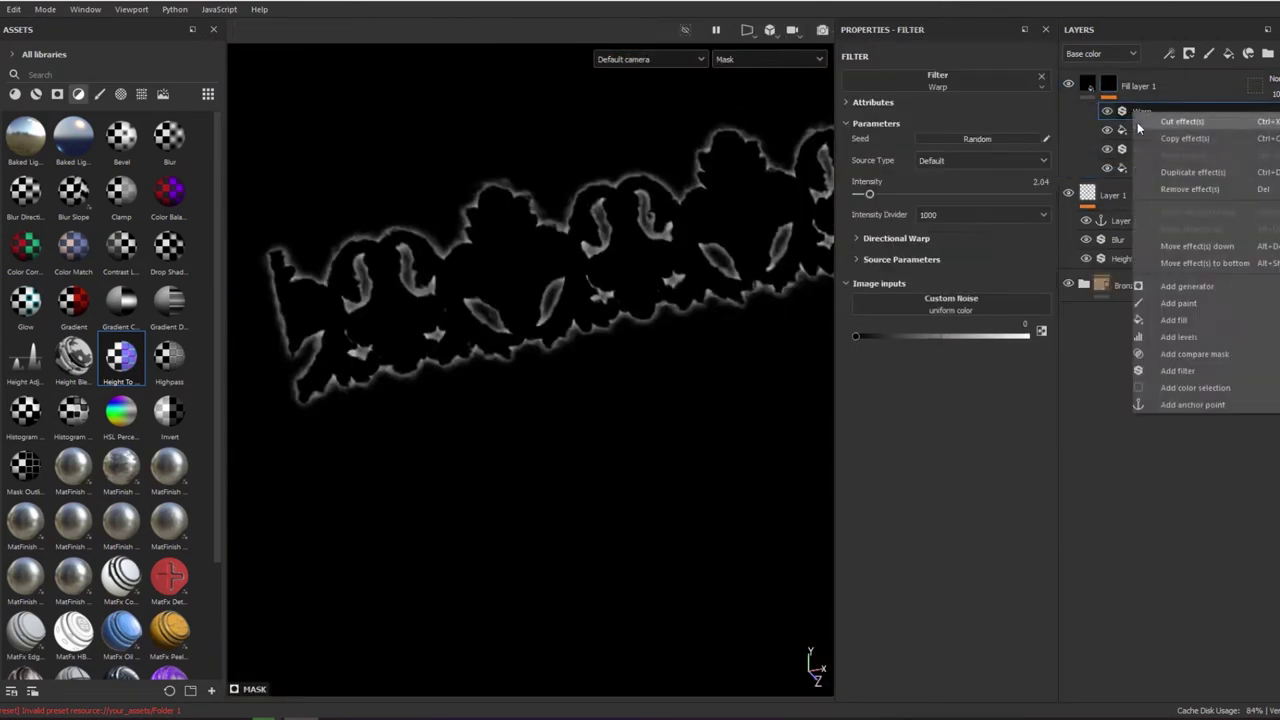
left_click(1176, 339)
left_click_drag(1011, 93, 936, 105)
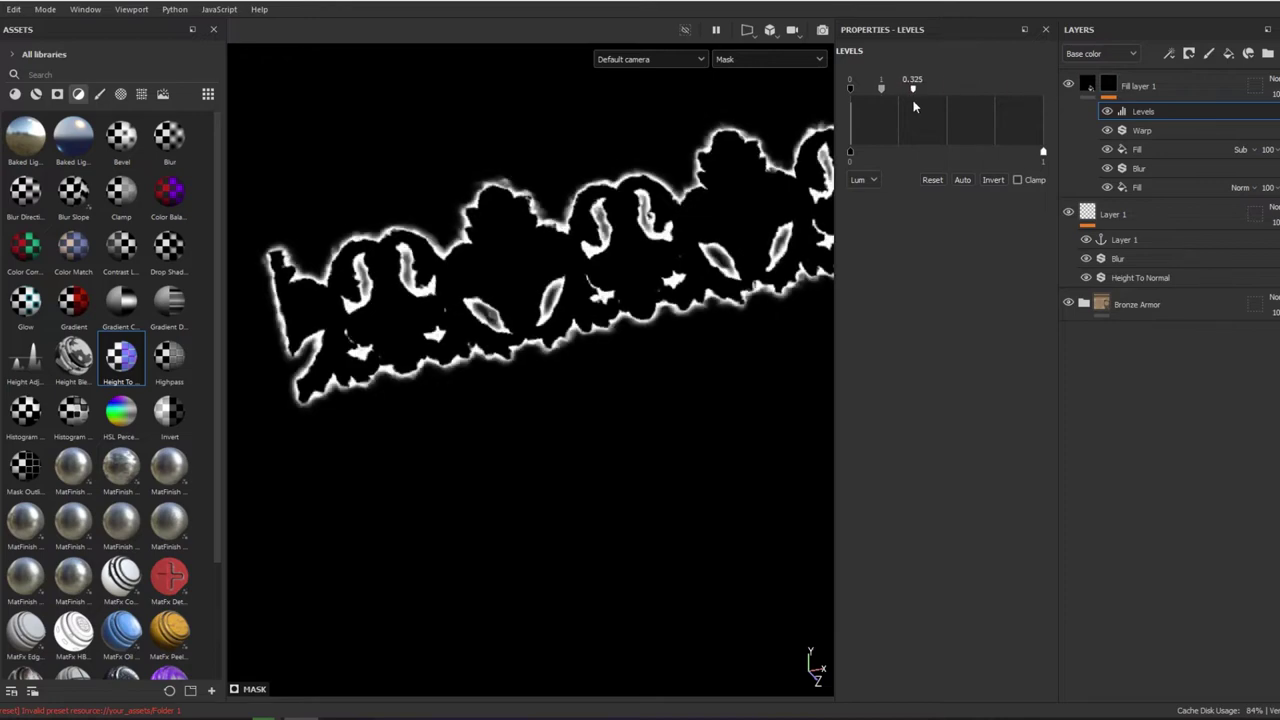
left_click(1088, 85)
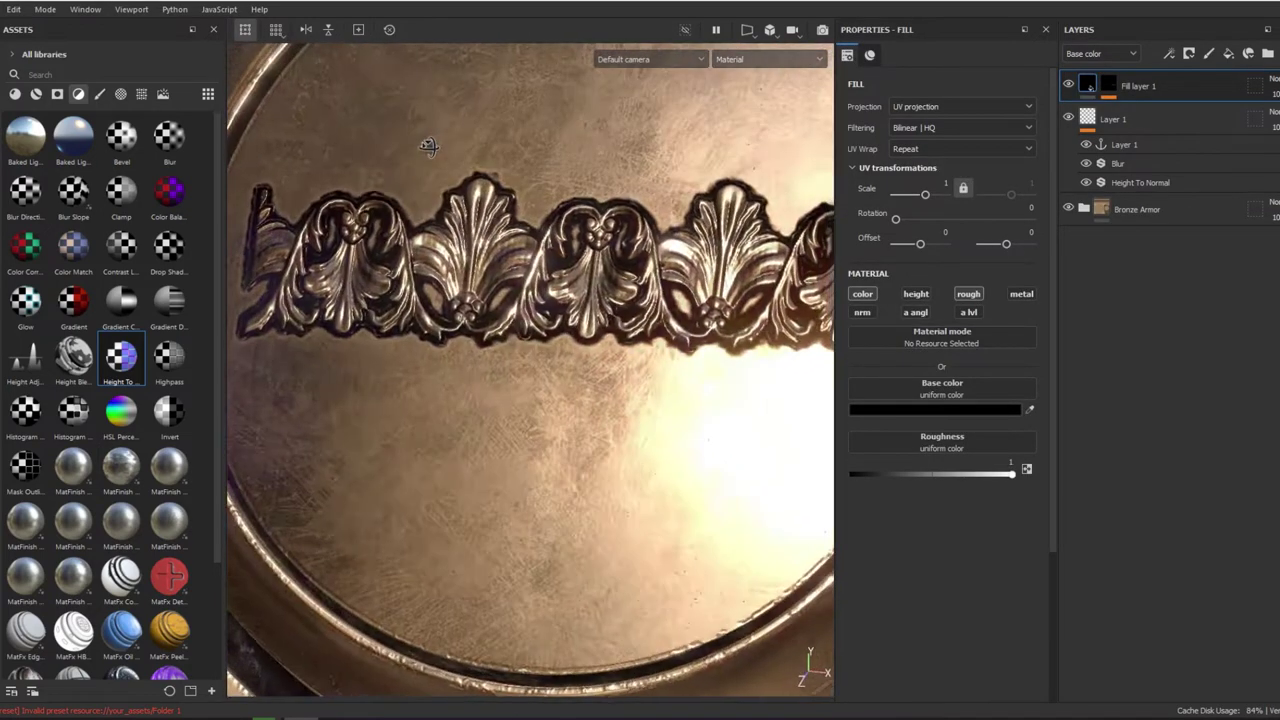
Toggle Fill layer 1 on and off repeatedly to compare the dark ornament outlines.
left_click_drag(428, 148, 387, 127, "alt")
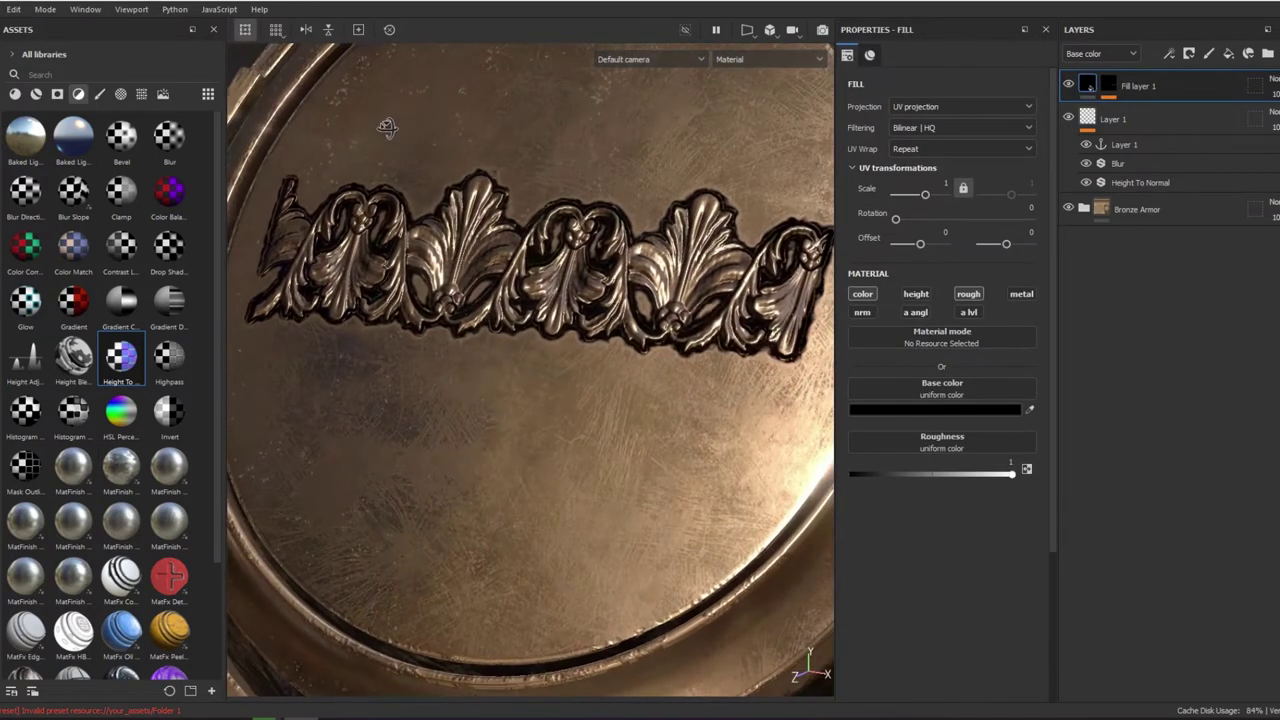
left_click(1067, 86)
left_click(1067, 86)
left_click(1067, 86)
left_click(1067, 86)
left_click(1067, 86)
left_click(1067, 86)
left_click(1067, 86)
left_click(1067, 86)
left_click(1067, 86)
left_click(1067, 86)
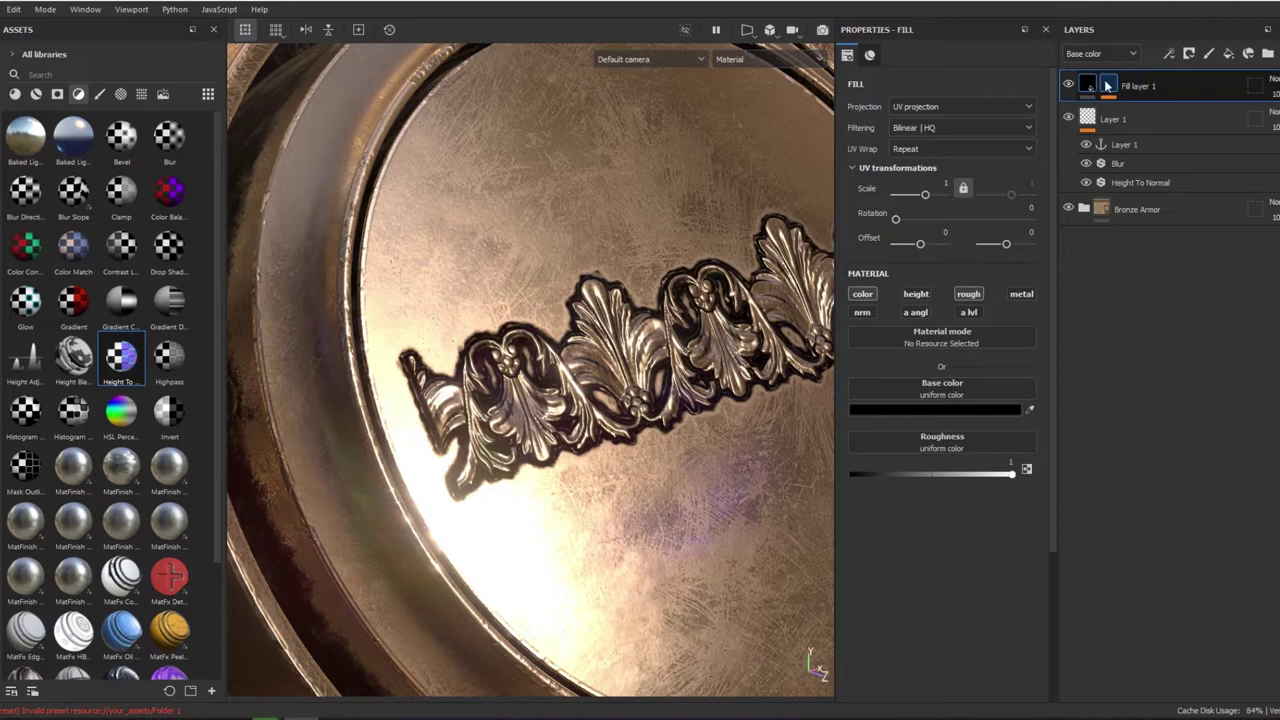
Tighten the mask Levels into a thin ornament outline while viewing the mask.
left_click(1108, 86)
left_click(1143, 111)
key("m")
mouse_move(902, 90)
left_mouse_down()
mouse_move(933, 89)
mouse_move(909, 91)
left_mouse_up()
key("m")
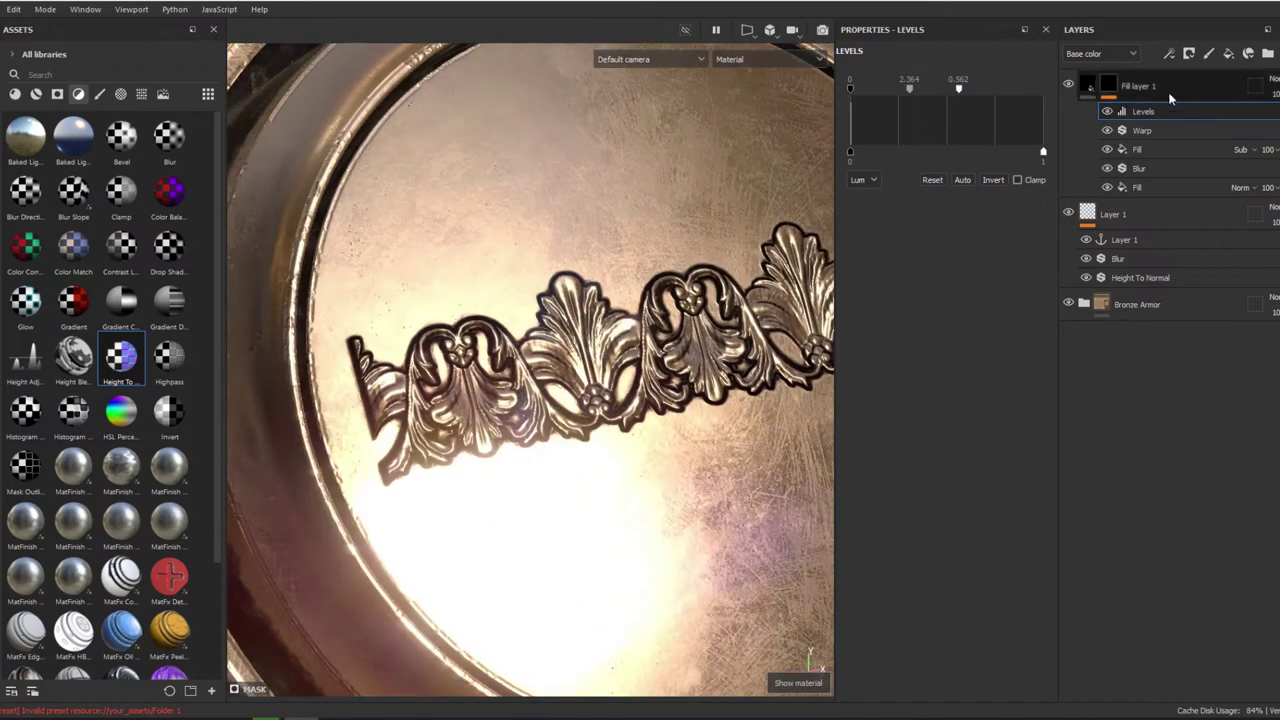
Add a Metal Edge Wear generator to Fill layer 1's mask and display the mask in the viewport.
right_click(1132, 110)
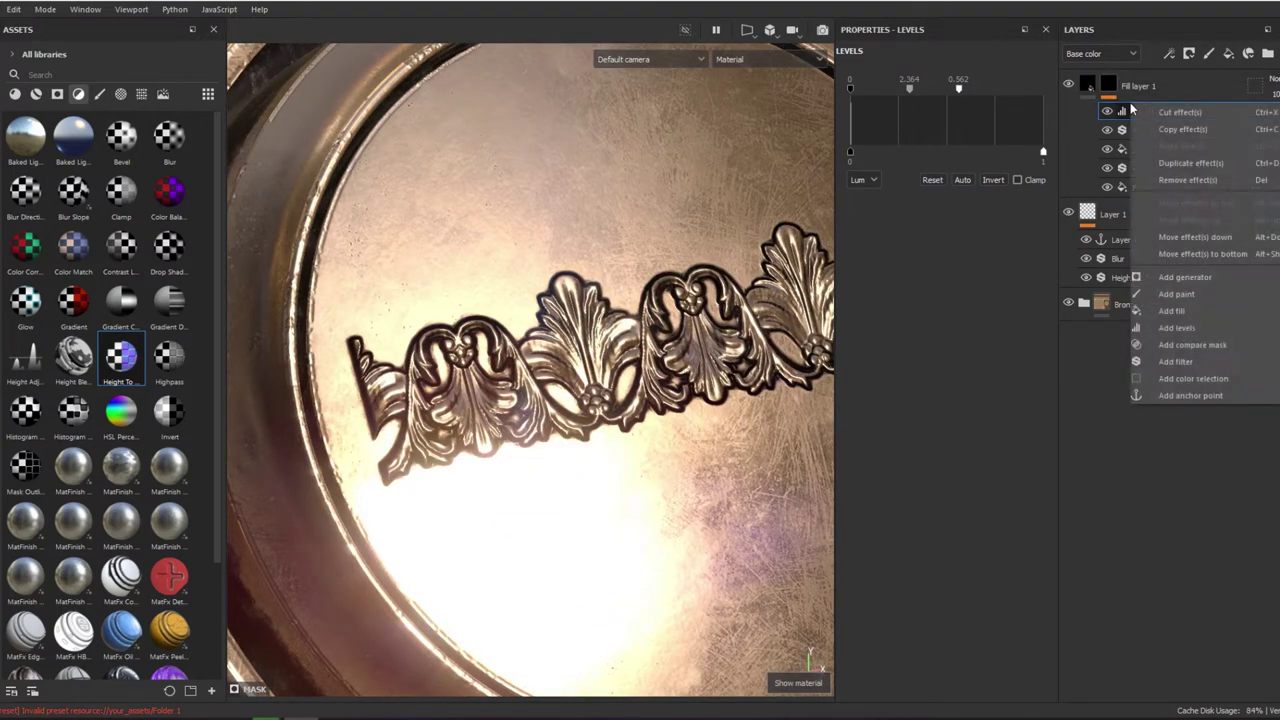
left_click(1184, 276)
left_click(982, 85)
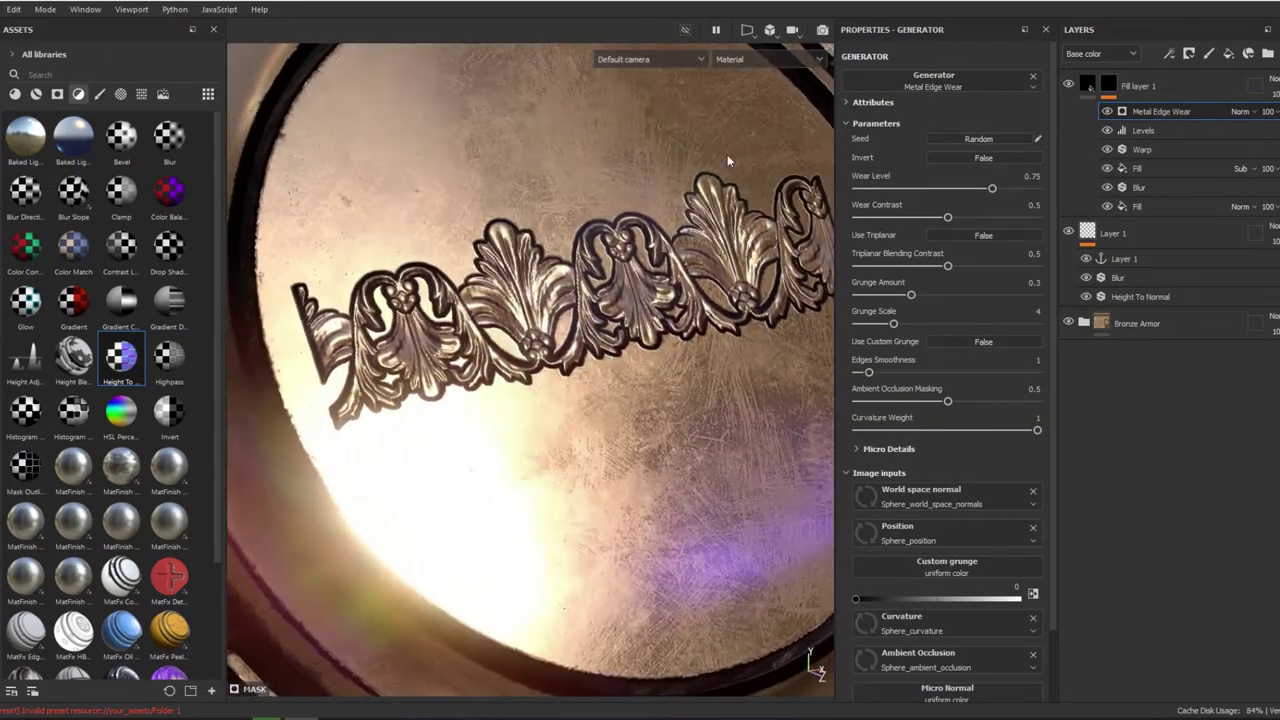
key("c")
scroll(988, 280, "down", 1)
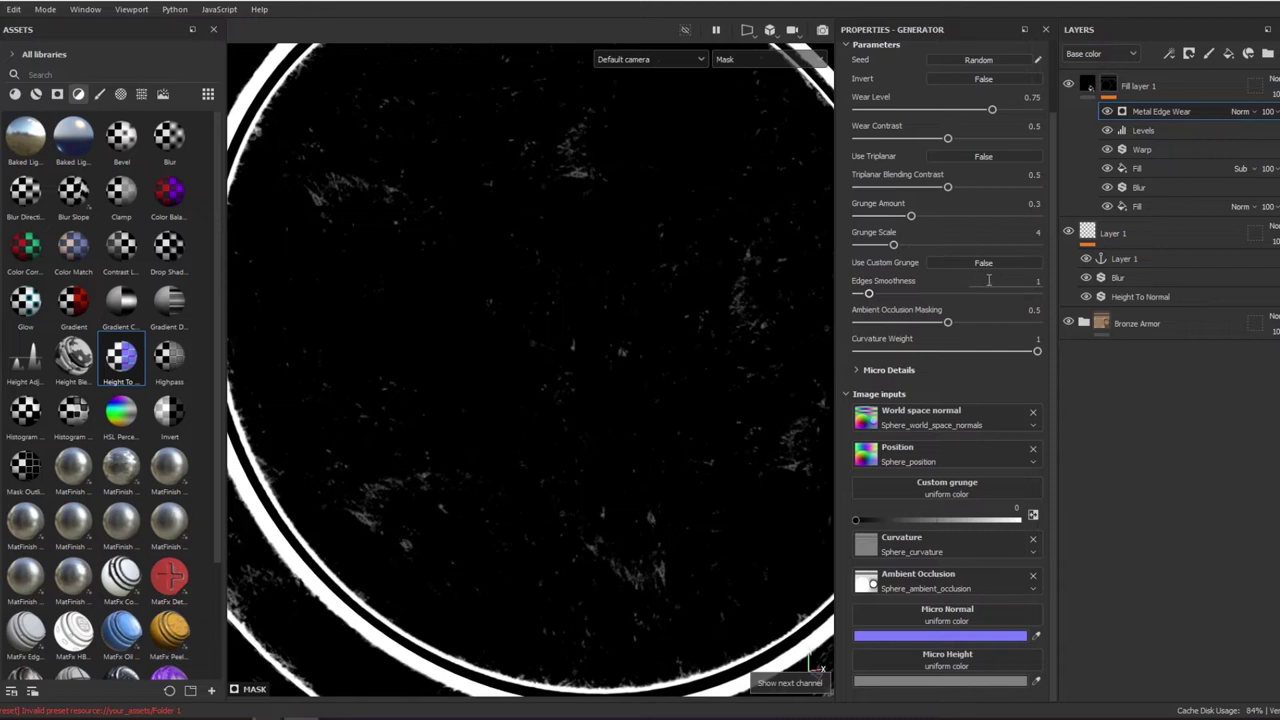
Link the generator's Micro Height input to the Layer 1 anchor point, keeping Extract alpha.
left_click(950, 490)
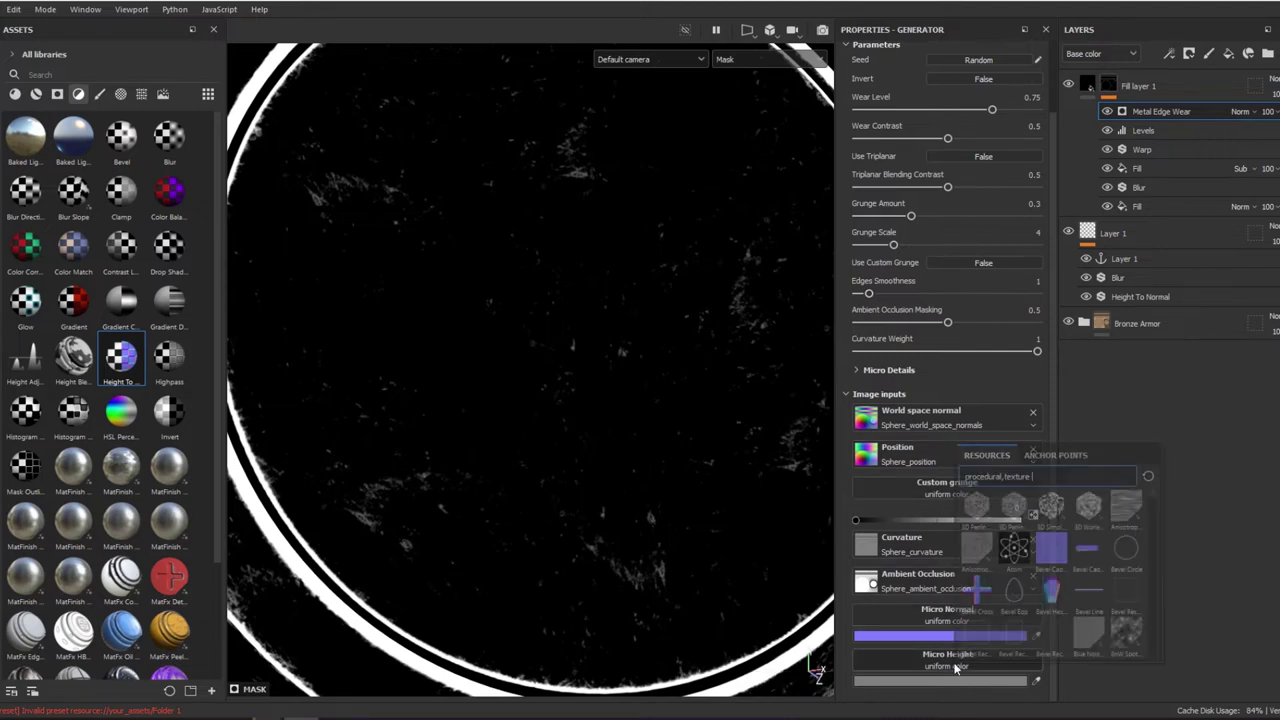
left_click(1055, 455)
left_click(1011, 476)
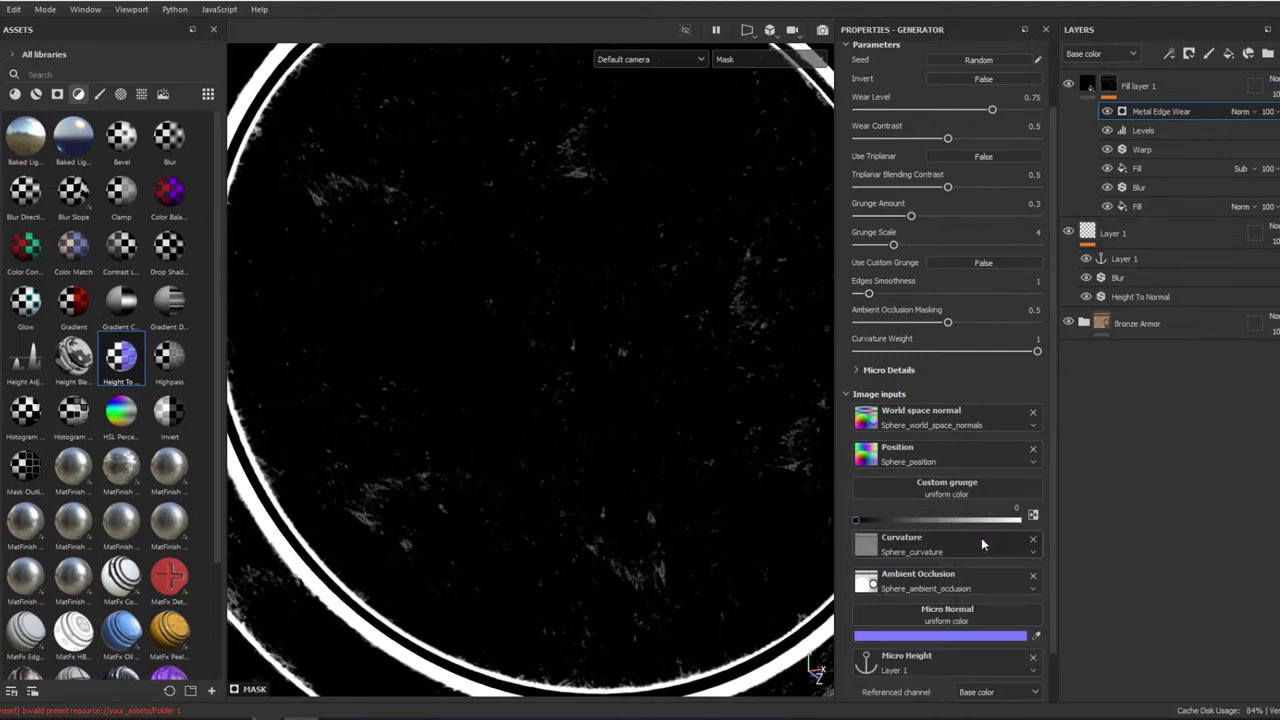
scroll(981, 544, "down", 1)
left_click(965, 656)
left_click(949, 687)
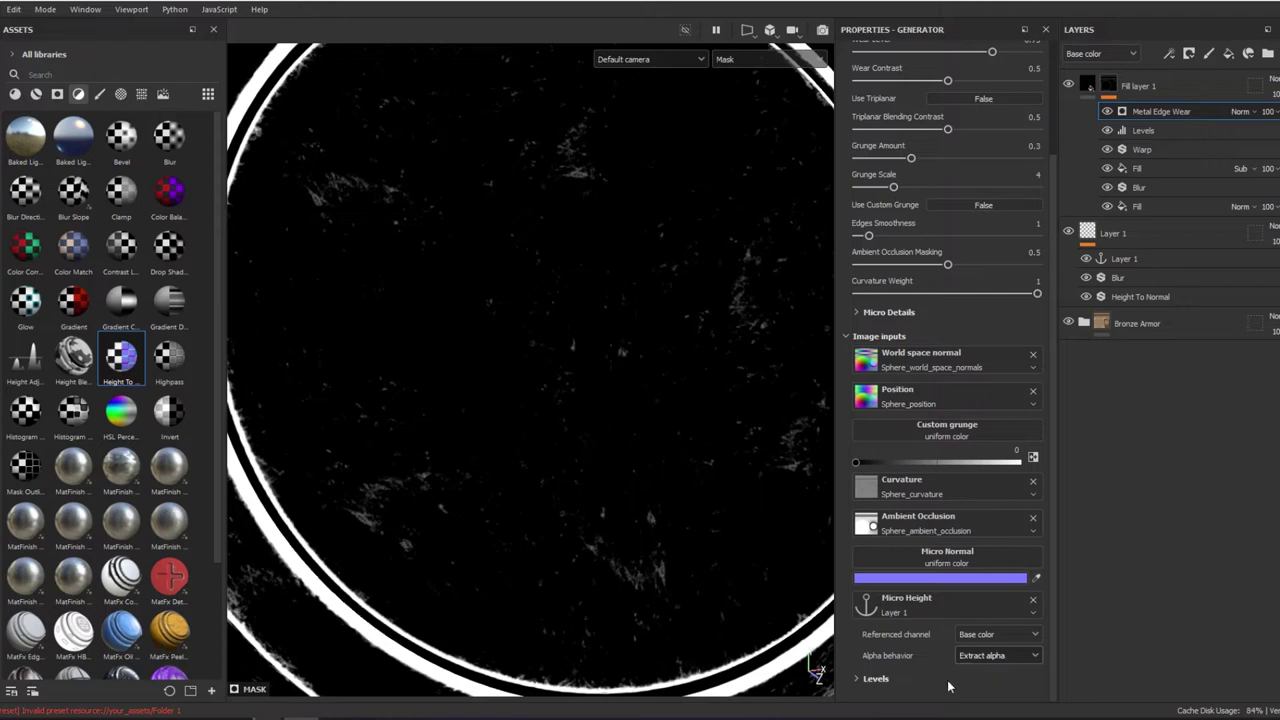
scroll(955, 645, "down", 2)
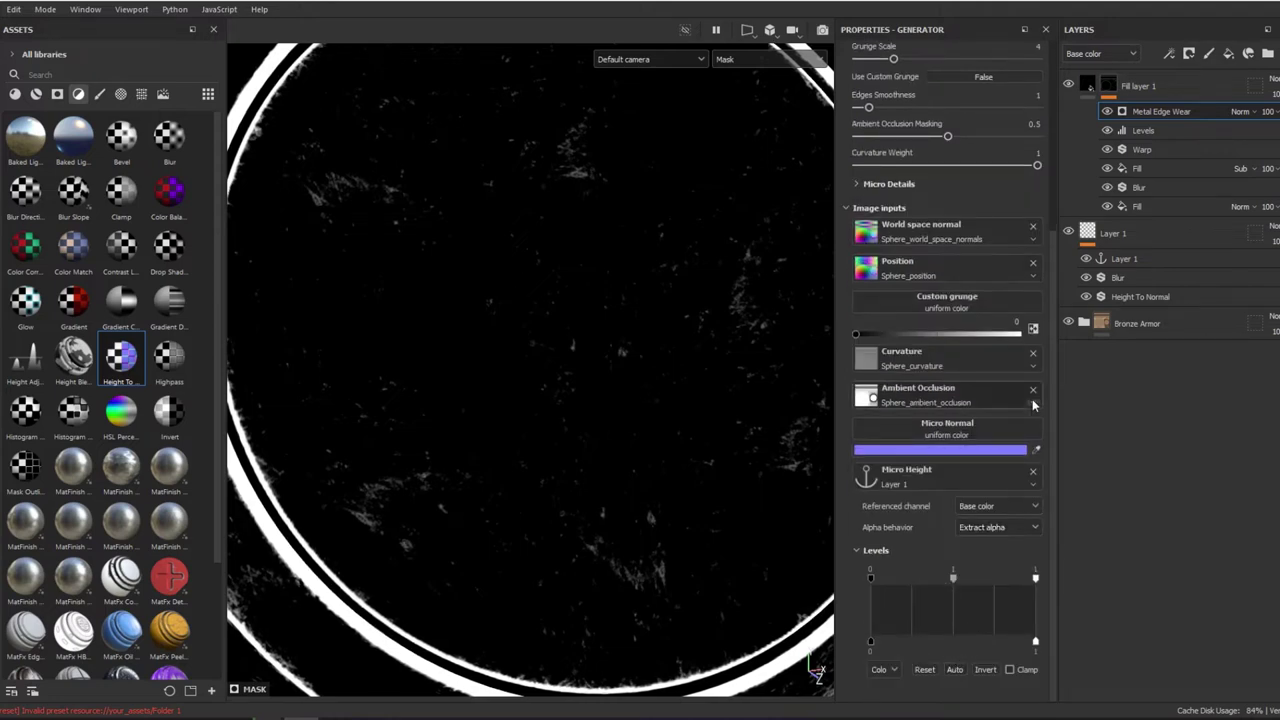
scroll(987, 312, "up", 3)
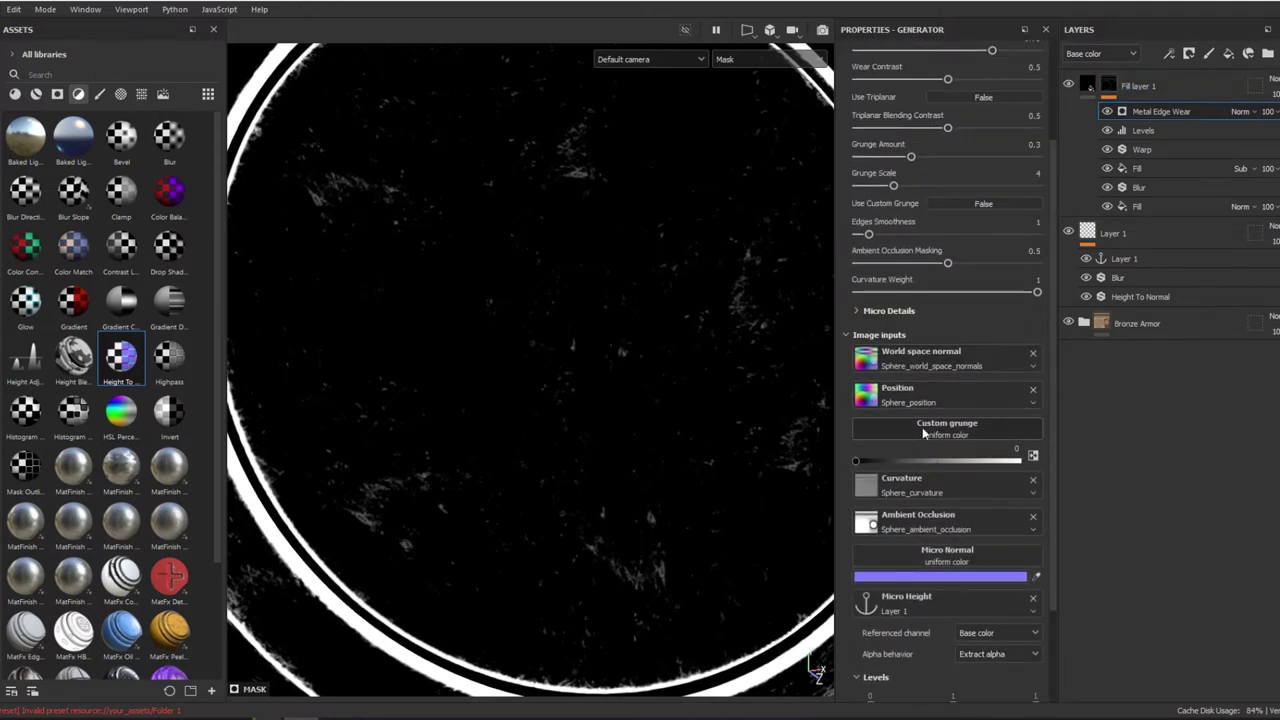
scroll(924, 436, "up", 3)
In Micro Details, set the anchor's referenced channel to Height.
left_click(889, 437)
scroll(985, 368, "down", 3)
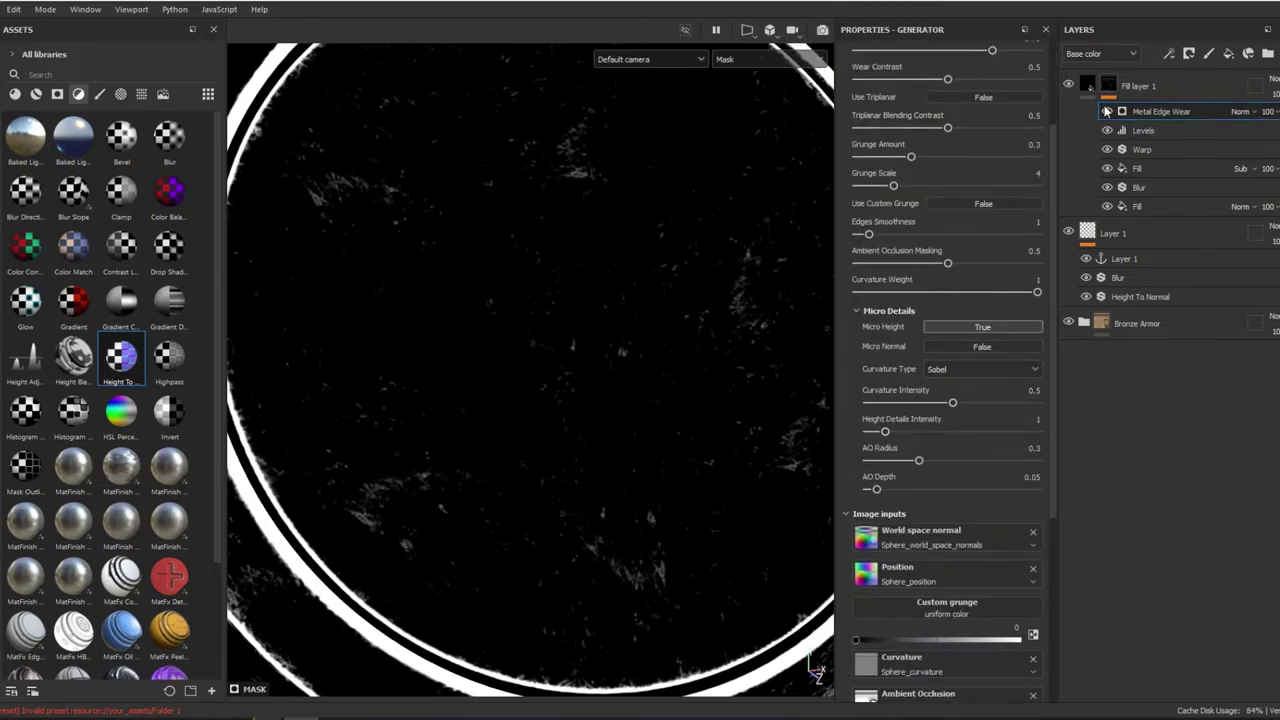
scroll(997, 350, "down", 7)
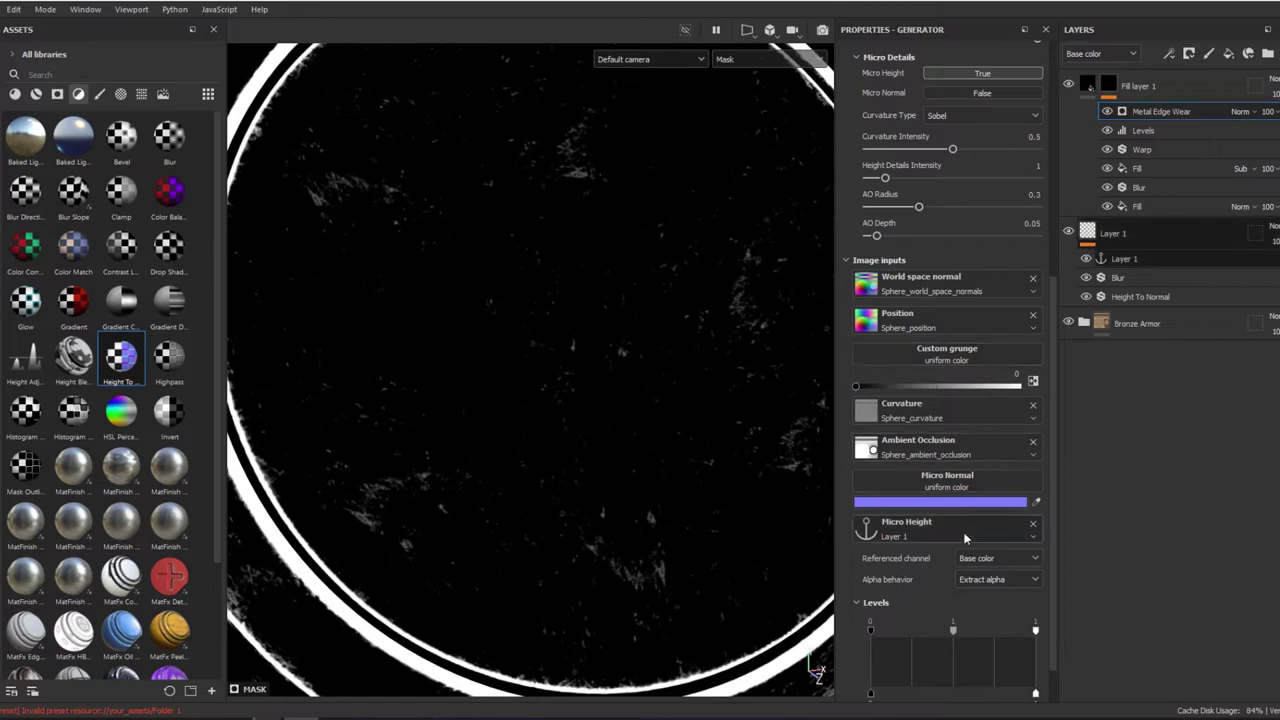
left_click(997, 506)
left_click(983, 552)
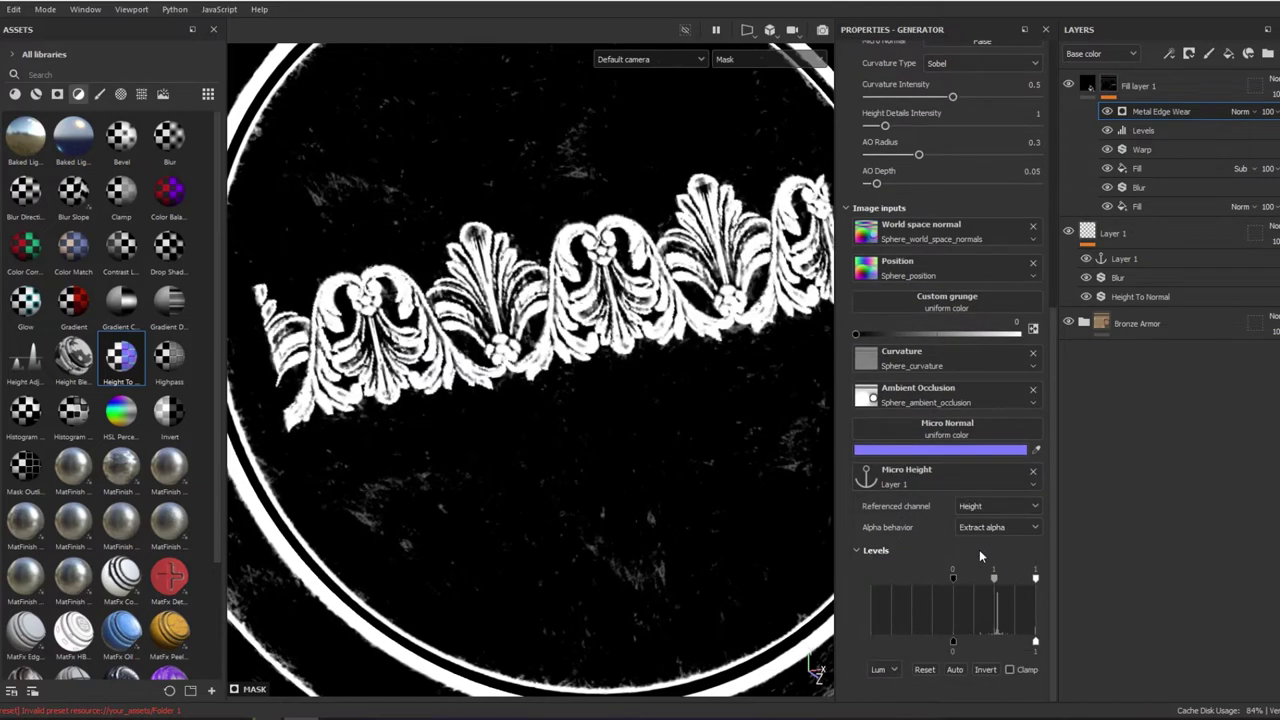
scroll(977, 202, "up", 6)
scroll(976, 200, "up", 1)
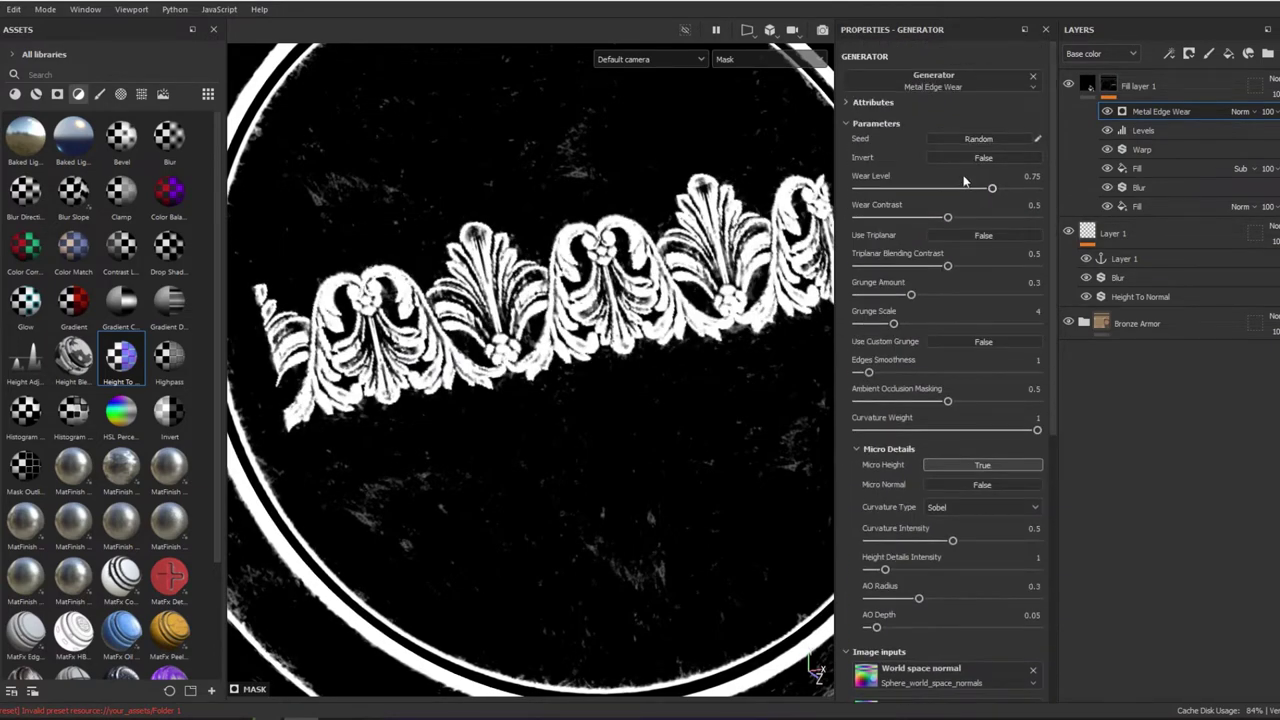
Tune the Metal Edge Wear Wear Level to about 0.13, checking material and mask views.
left_click_drag(947, 189, 876, 190)
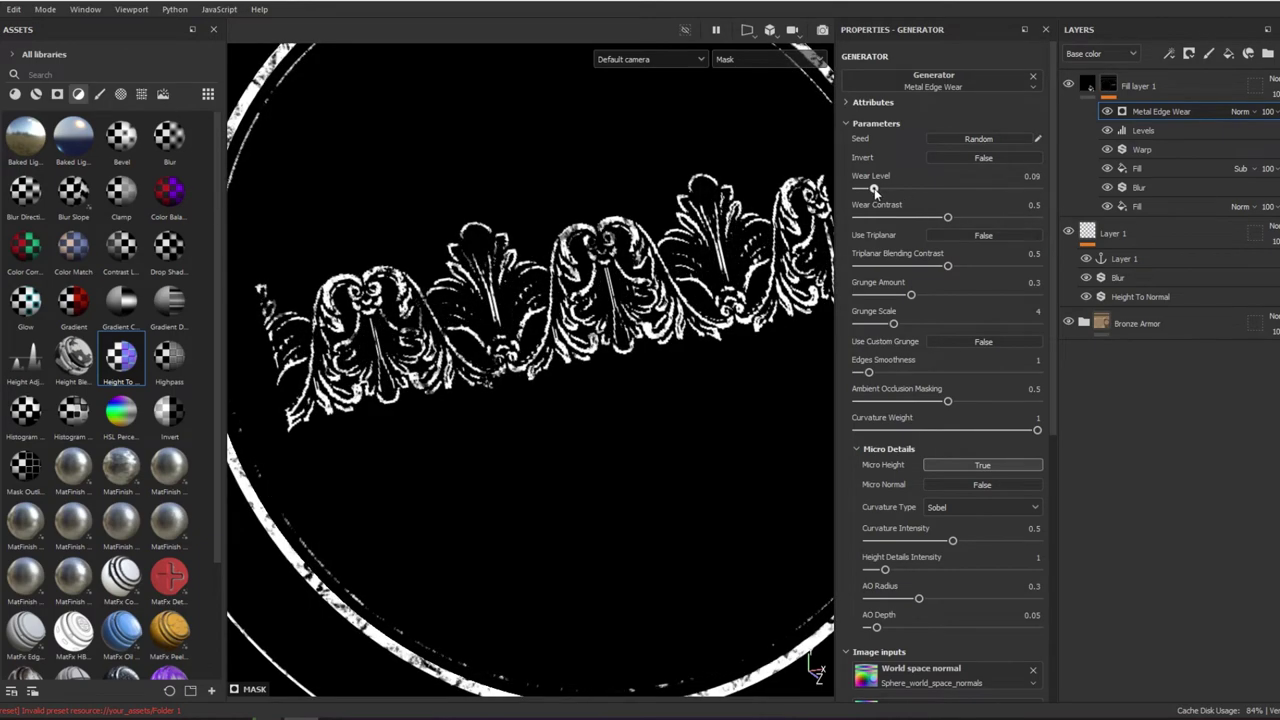
key("m")
left_click_drag(700, 320, 558, 205, "alt")
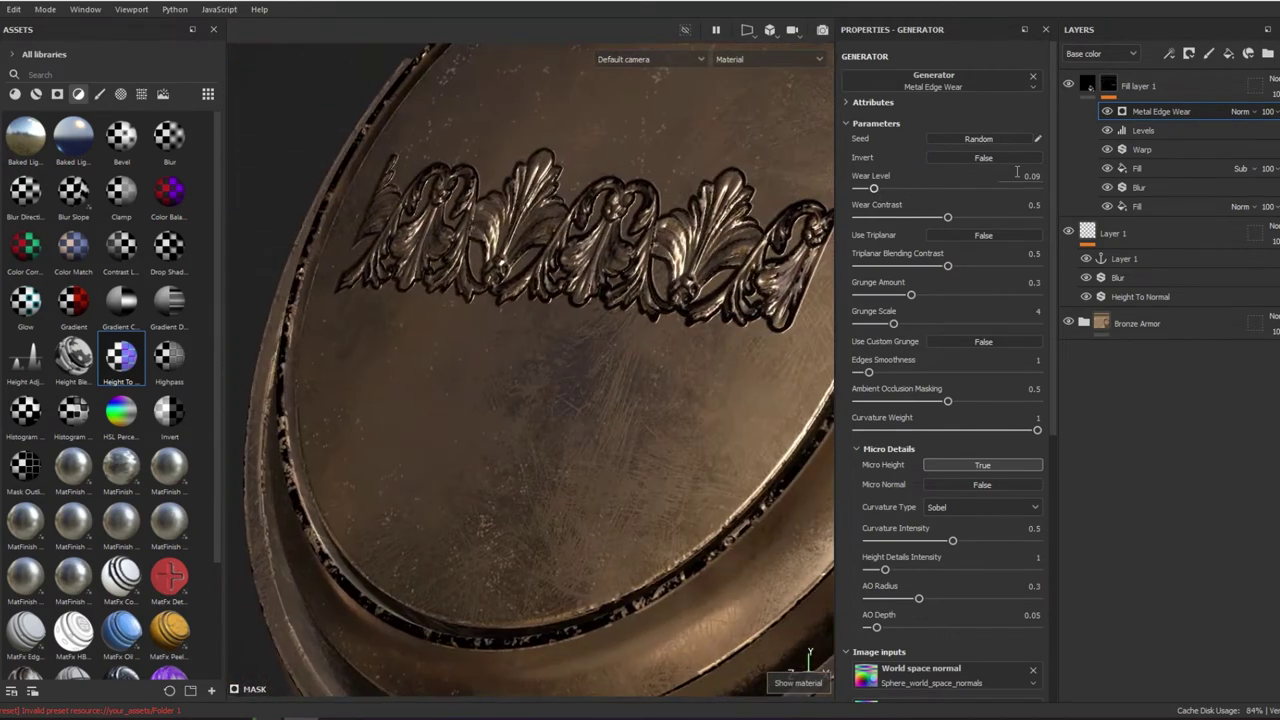
mouse_move(881, 189)
left_mouse_down()
mouse_move(943, 178)
mouse_move(950, 206)
left_mouse_up()
mouse_move(872, 189)
left_mouse_down()
mouse_move(885, 190)
mouse_move(872, 189)
left_mouse_up()
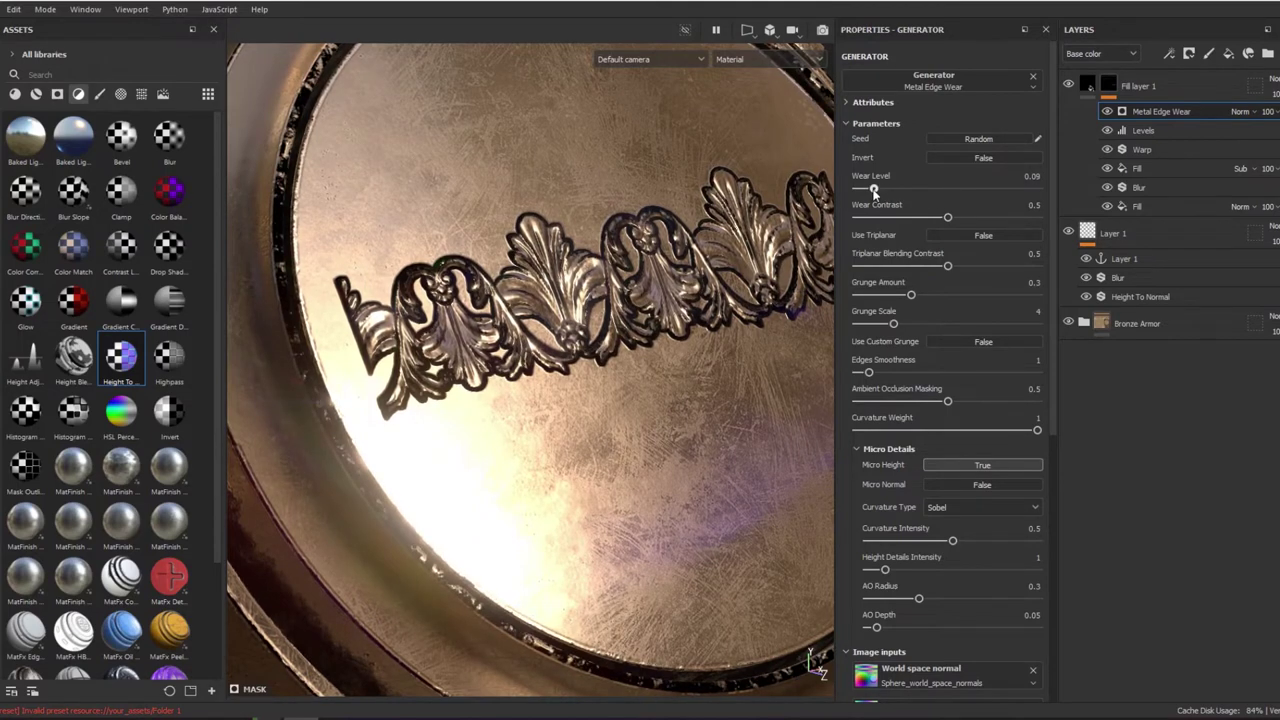
key("c")
left_click_drag(741, 219, 935, 265, "alt")
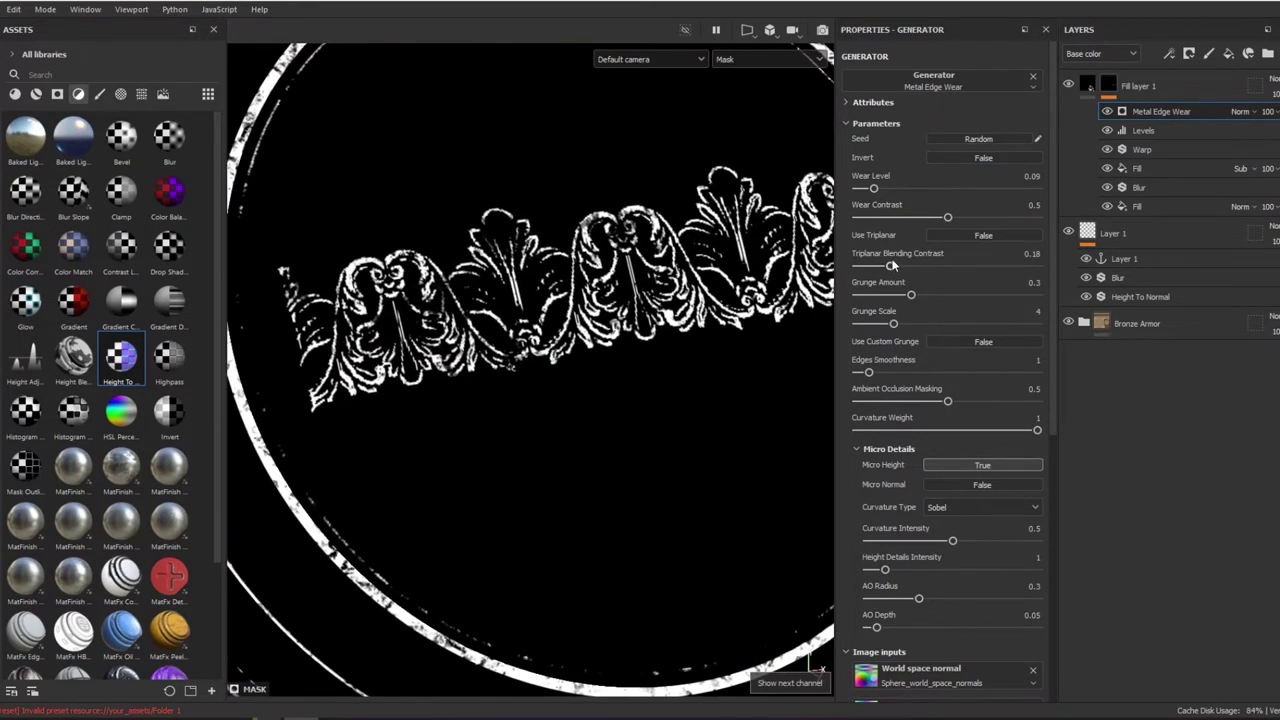
left_click_drag(873, 189, 881, 190)
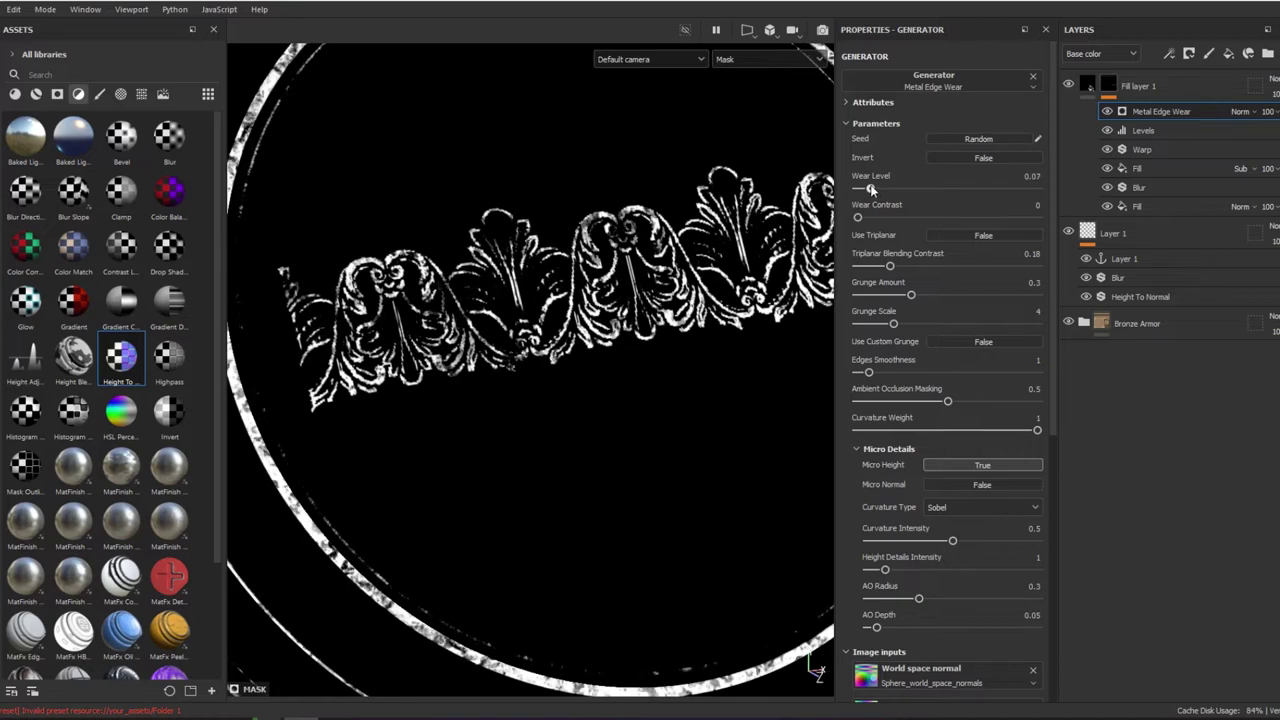
Set Edges Smoothness to 1.95 and raise the generator's Levels midtone.
mouse_move(868, 372)
left_mouse_down()
mouse_move(908, 372)
mouse_move(880, 372)
left_mouse_up()
scroll(925, 421, "down", 1)
scroll(940, 480, "down", 3)
scroll(955, 530, "down", 3)
scroll(970, 580, "down", 1)
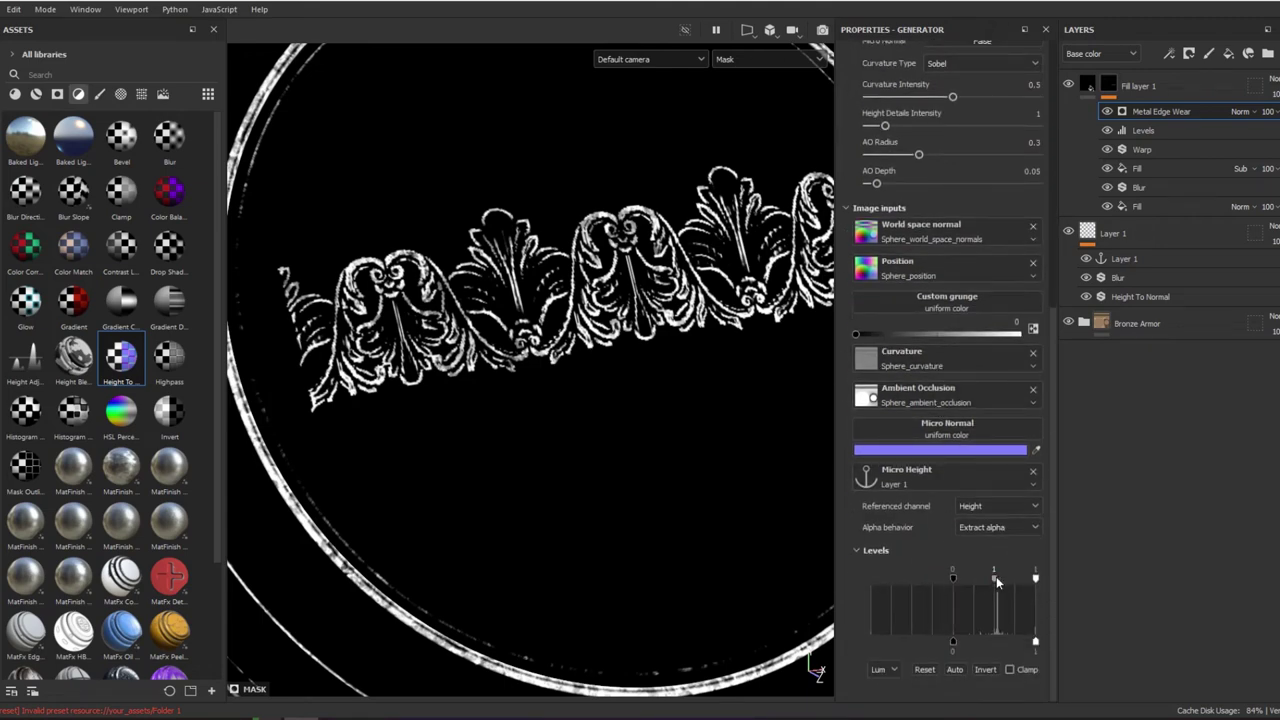
mouse_move(967, 580)
left_mouse_down()
mouse_move(1025, 576)
mouse_move(993, 572)
left_mouse_up()
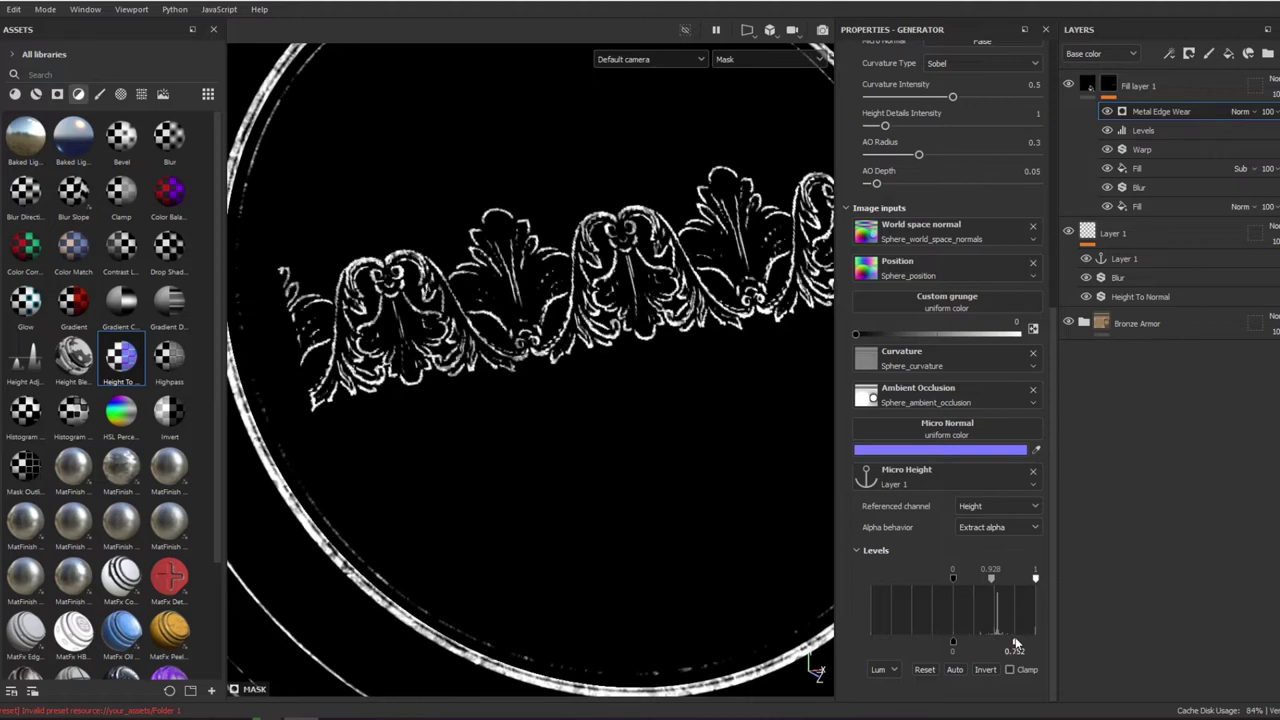
Set Metal Edge Wear to Linear dodge blending and toggle Fill layer 1 to compare.
left_click(1240, 111)
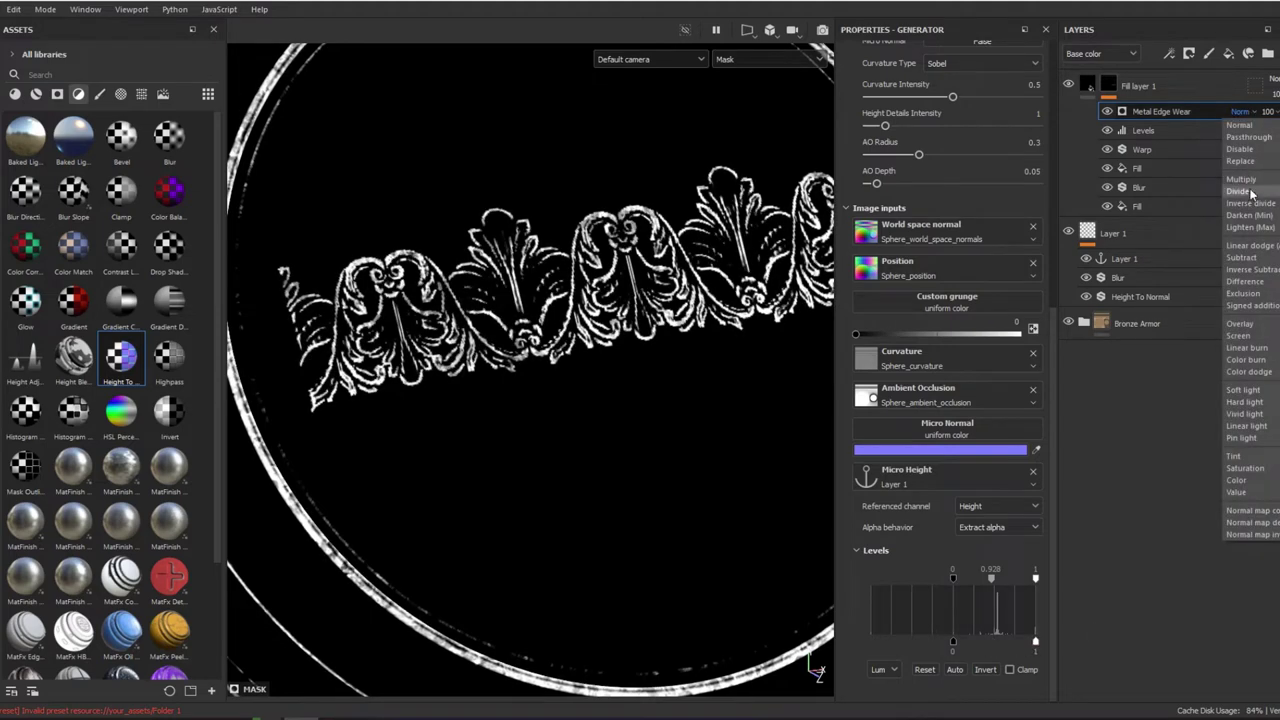
left_click(1248, 246)
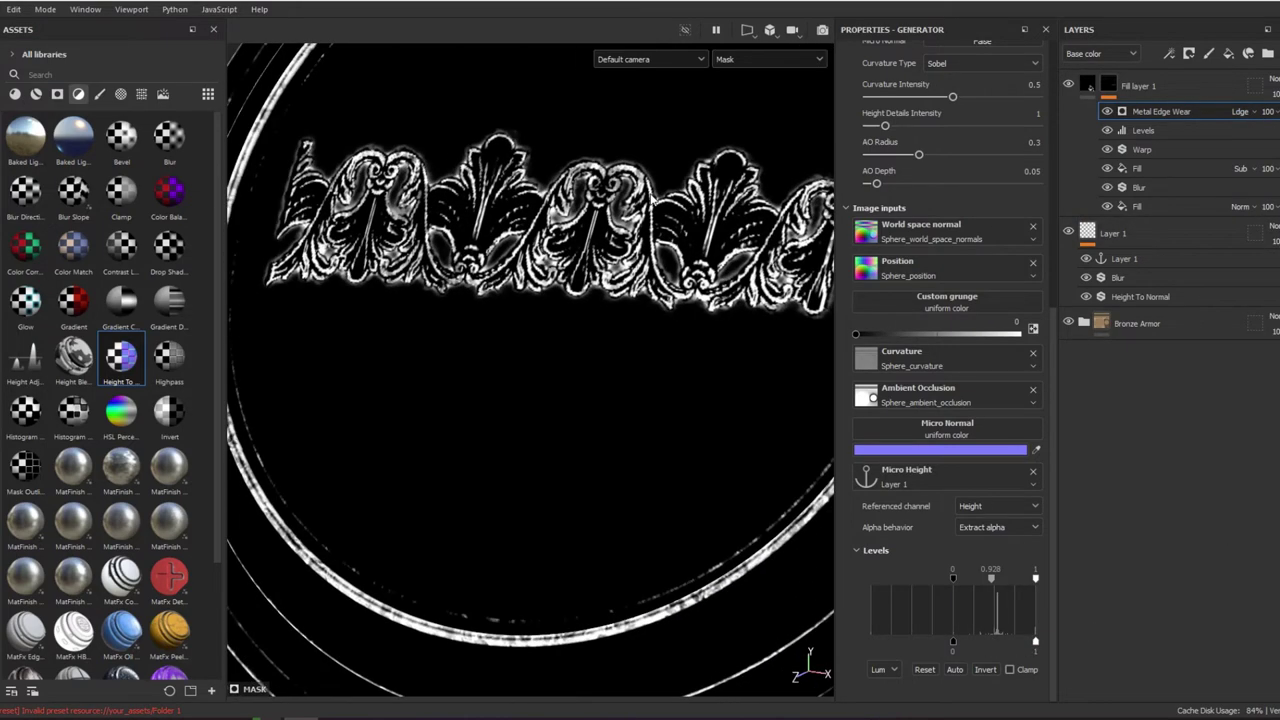
key("m")
left_click_drag(651, 200, 622, 195, "alt")
left_click(1075, 85)
left_click(1075, 85)
left_click(1075, 85)
left_click(1075, 85)
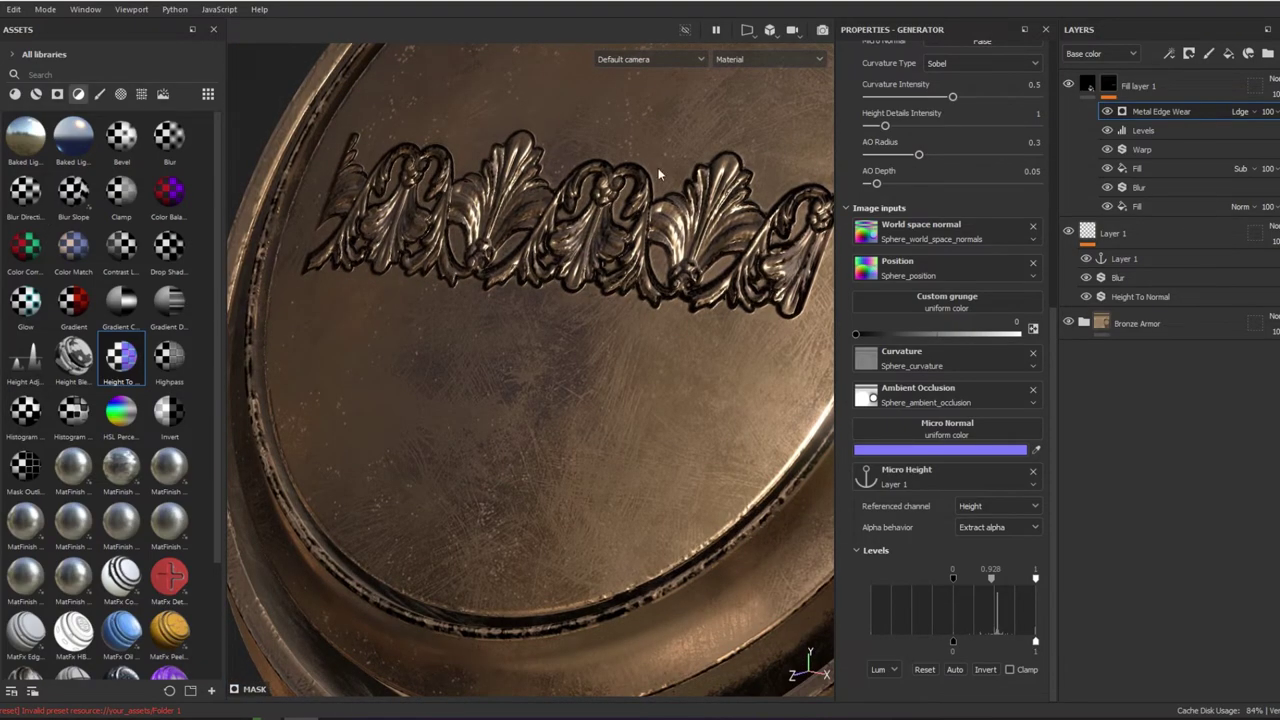
left_click_drag(658, 175, 970, 213, "alt")
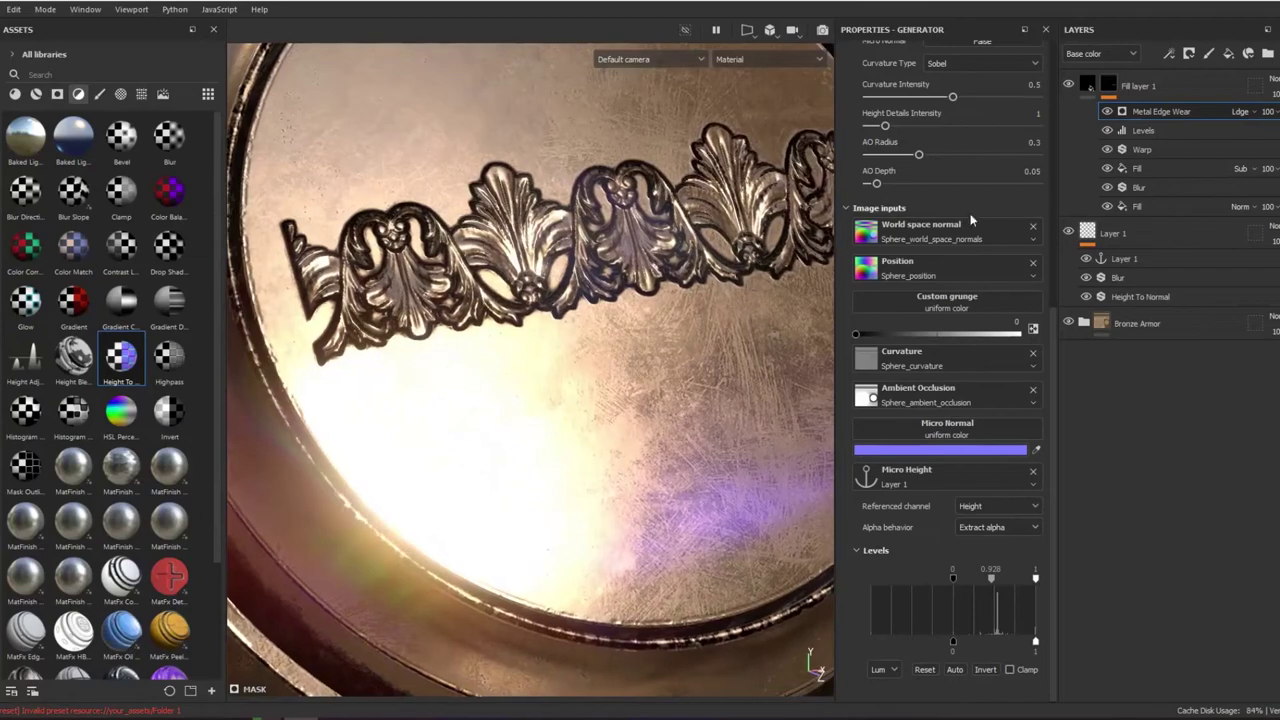
Select the Layer 1 paint layer and stamp a second ornament row lower on the plate.
left_click(1138, 296)
left_click(1132, 257)
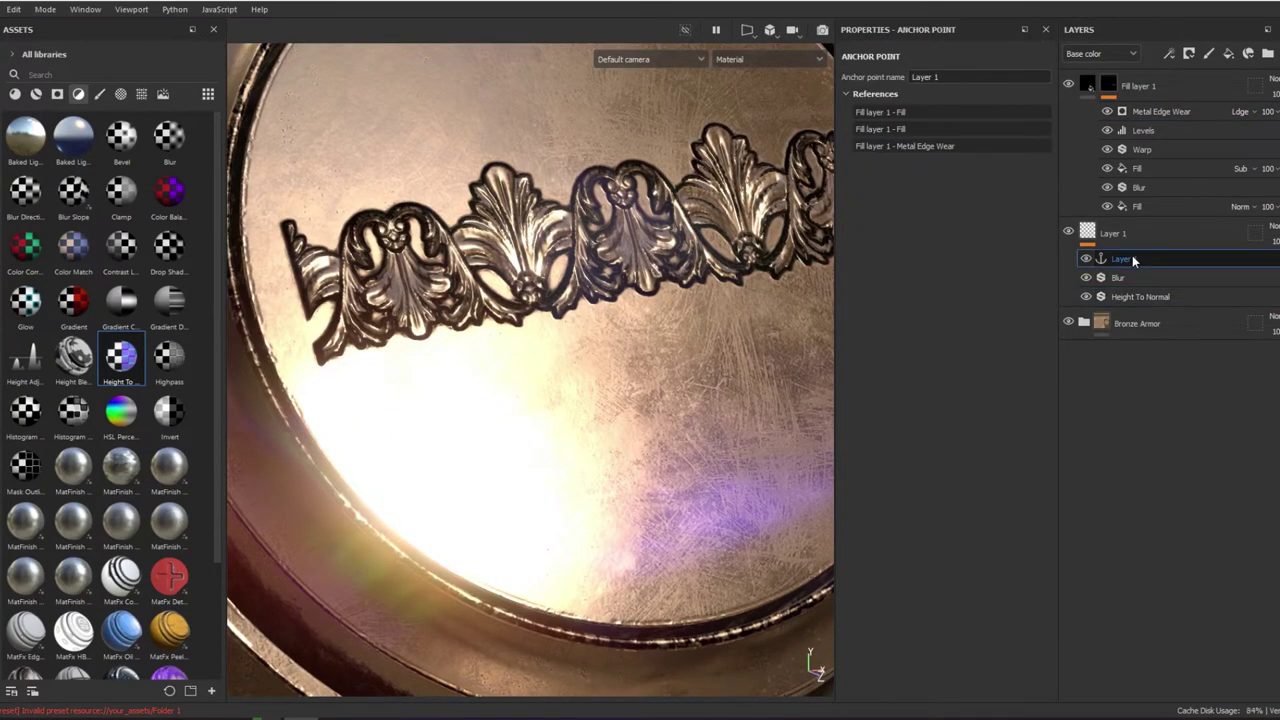
left_click(1112, 233)
left_click_drag(660, 290, 655, 390, "alt")
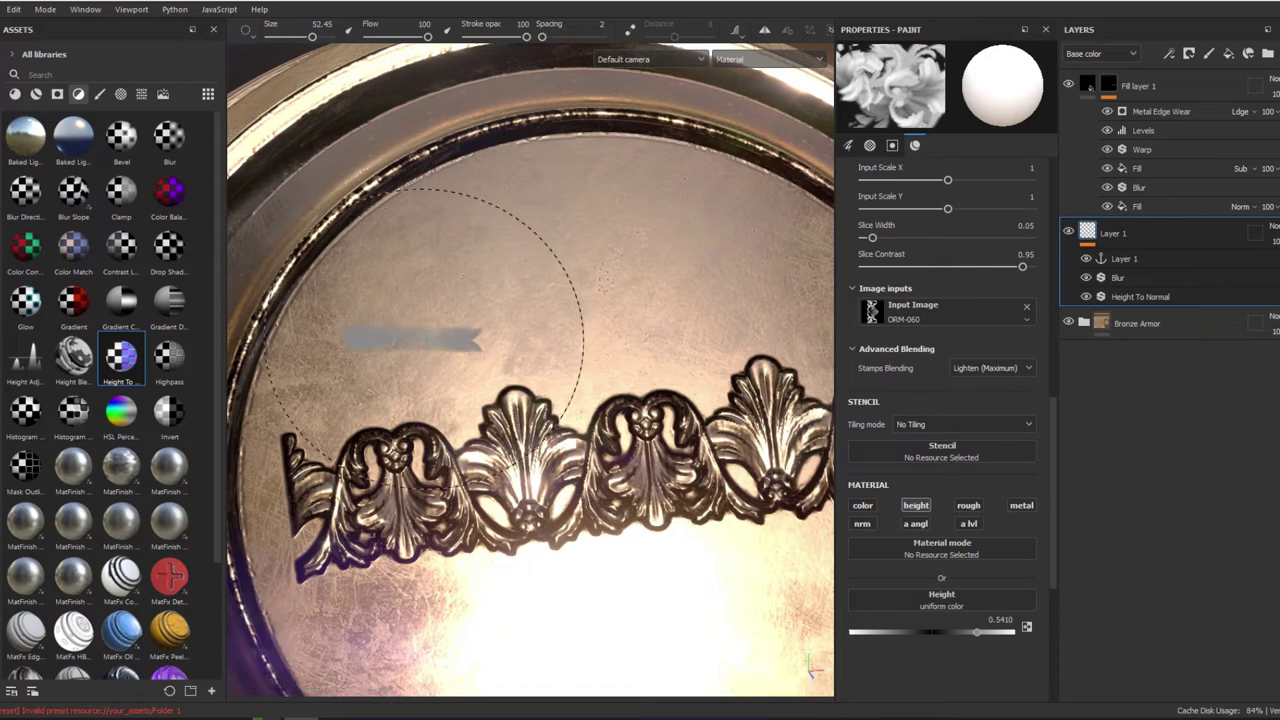
left_click_drag(412, 340, 343, 333, "alt")
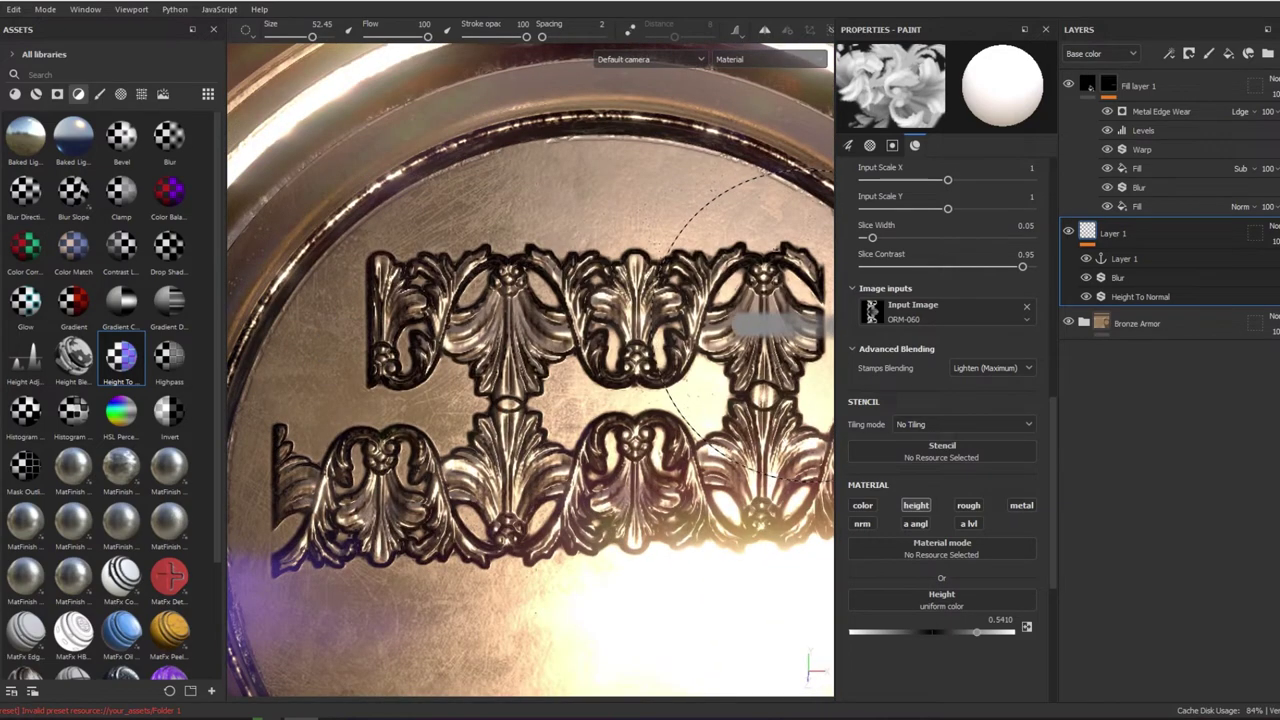
left_click_drag(780, 320, 470, 430, "alt")
mouse_move(378, 410)
left_mouse_down()
mouse_move(614, 471)
mouse_move(771, 400)
left_mouse_up()
scroll(571, 300, "down", 5)
Orbit around the sphere to review the side ornament band and the stamped plate.
left_click_drag(480, 302, 395, 217, "alt")
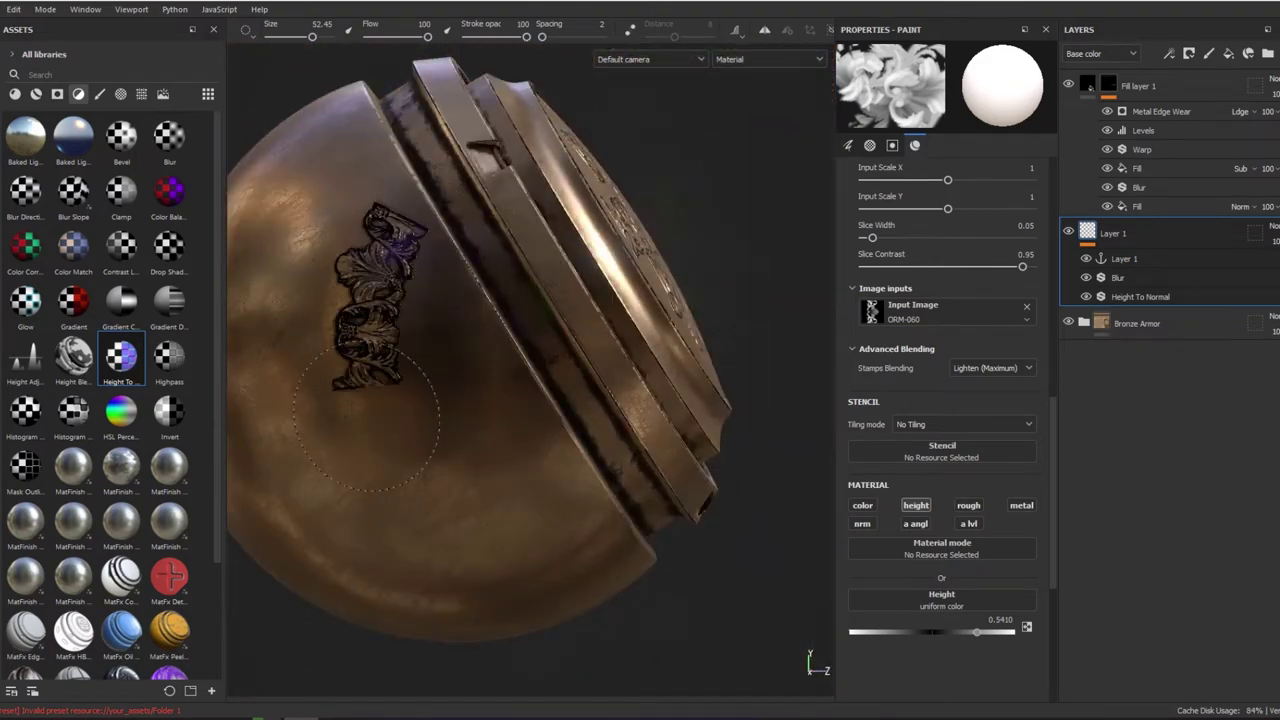
mouse_move(348, 562)
left_mouse_down("alt")
mouse_move(516, 385)
mouse_move(499, 256)
left_mouse_up("alt")
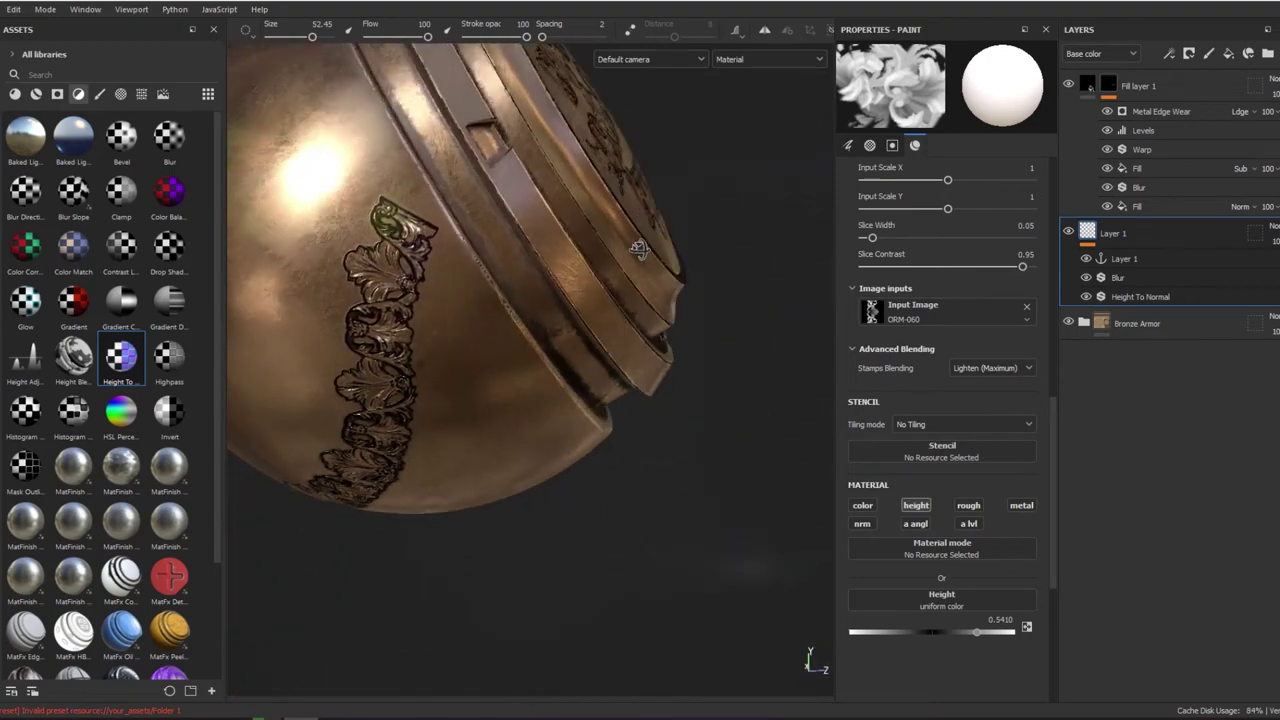
left_click_drag(499, 256, 545, 130, "alt")
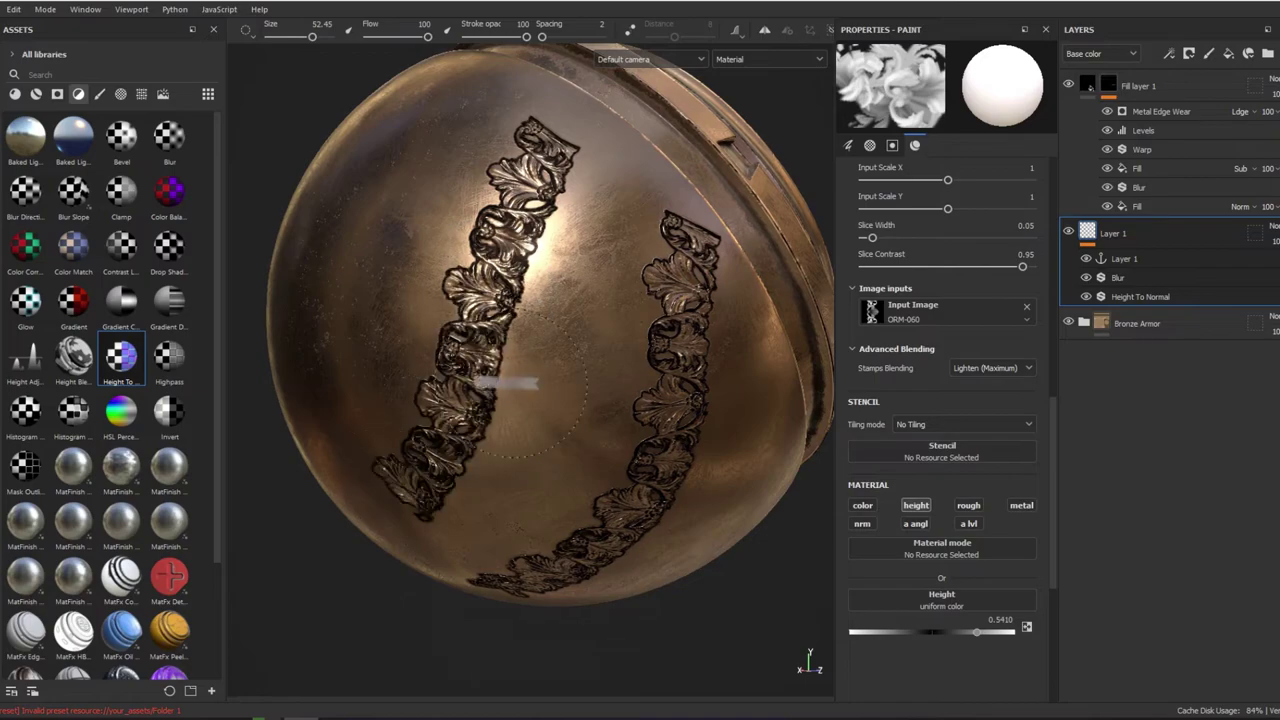
left_click_drag(510, 383, 512, 190, "alt")
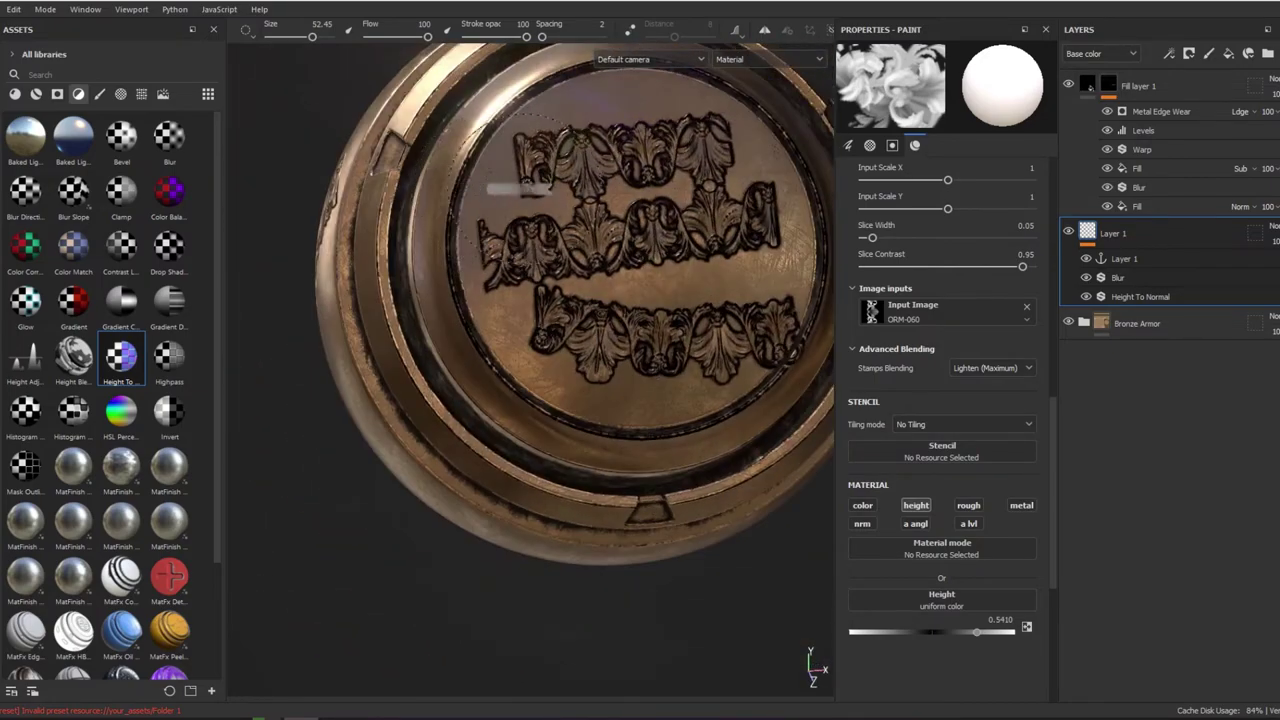
right_click_drag(512, 190, 600, 190, "shift")
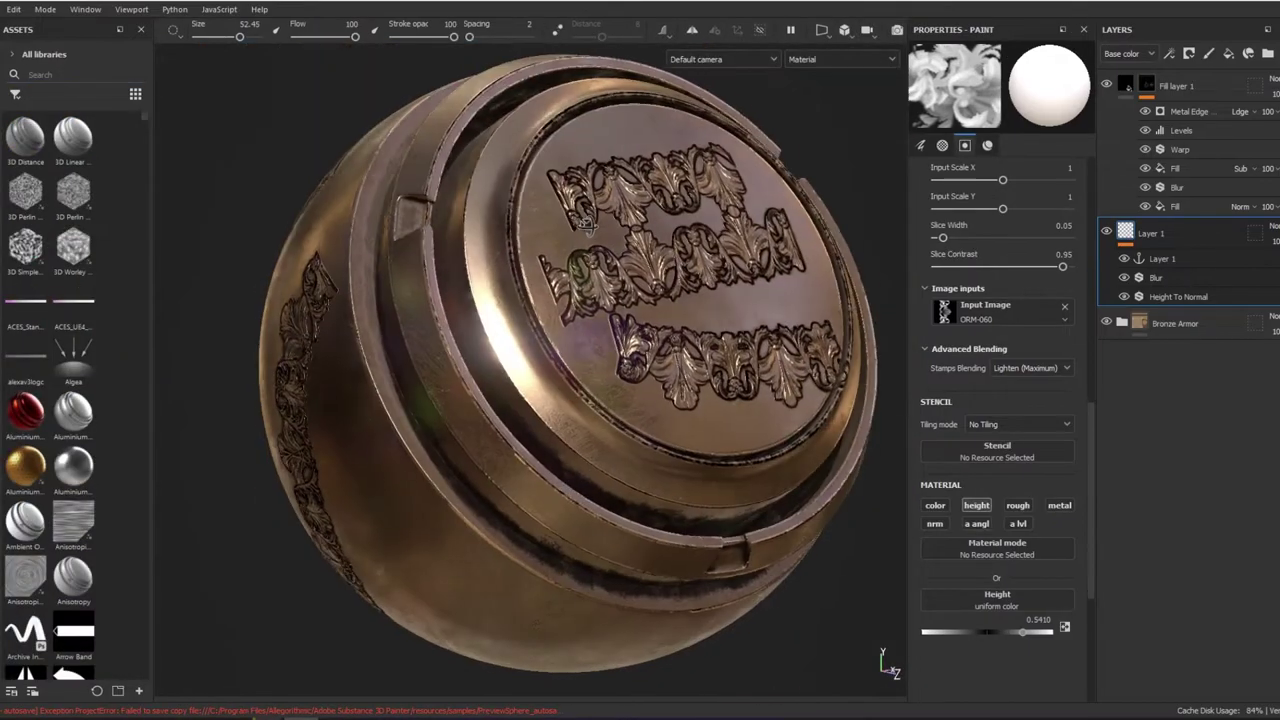
left_click_drag(623, 334, 508, 222, "alt")
right_click_drag(508, 222, 403, 220, "shift")
left_click_drag(403, 220, 560, 205, "alt")
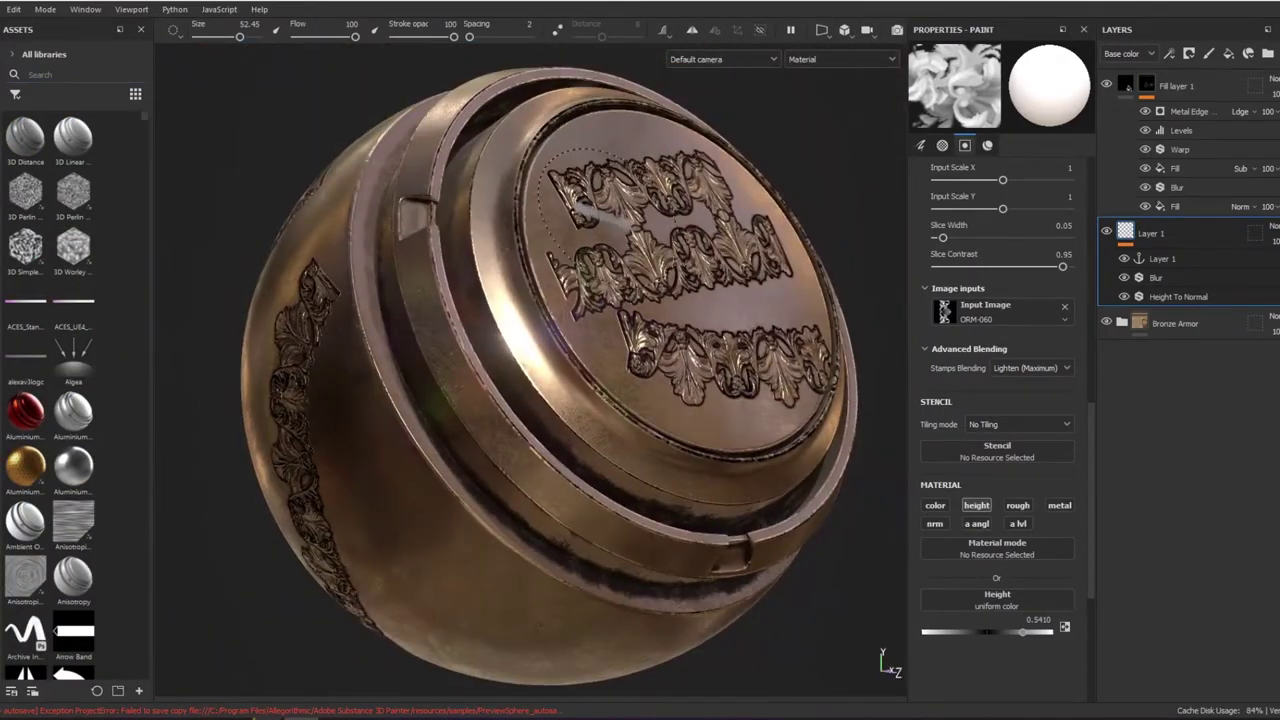
Undo the side ornament band and extra plate rows, then search assets for 'orna'.
key("alt+z")
key("alt+z")
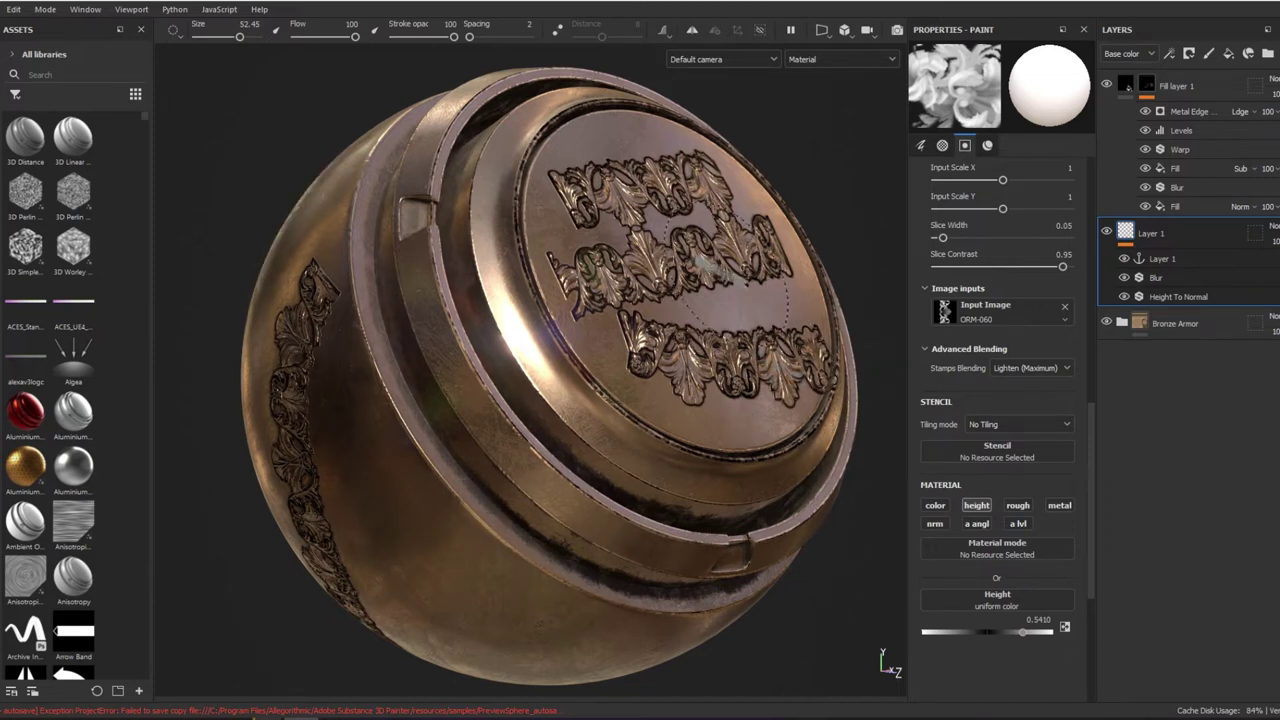
key("ctrl+z")
key("ctrl+z")
mouse_move(729, 301)
left_mouse_down("alt")
mouse_move(683, 245)
mouse_move(760, 200)
mouse_move(735, 231)
left_mouse_up("alt")
key("ctrl+z")
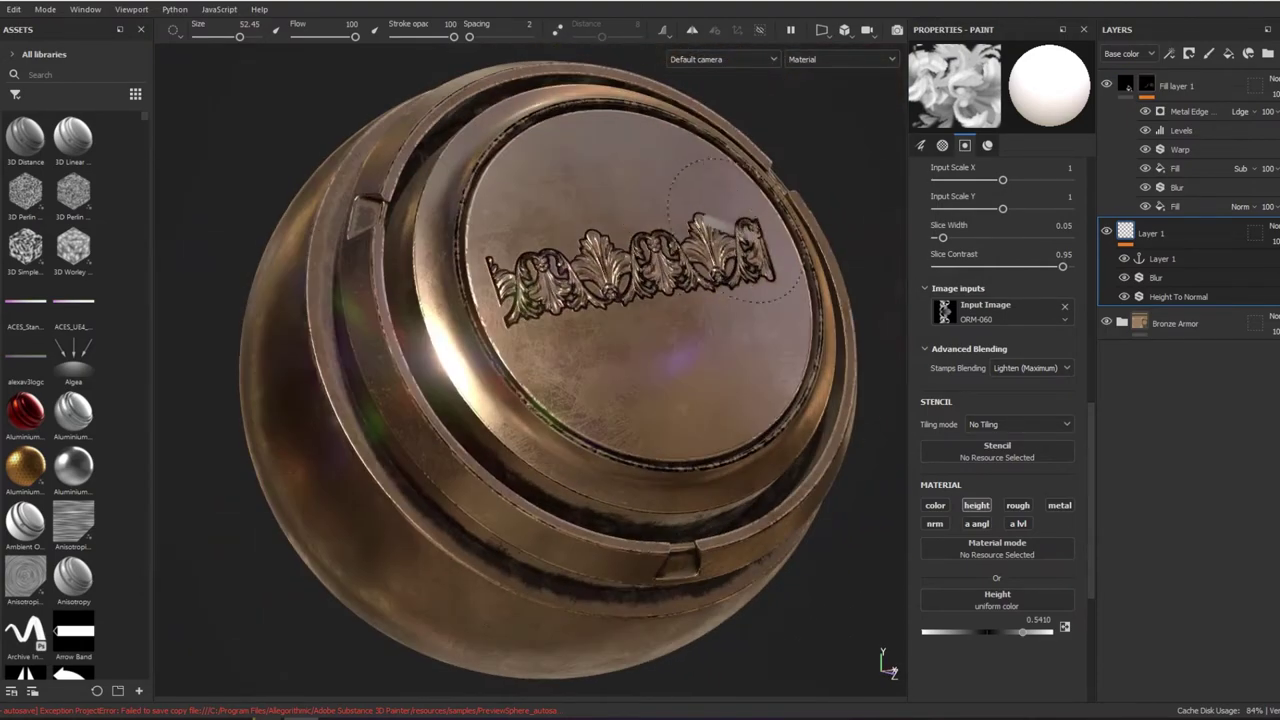
type("aorna")
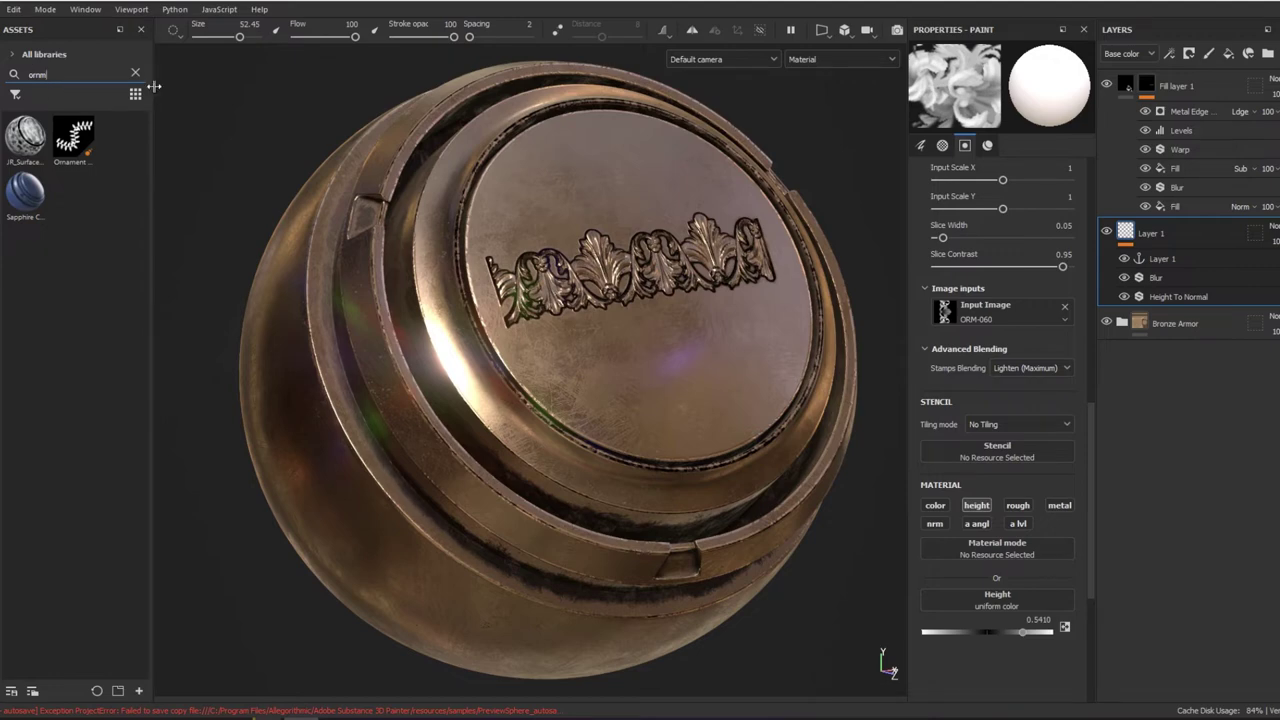
Set ORM-048 as the stamp's input image and test a strip across the lid, undoing the rim stroke.
left_click_drag(154, 87, 230, 87)
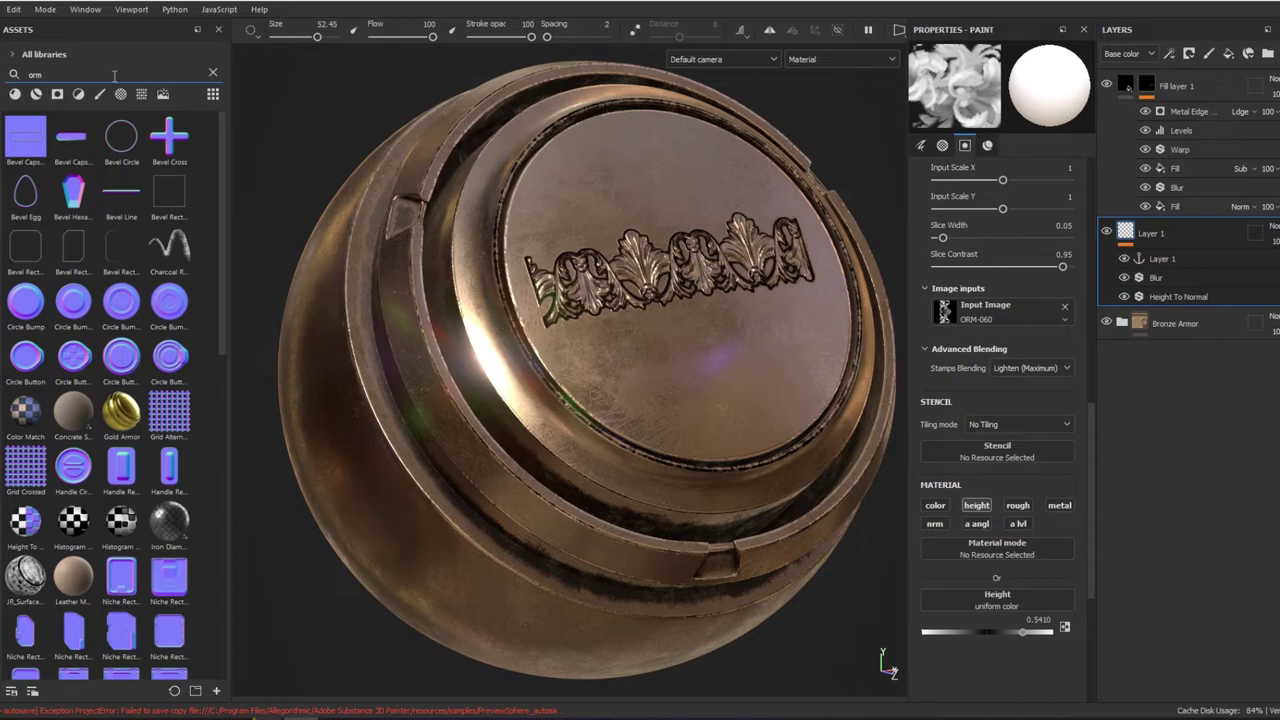
scroll(118, 330, "down", 5)
scroll(118, 330, "down", 5)
scroll(115, 365, "up", 3)
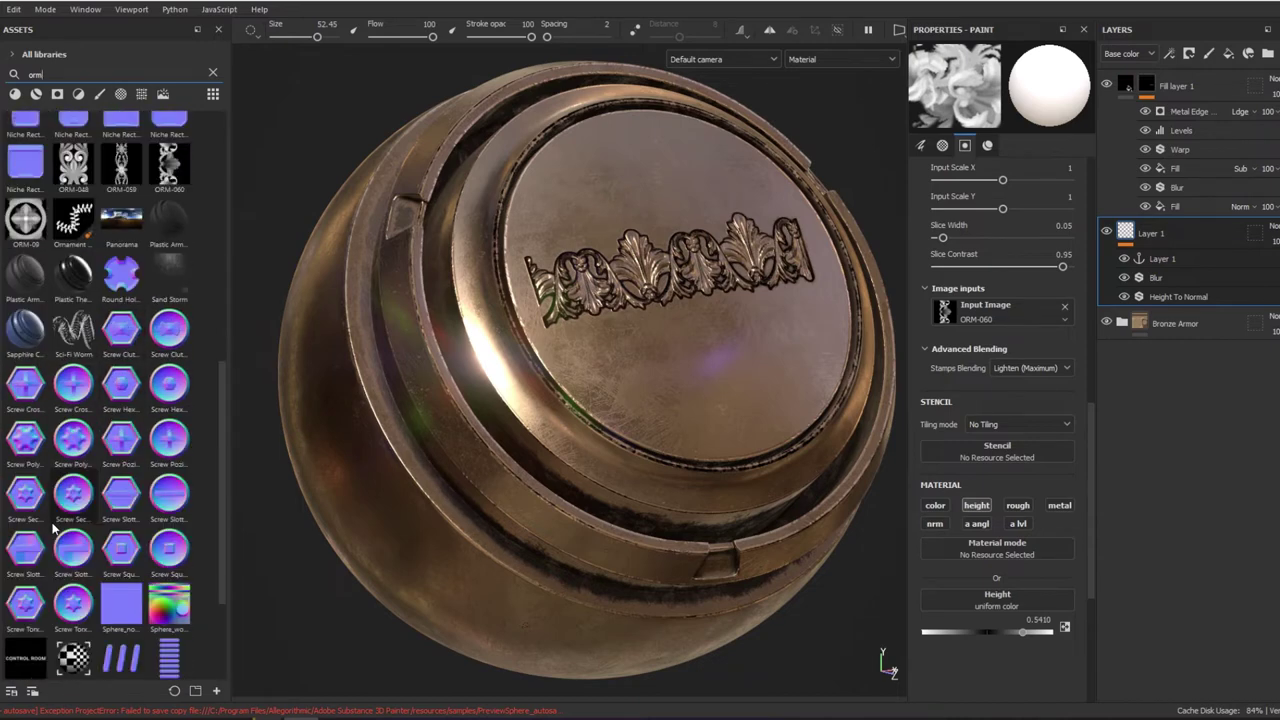
scroll(55, 537, "up", 3)
mouse_move(73, 508)
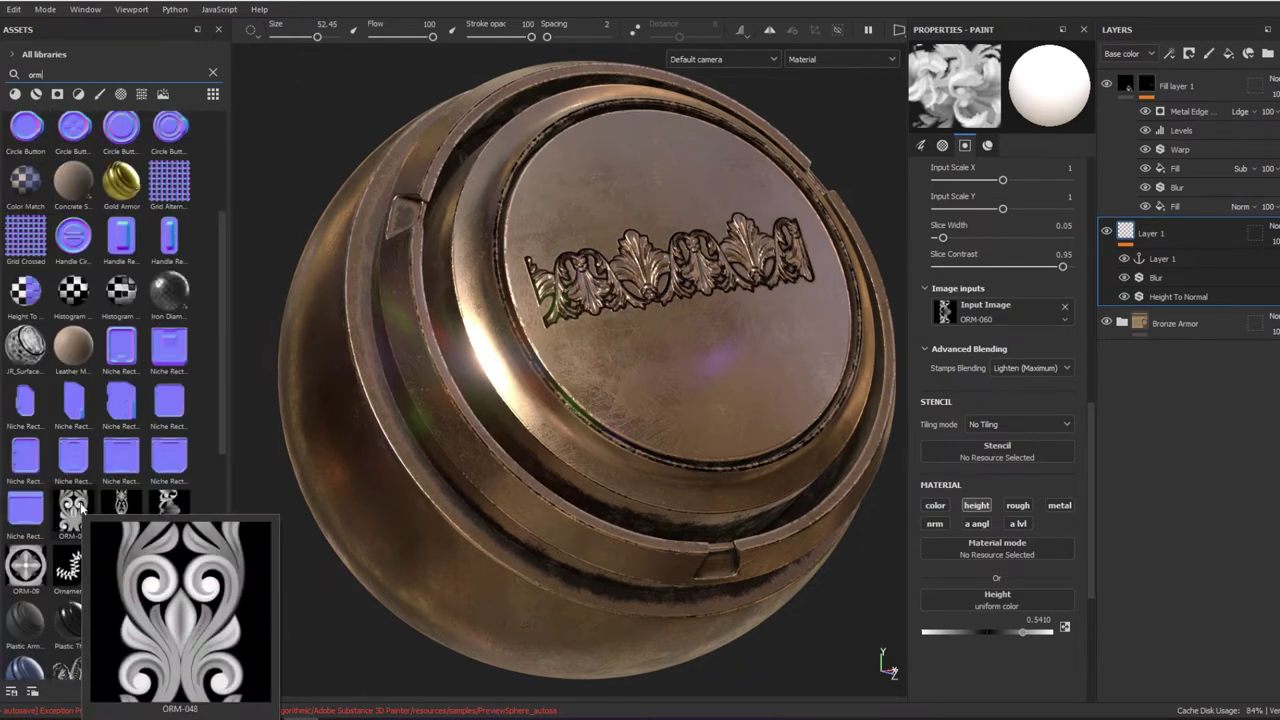
left_click_drag(80, 510, 945, 312)
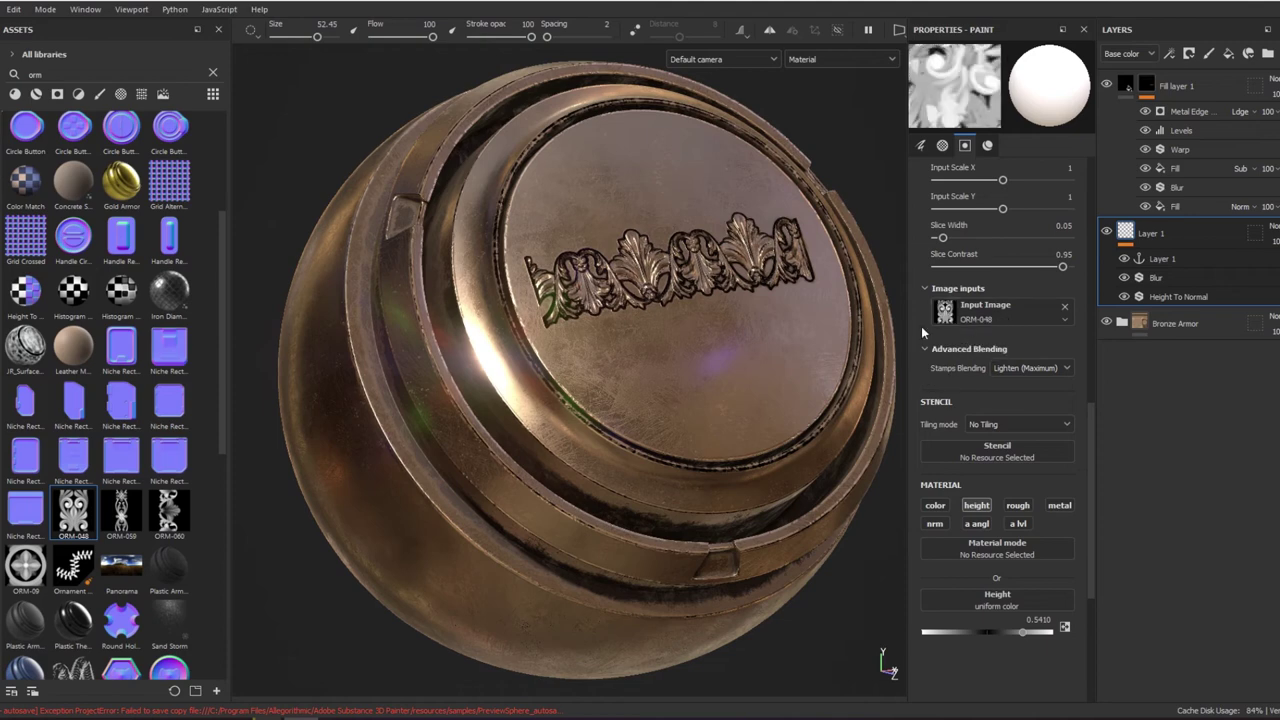
mouse_move(808, 228)
left_mouse_down("alt")
mouse_move(800, 300)
mouse_move(520, 375)
left_mouse_up("alt")
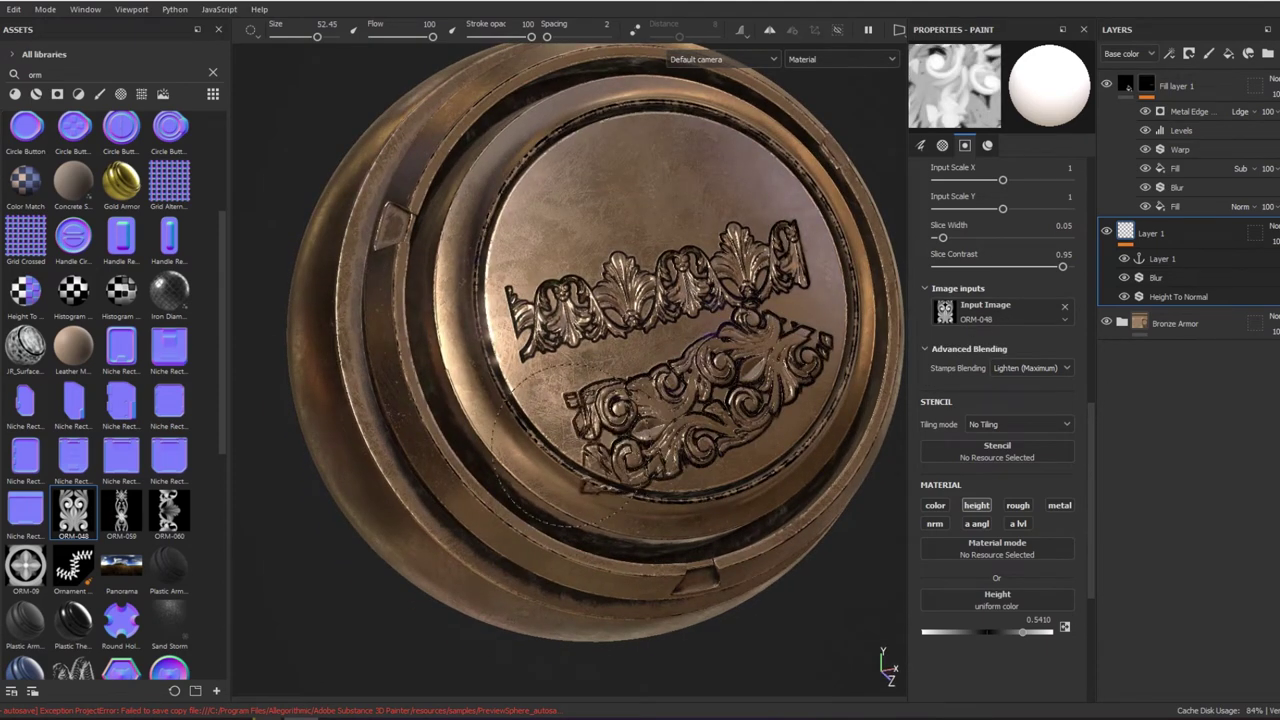
left_click_drag(495, 440, 450, 477)
key("ctrl+z")
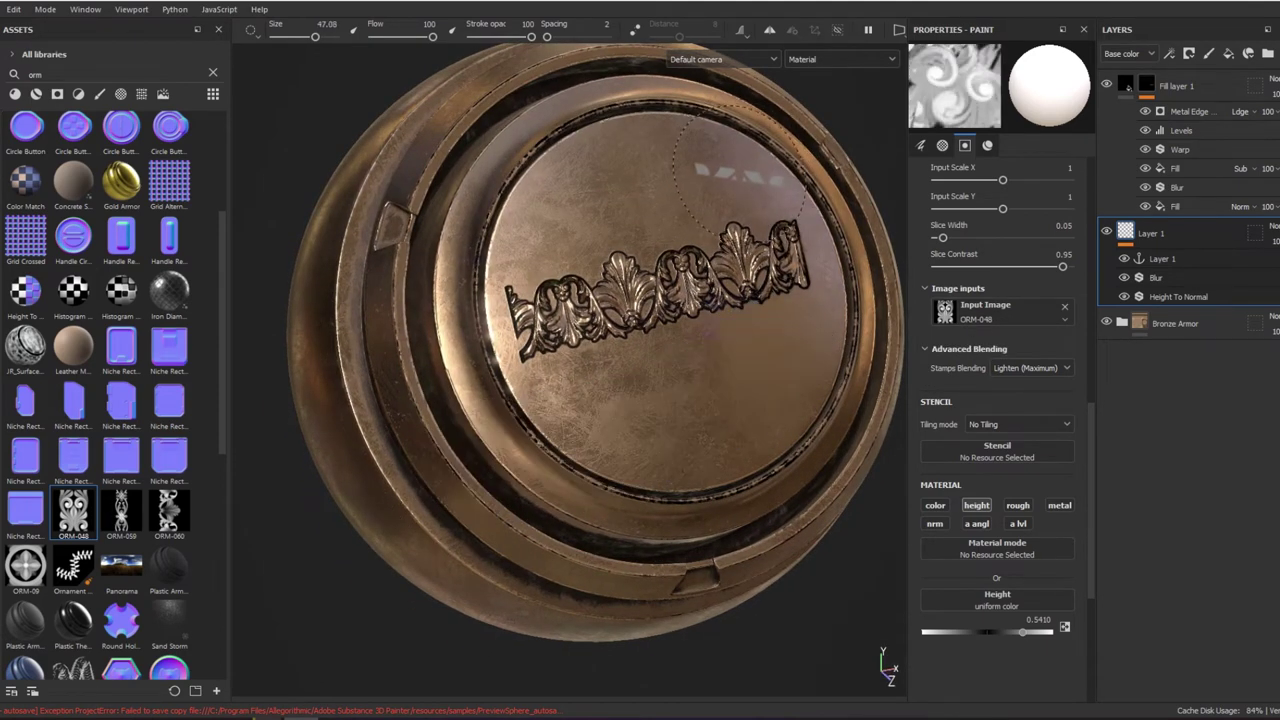
Shrink the brush to about 21 and paint a vertical ORM-048 strip down the sphere's side.
right_click_drag(745, 192, 738, 175, "ctrl")
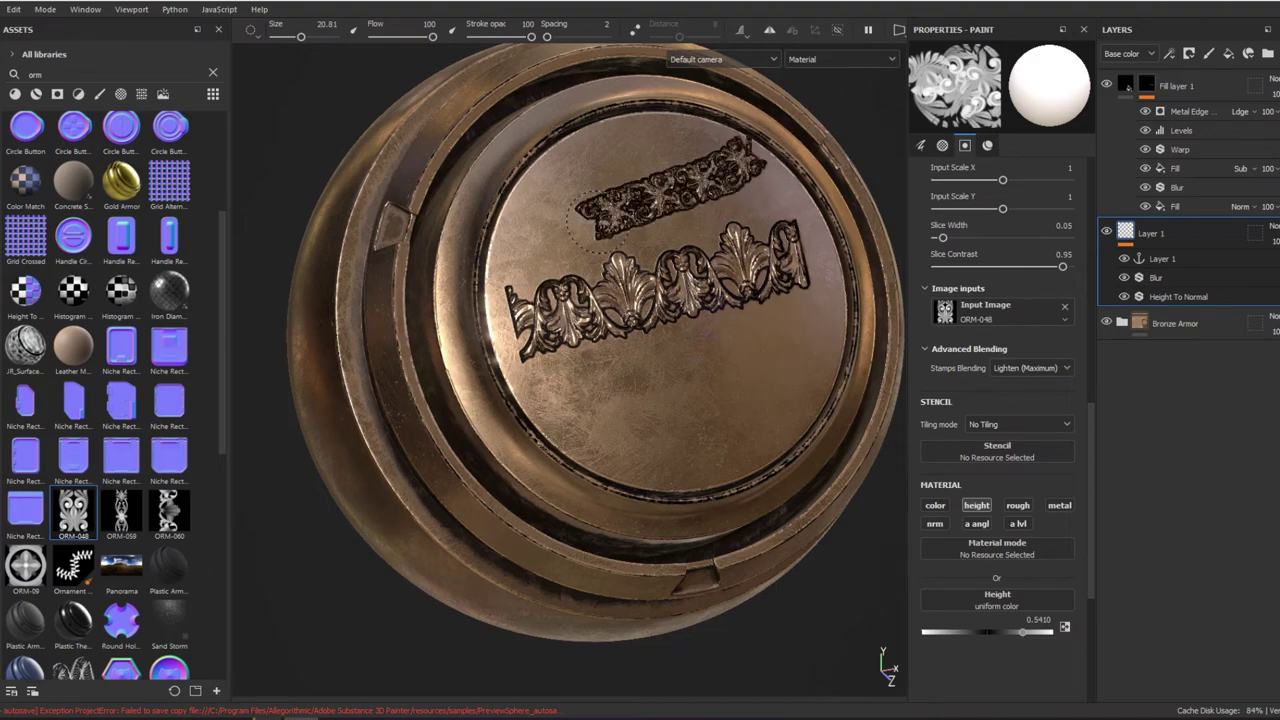
mouse_move(590, 220)
left_mouse_down("alt")
mouse_move(566, 193)
mouse_move(443, 200)
mouse_move(880, 157)
left_mouse_up("alt")
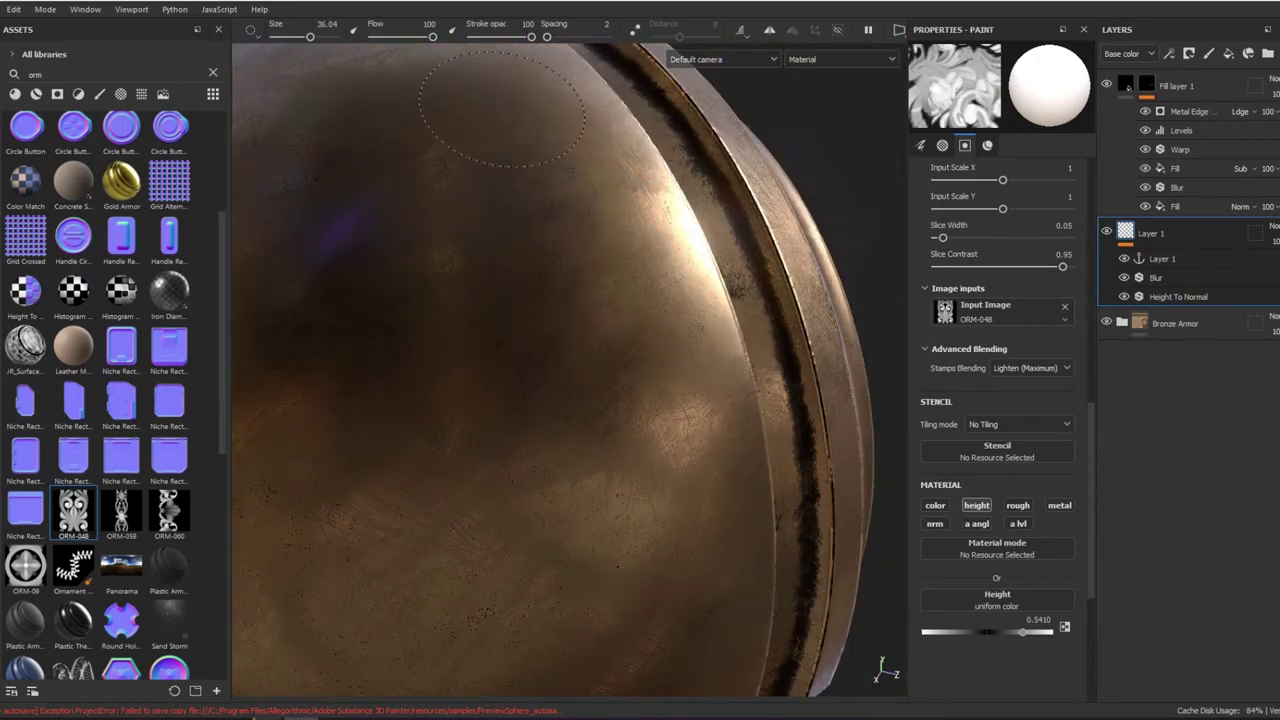
left_click_drag(480, 110, 540, 455)
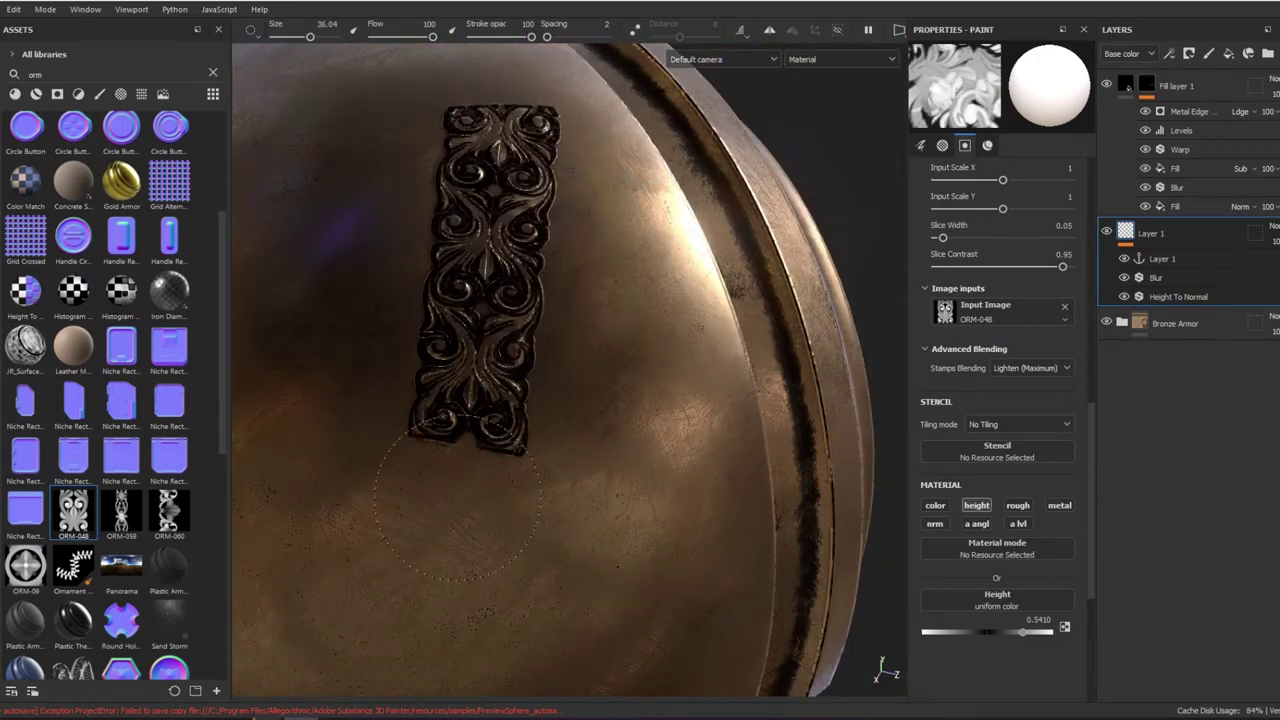
scroll(658, 335, "up", 2)
left_click_drag(658, 335, 652, 253, "alt")
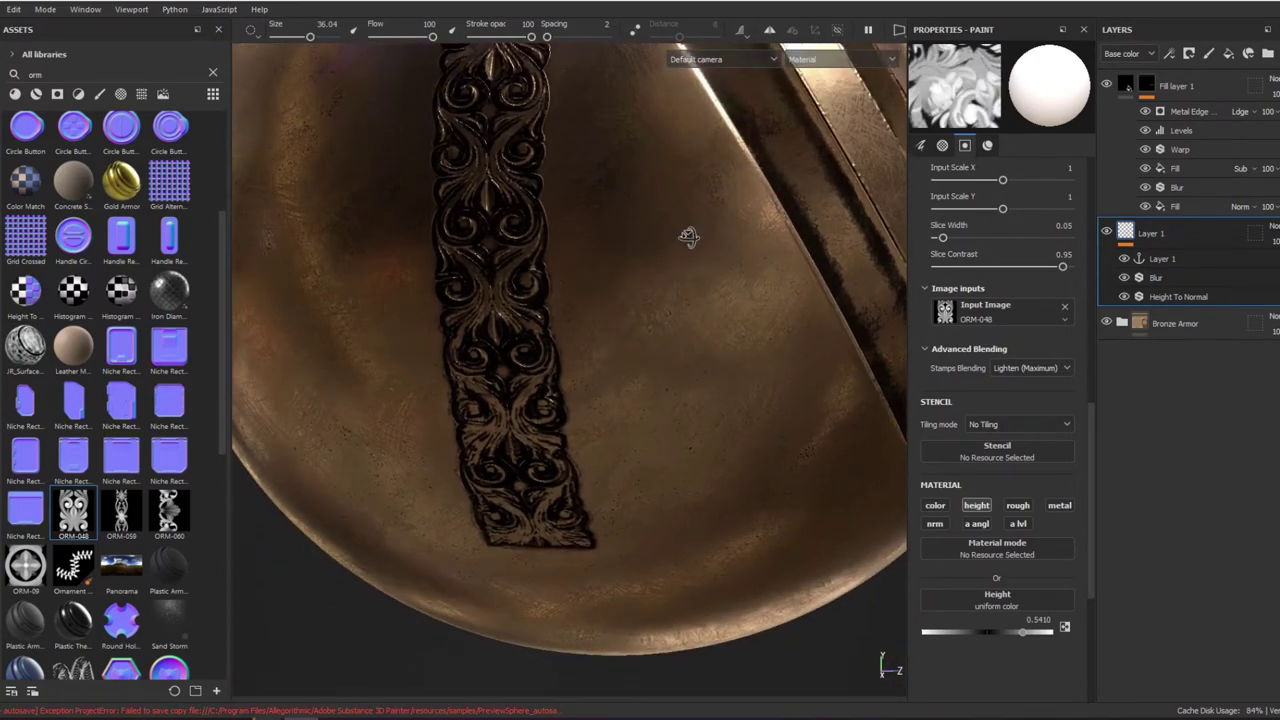
scroll(652, 253, "down", 3)
mouse_move(600, 243)
left_mouse_down("alt")
mouse_move(712, 240)
mouse_move(689, 283)
left_mouse_up("alt")
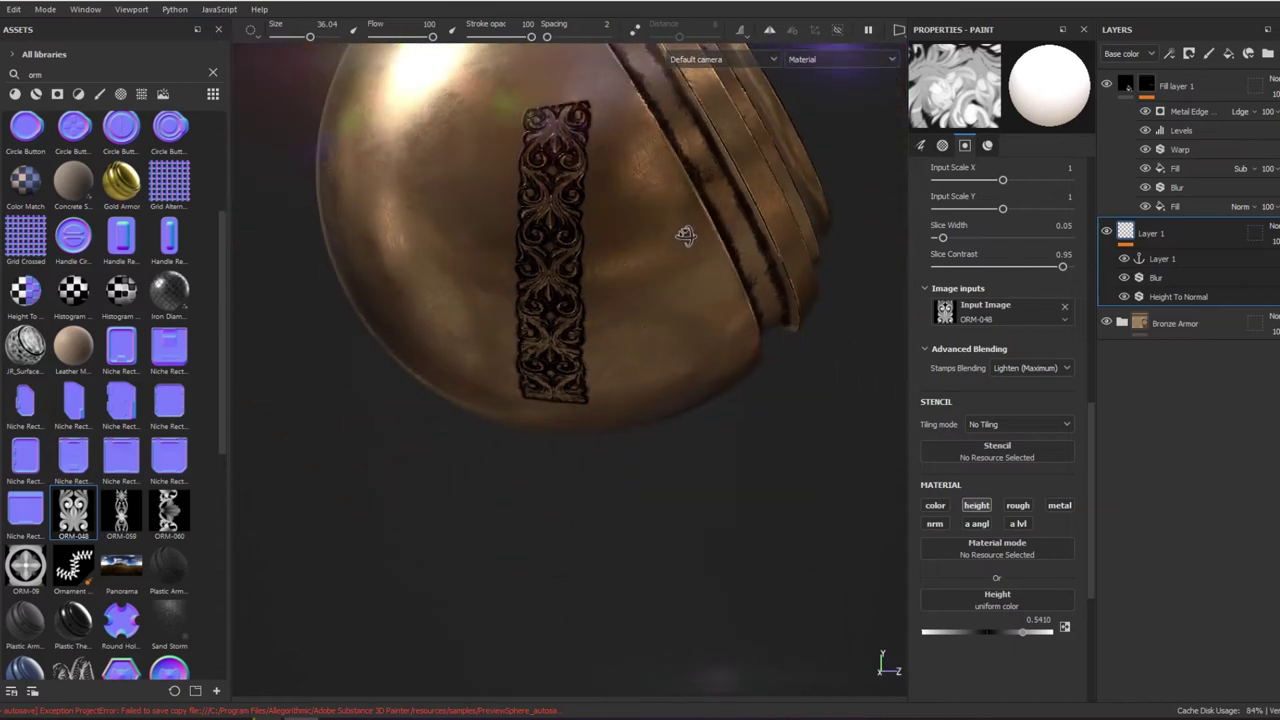
scroll(689, 283, "up", 2)
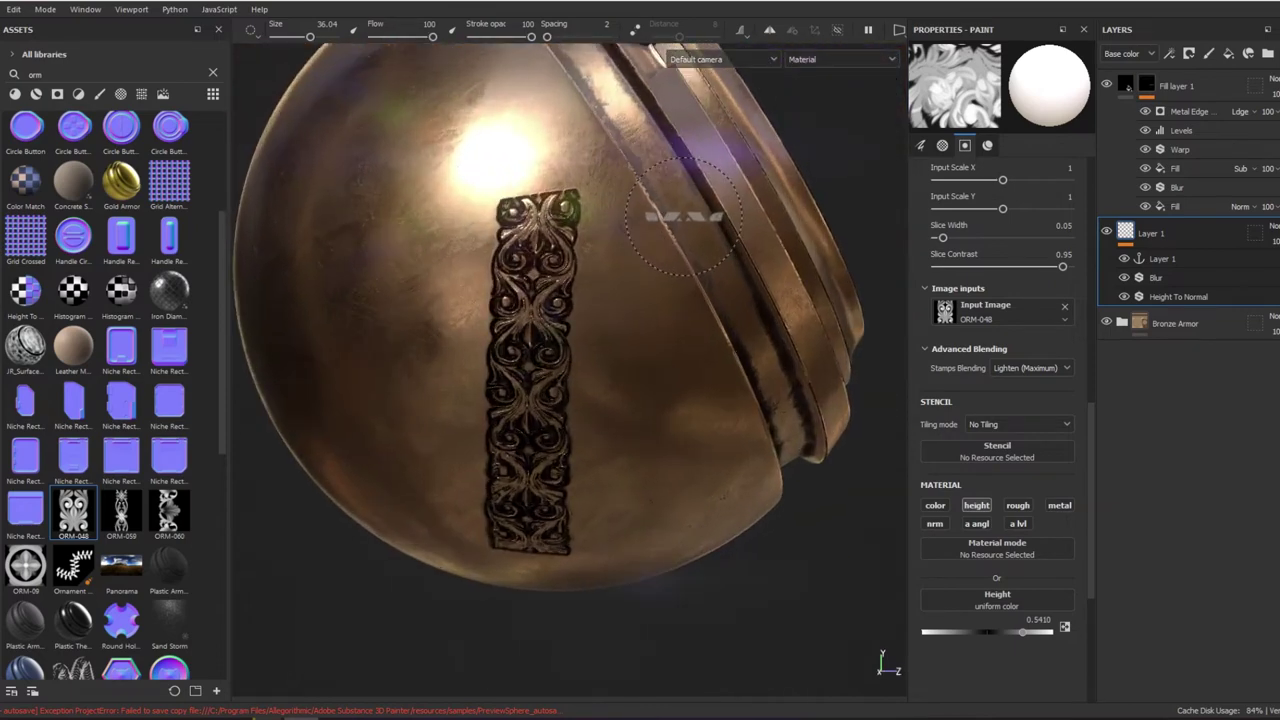
Return from the Height To Normal filter to Layer 1 and repaint the ornament strip down the sphere.
left_click(1179, 295)
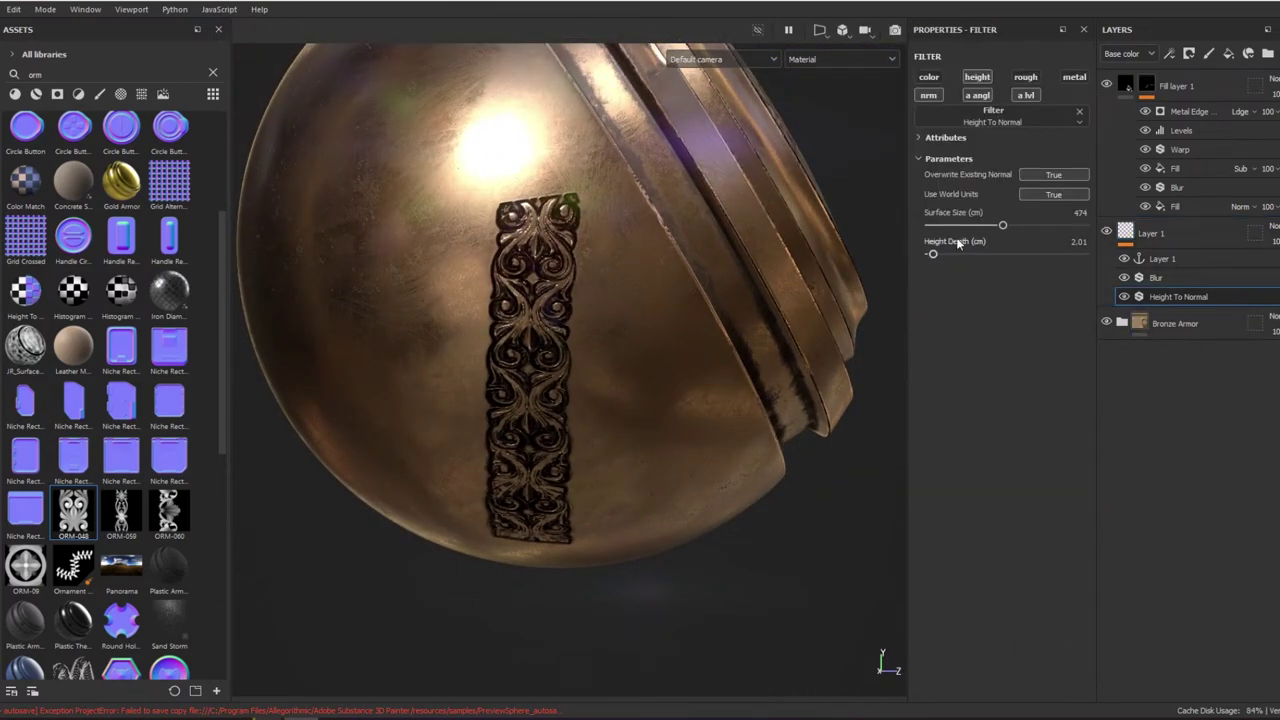
left_click(1150, 233)
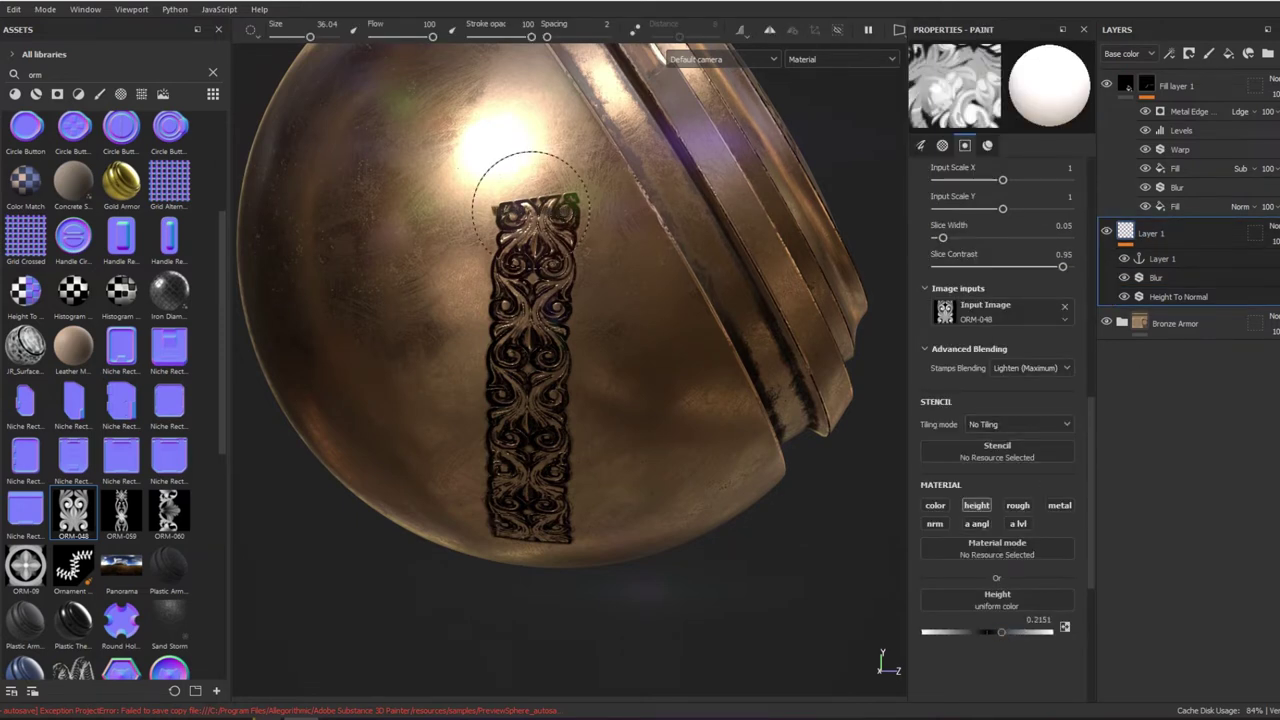
key("ctrl+z")
left_click_drag(531, 182, 535, 462)
mouse_move(628, 444)
left_mouse_down("alt")
mouse_move(686, 349)
mouse_move(714, 400)
mouse_move(560, 470)
left_mouse_up("alt")
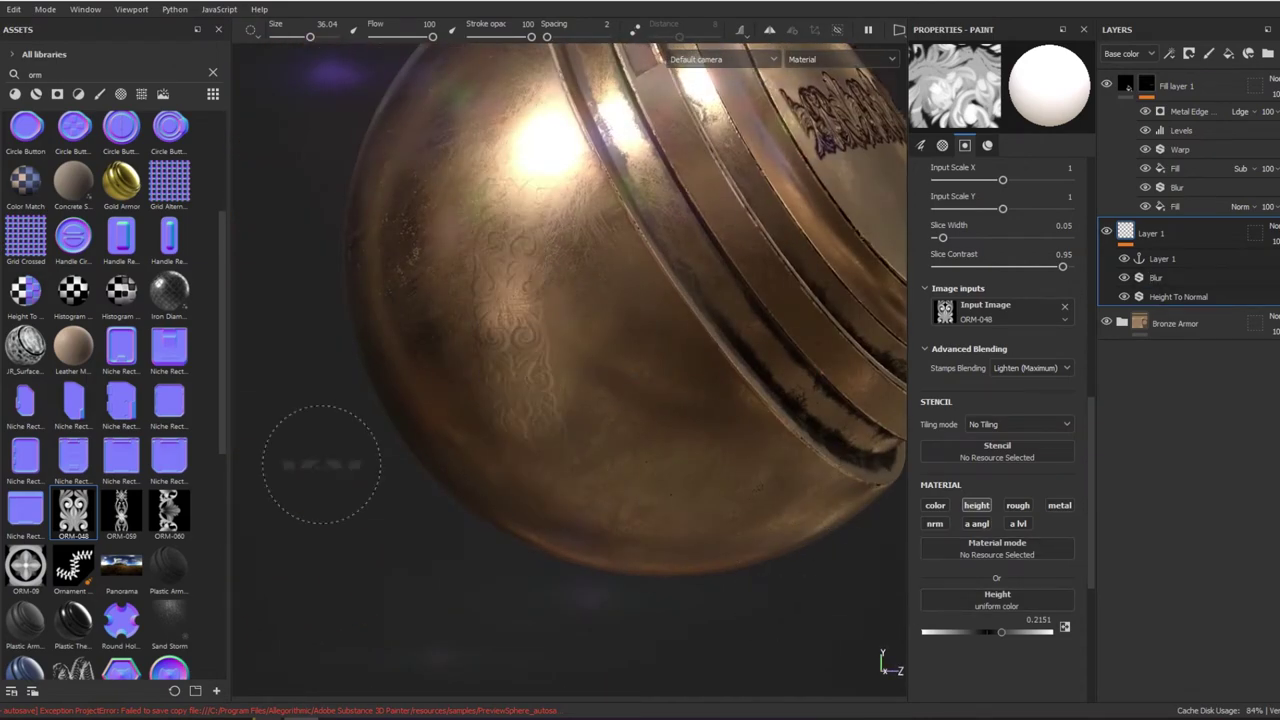
Set ORM-059 as the stamp's input image, paint a thin vertical stroke, and shrink the brush to about 25.
left_click_drag(121, 511, 1103, 338)
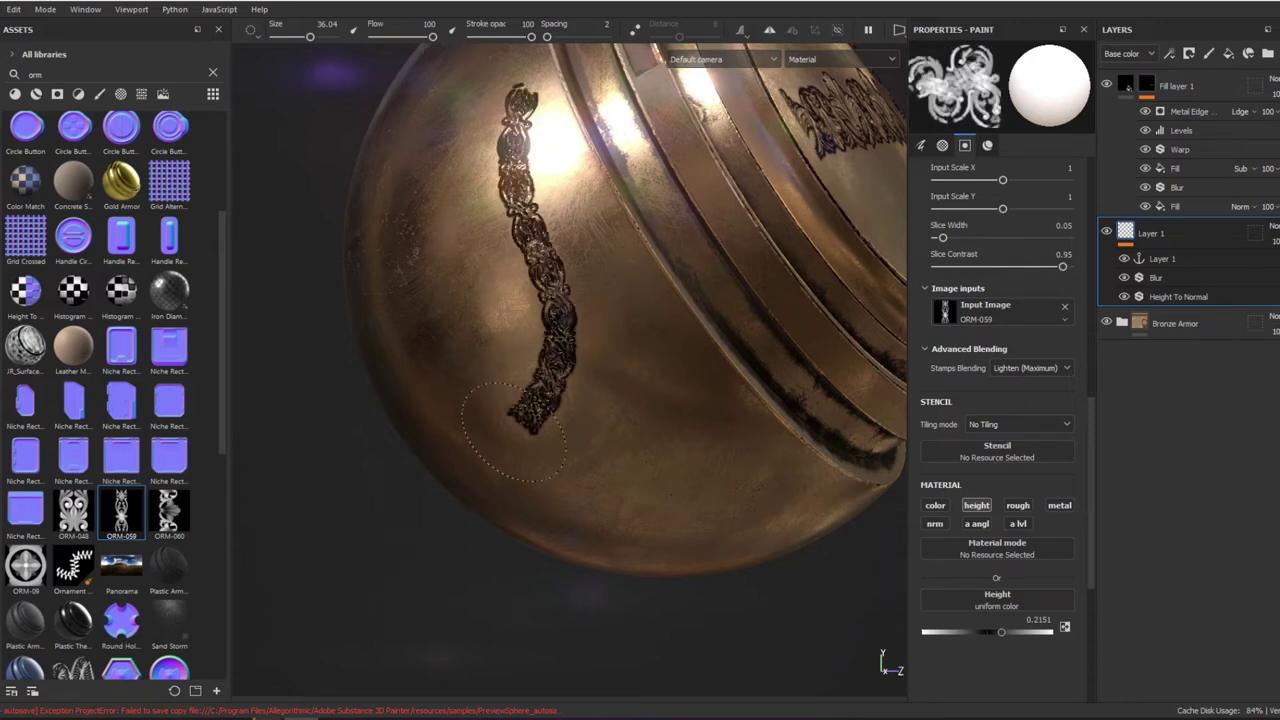
scroll(503, 440, "up", 5)
scroll(503, 440, "up", 2)
left_click_drag(478, 118, 515, 528)
right_click_drag(633, 383, 614, 383, "ctrl")
scroll(612, 380, "down", 5)
Enlarge the brush to about 96 and stamp a large ORM-059 ornament across the upper disc.
mouse_move(612, 380)
left_mouse_down("alt")
mouse_move(606, 243)
mouse_move(825, 231)
left_mouse_up("alt")
scroll(606, 243, "up", 3)
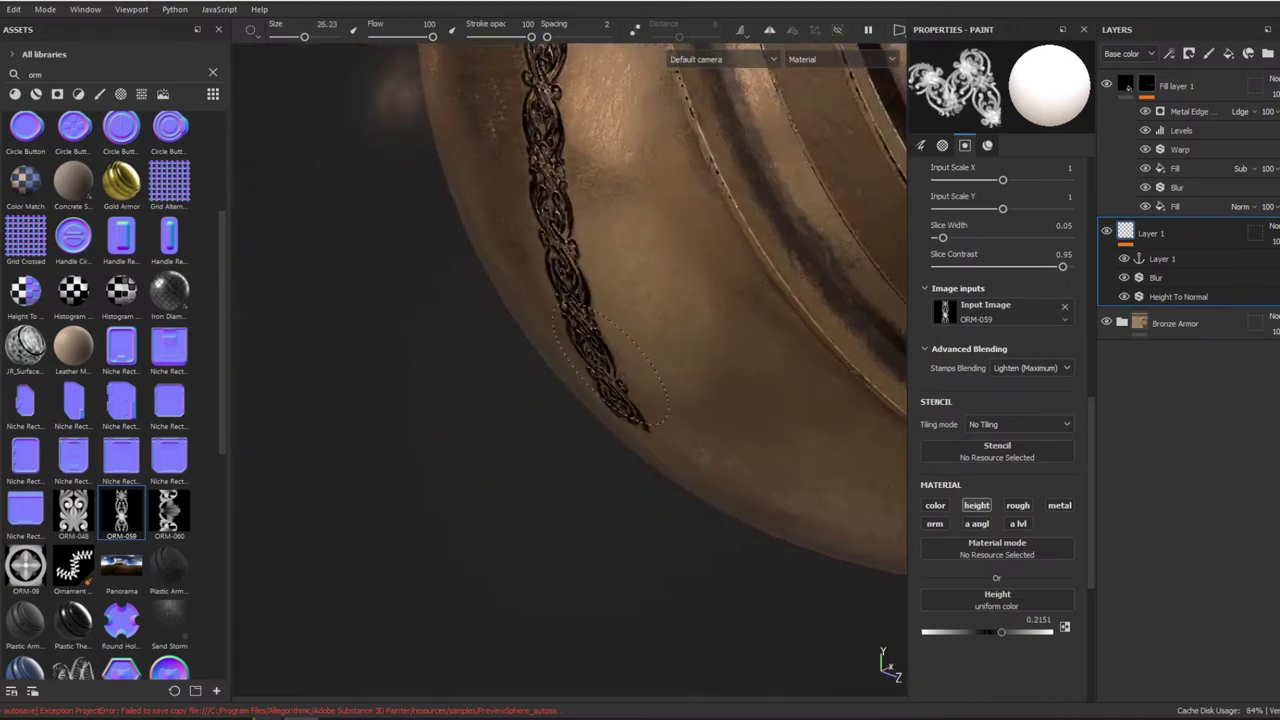
scroll(860, 230, "up", 3)
right_click_drag(600, 235, 510, 235, "ctrl")
left_click_drag(510, 237, 795, 250)
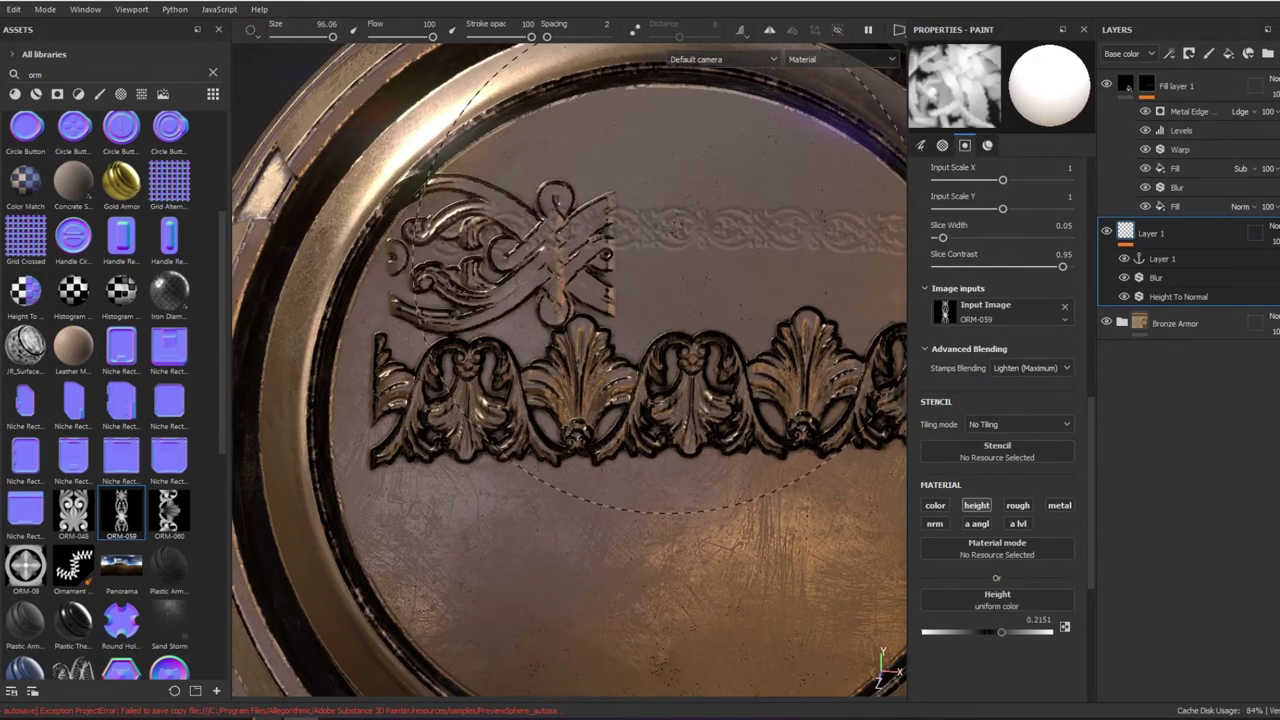
Replace the large stamp with an interlaced ornament band above the leaf row.
key("ctrl+z")
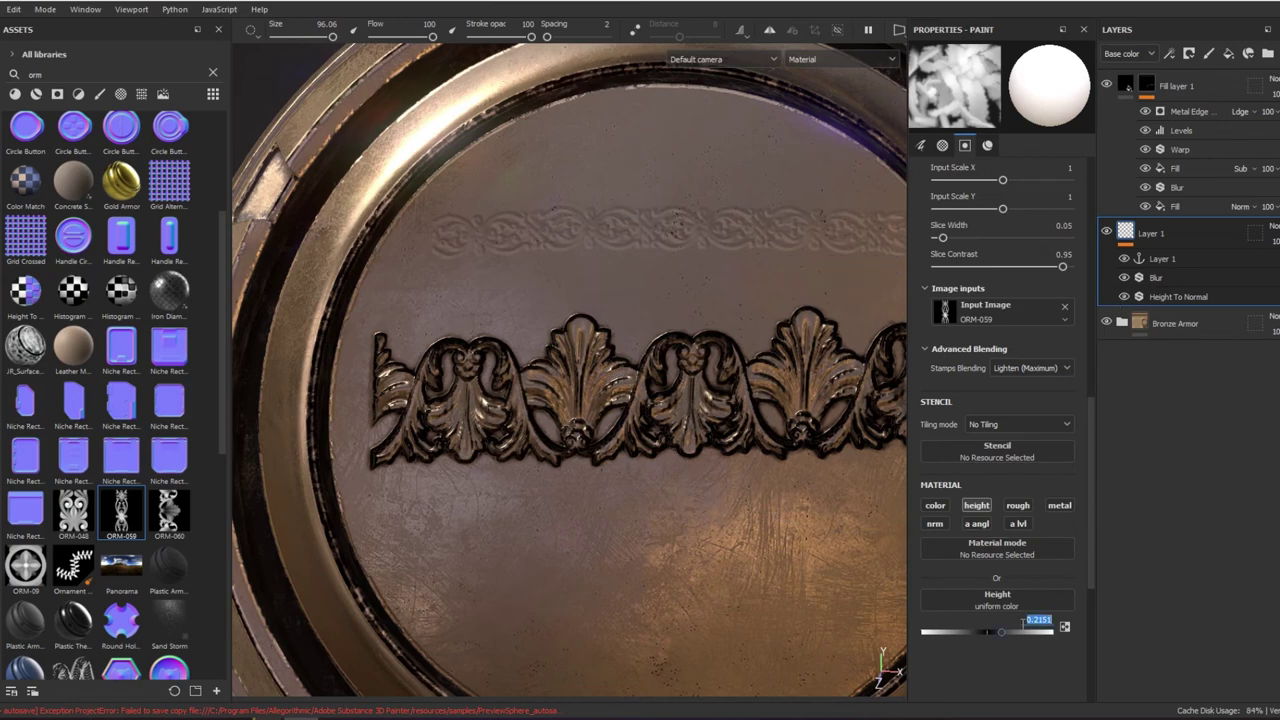
scroll(640, 300, "down", 2)
left_click_drag(380, 250, 730, 260)
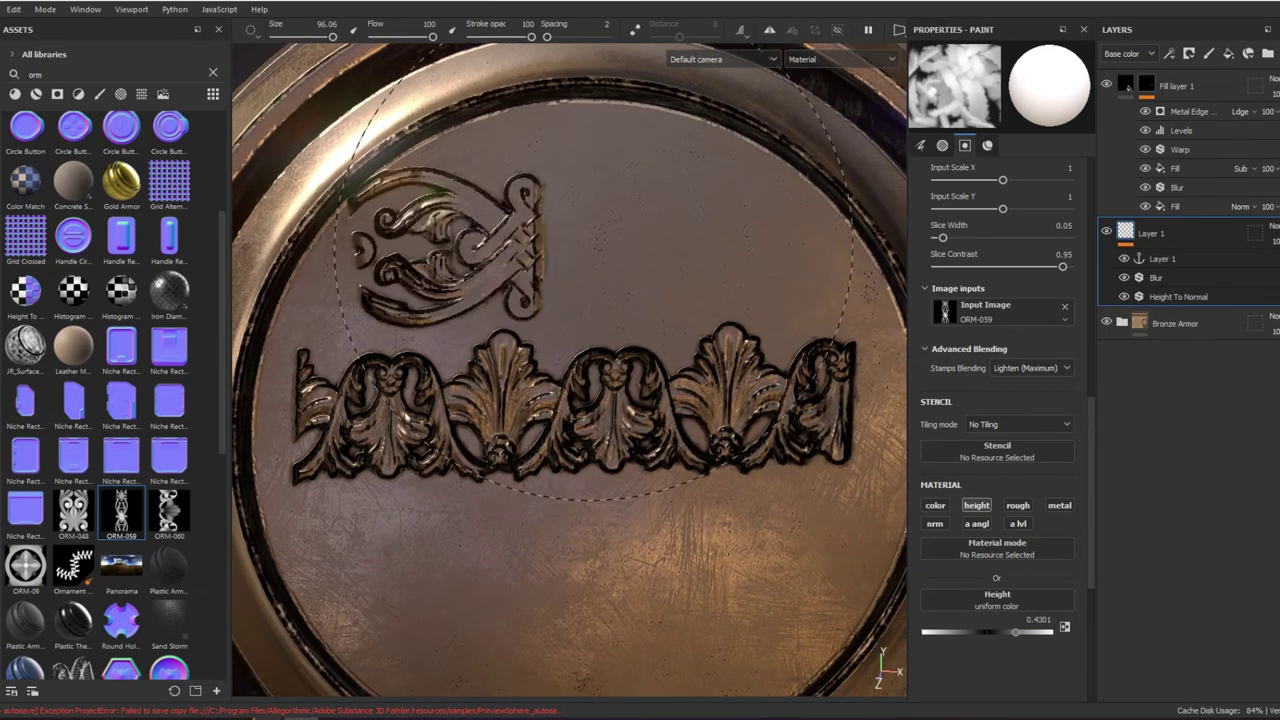
middle_click_drag(710, 270, 580, 360)
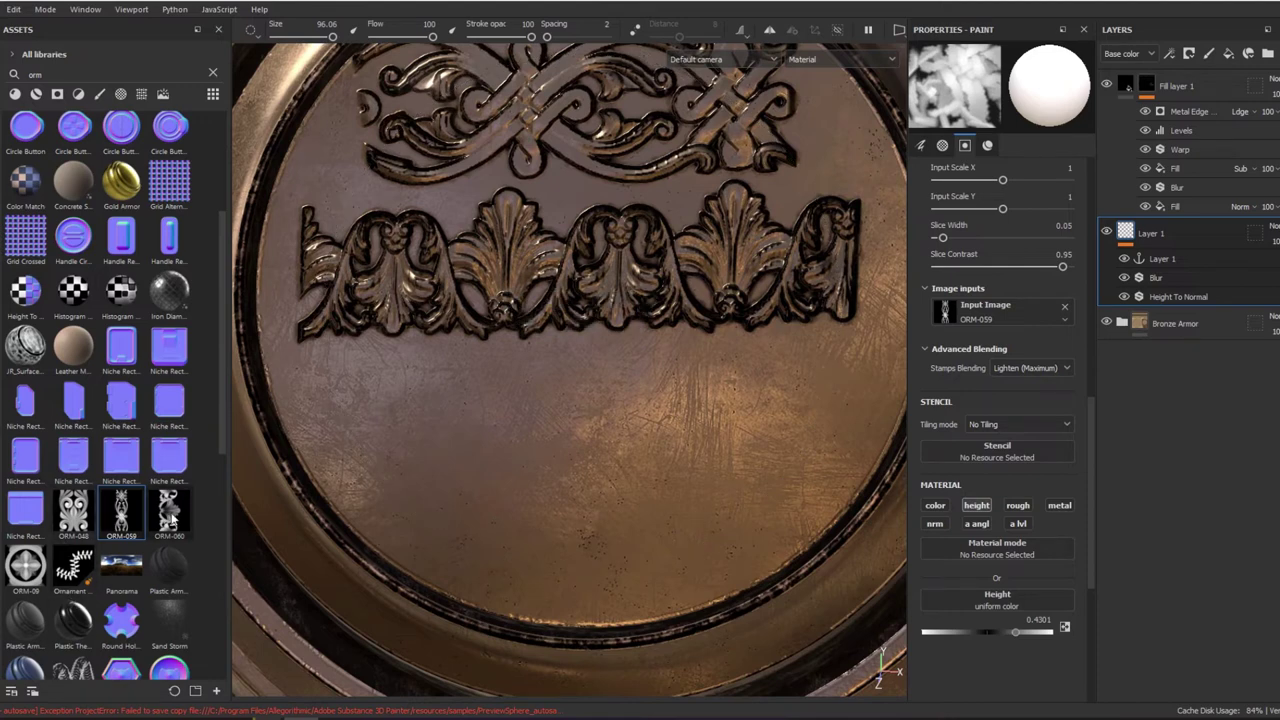
mouse_move(121, 512)
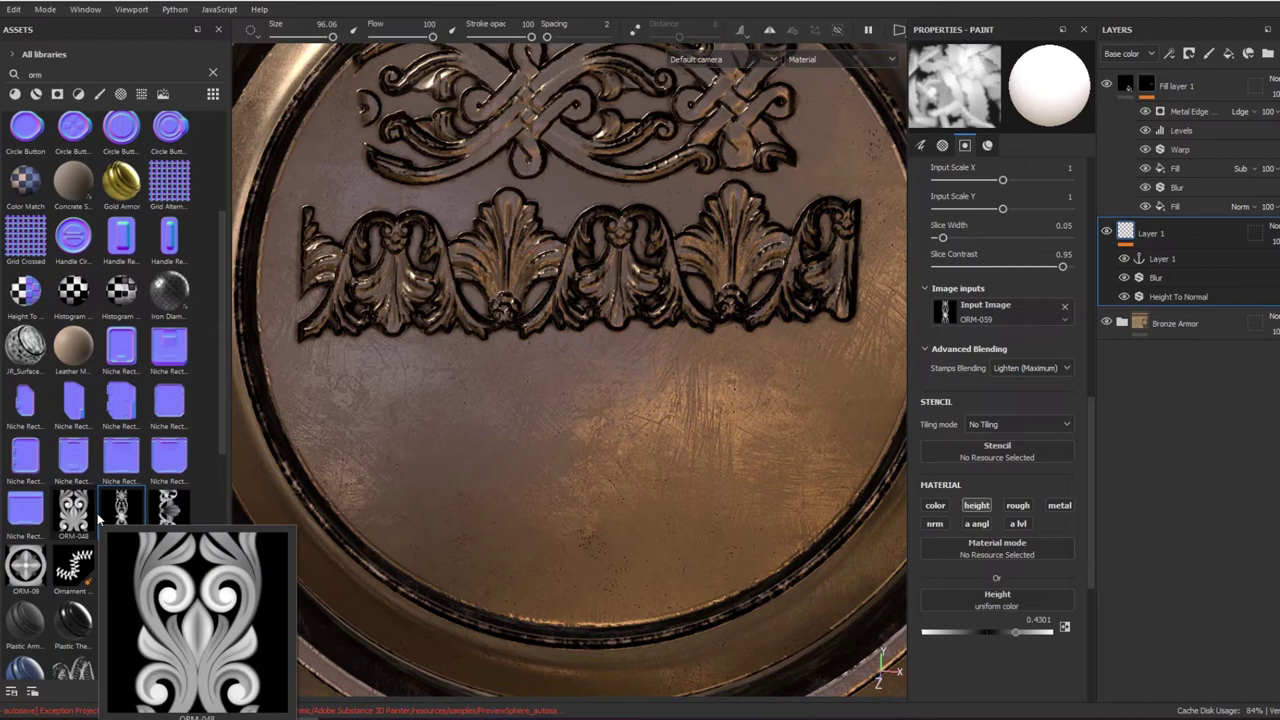
Switch the stamp image back to ORM-048 and shrink the brush to about 40.
left_click_drag(98, 517, 1108, 456)
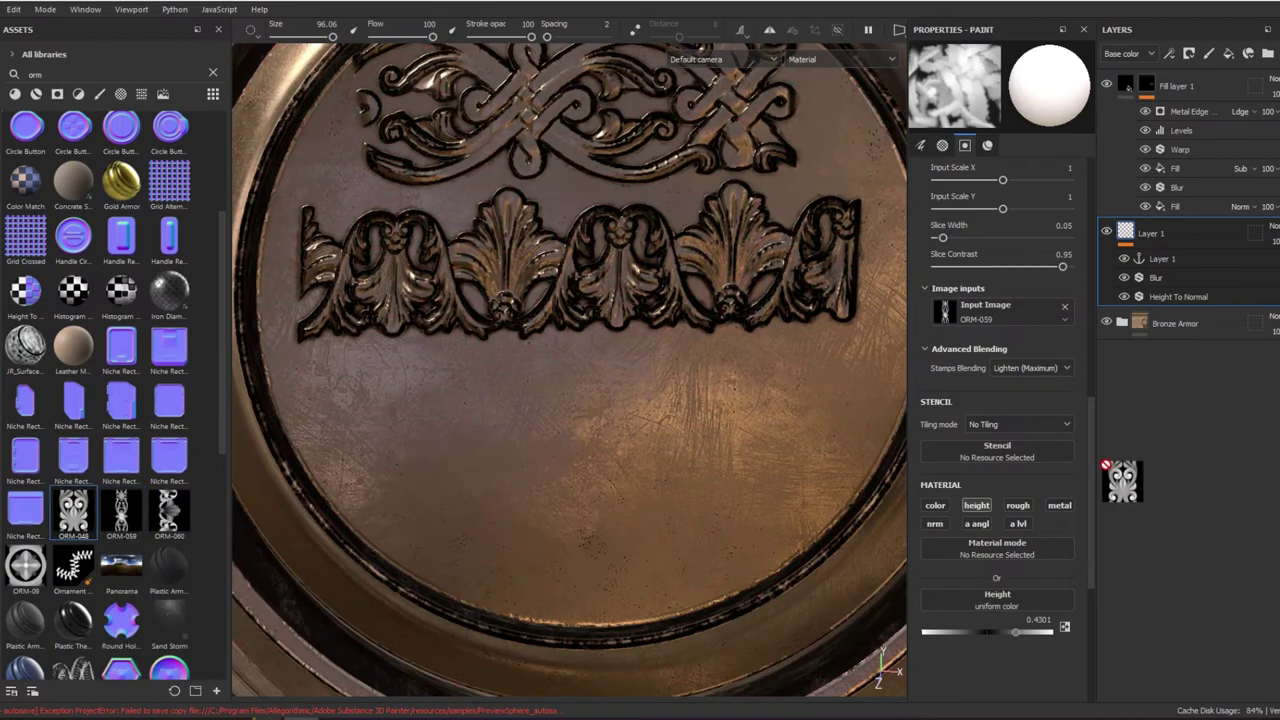
left_click_drag(1018, 316, 1000, 312)
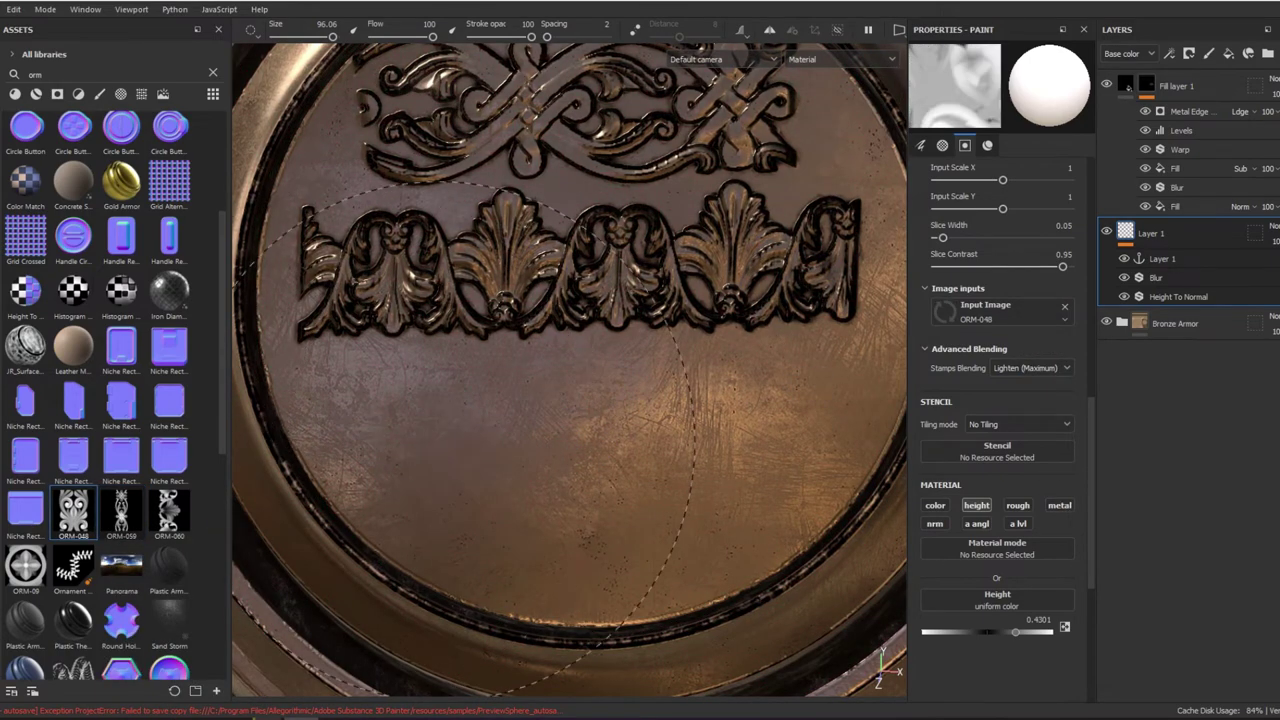
right_click_drag(610, 450, 260, 450, "ctrl")
right_click_drag(620, 440, 310, 460, "ctrl")
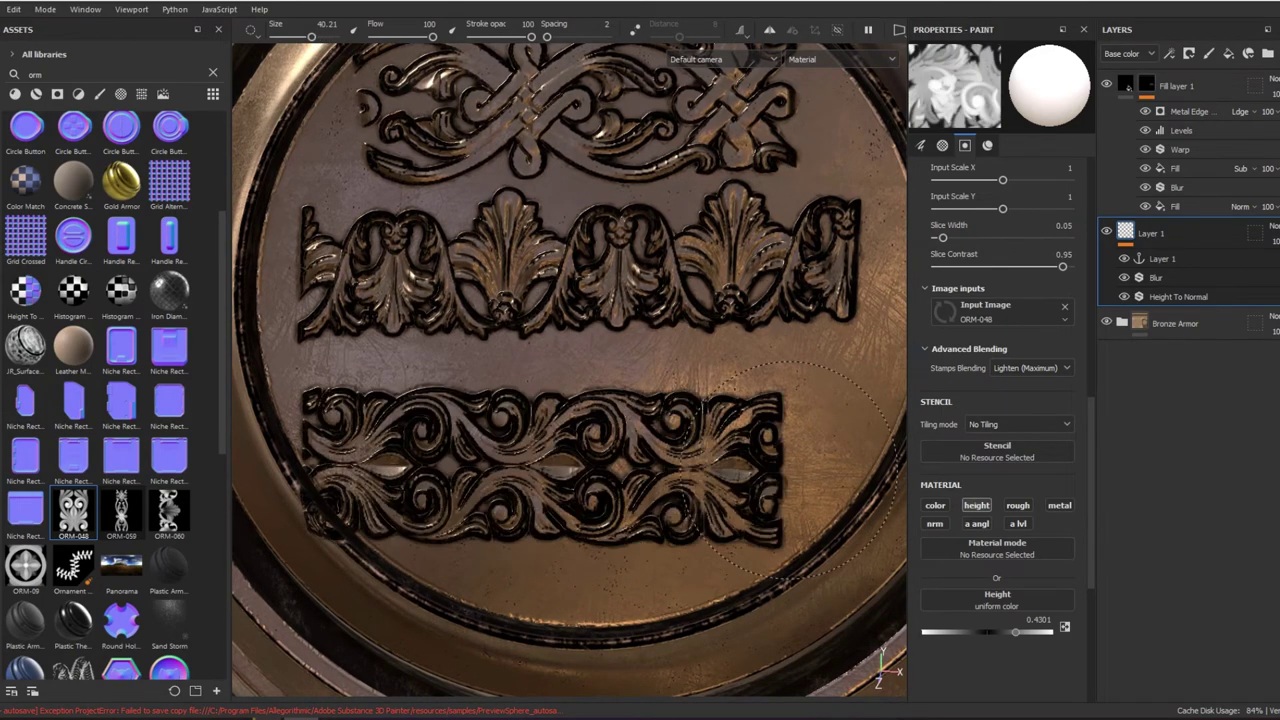
Stamp the ORM-048 scrollwork row below the leaf band, redoing it shifted further left.
left_click_drag(437, 455, 870, 455)
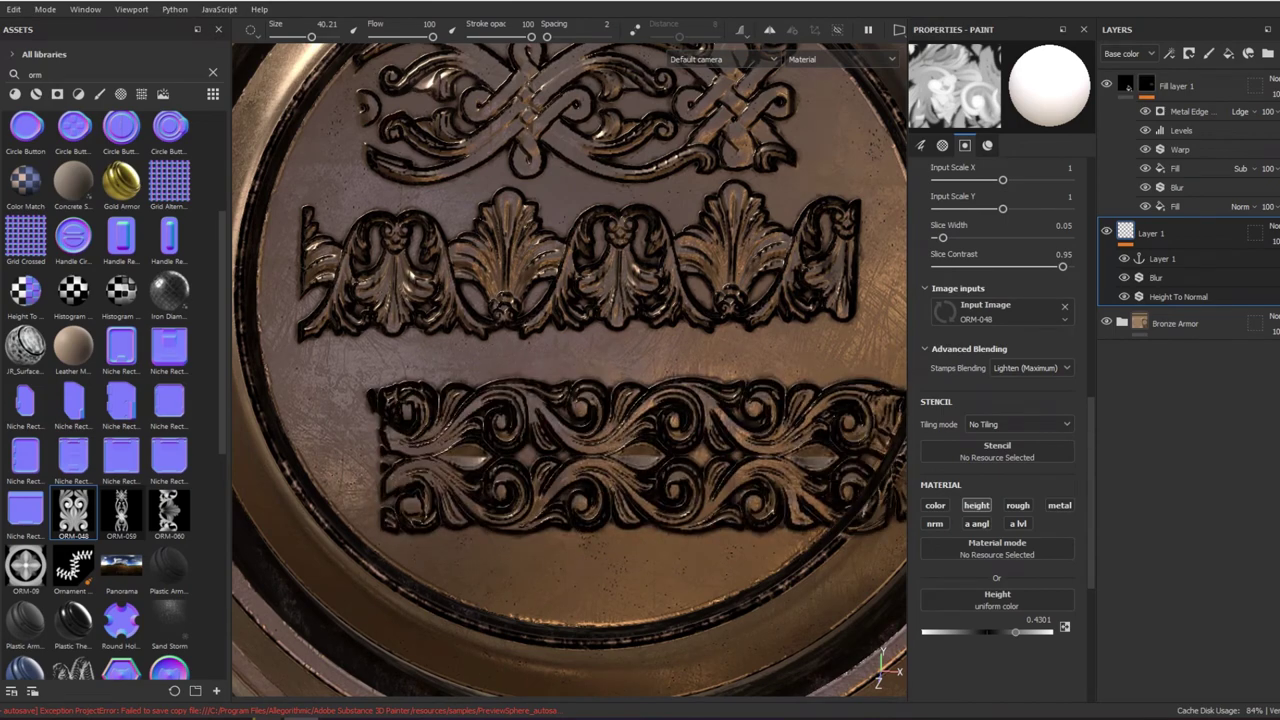
key("ctrl+z")
left_click_drag(300, 445, 819, 436)
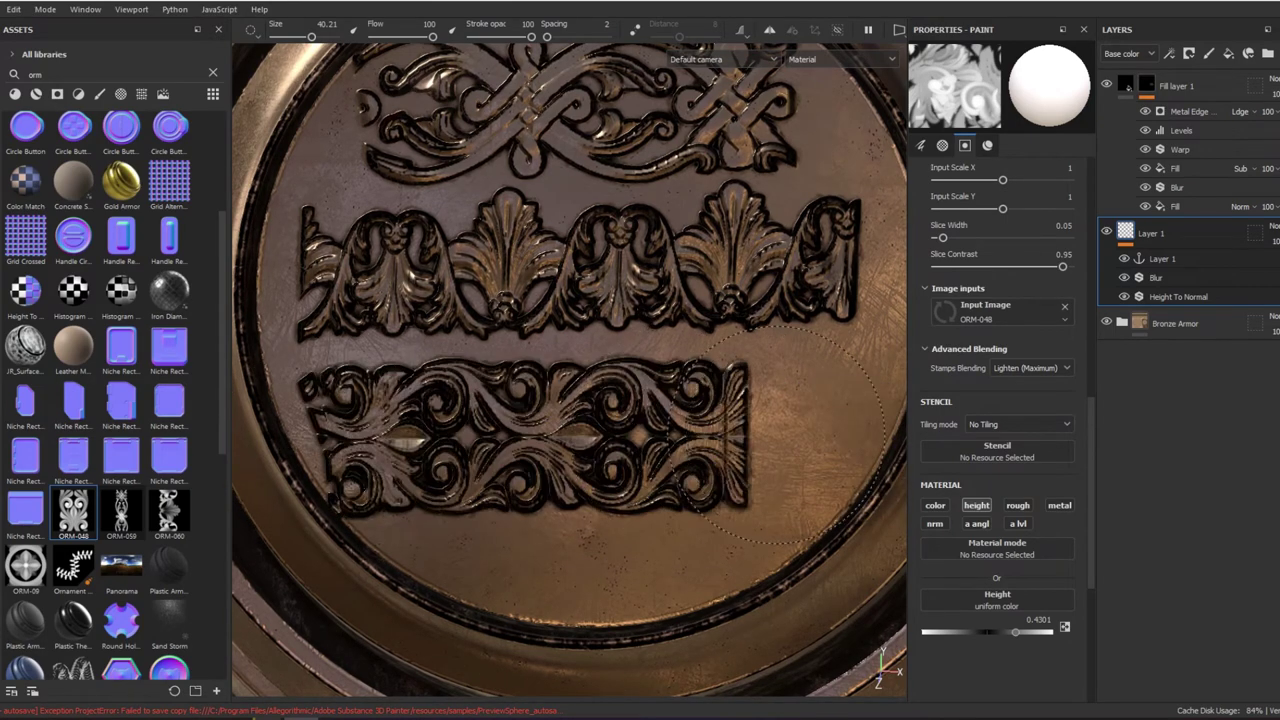
scroll(820, 430, "down", 2)
Orbit, zoom and relight the view to review the three embossed ornament rows on the plate.
mouse_move(820, 430)
left_mouse_down("alt")
mouse_move(738, 352)
mouse_move(650, 345)
left_mouse_up("alt")
scroll(738, 352, "down", 3)
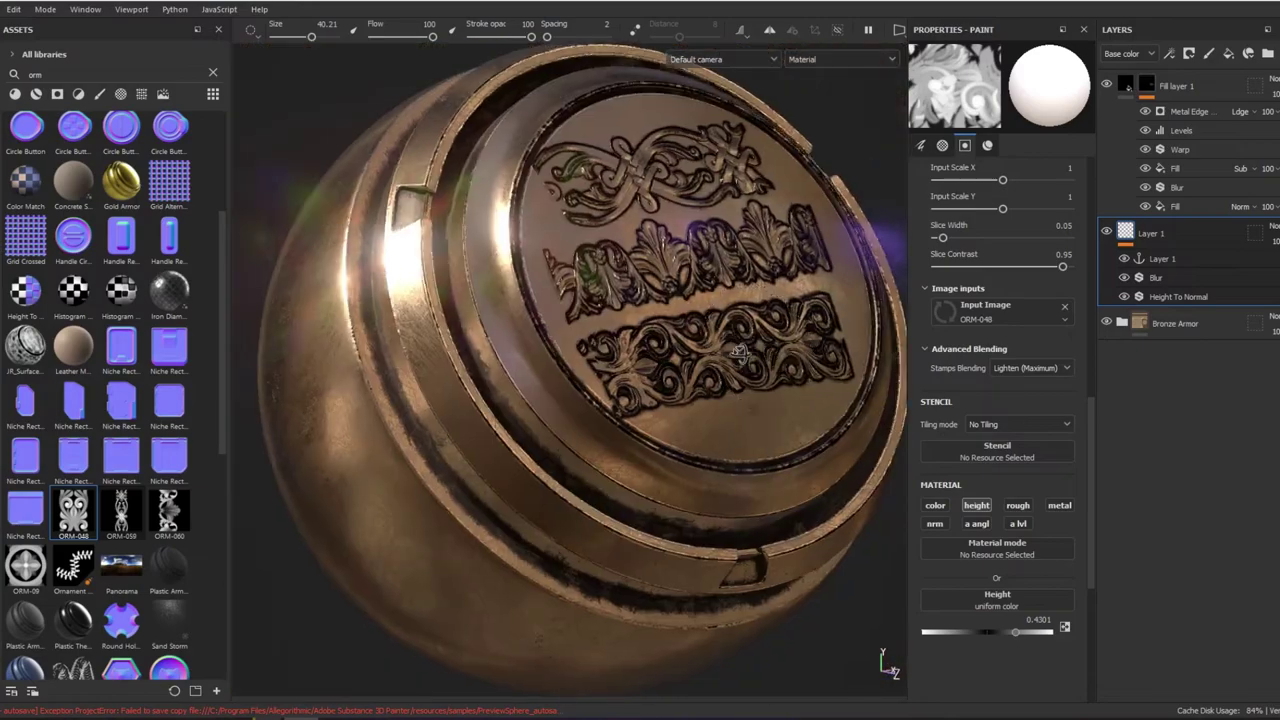
right_click_drag(650, 345, 680, 345, "shift")
mouse_move(680, 345)
left_mouse_down("alt")
mouse_move(560, 330)
mouse_move(640, 345)
left_mouse_up("alt")
scroll(570, 340, "up", 3)
scroll(600, 340, "down", 2)
right_click_drag(640, 345, 700, 350, "shift")
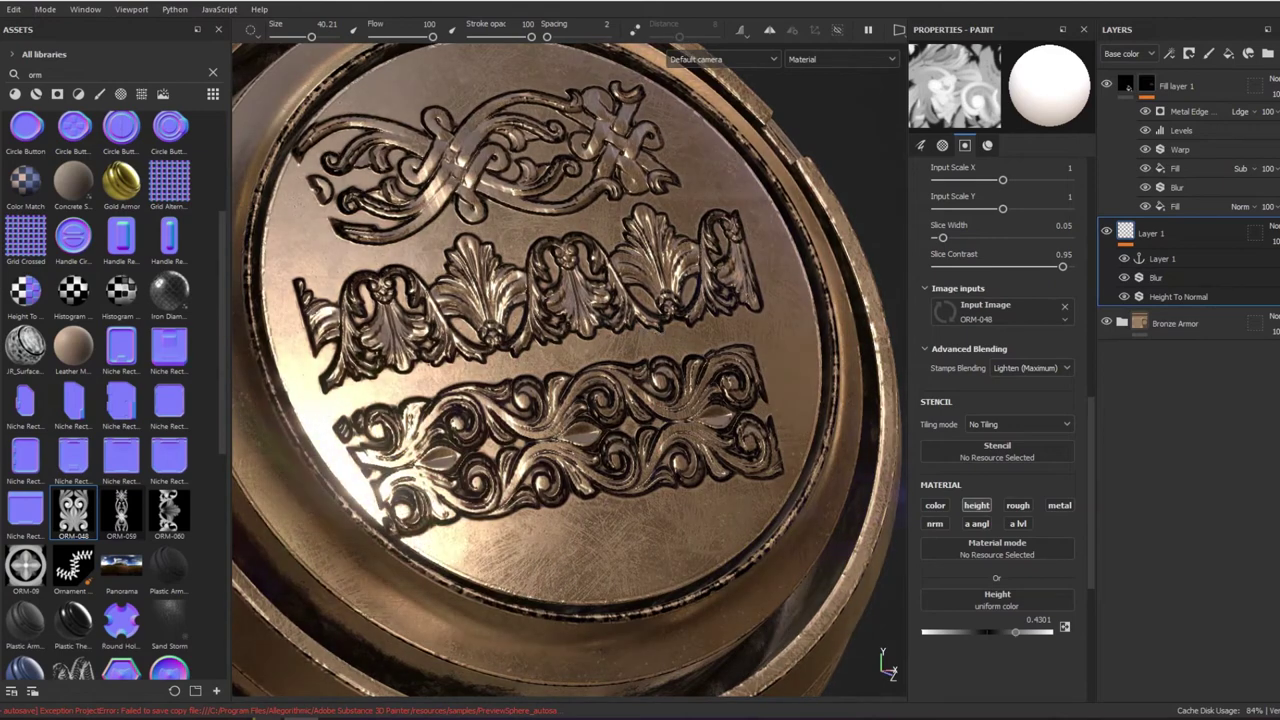
middle_click_drag(704, 351, 644, 347, "alt")
right_click_drag(644, 347, 620, 347, "shift")
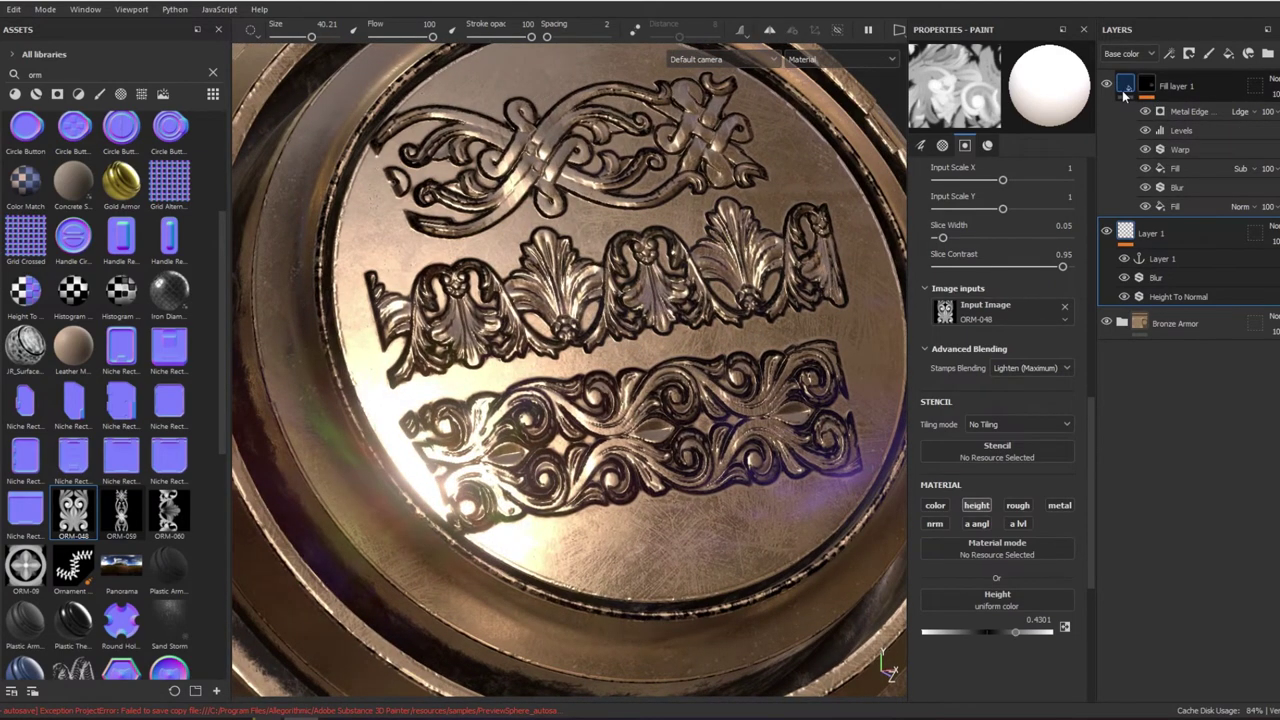
Enable Fill layer 1 so the recesses are darkened.
left_click(1122, 88)
left_click(1146, 87, "alt")
left_click(1134, 86)
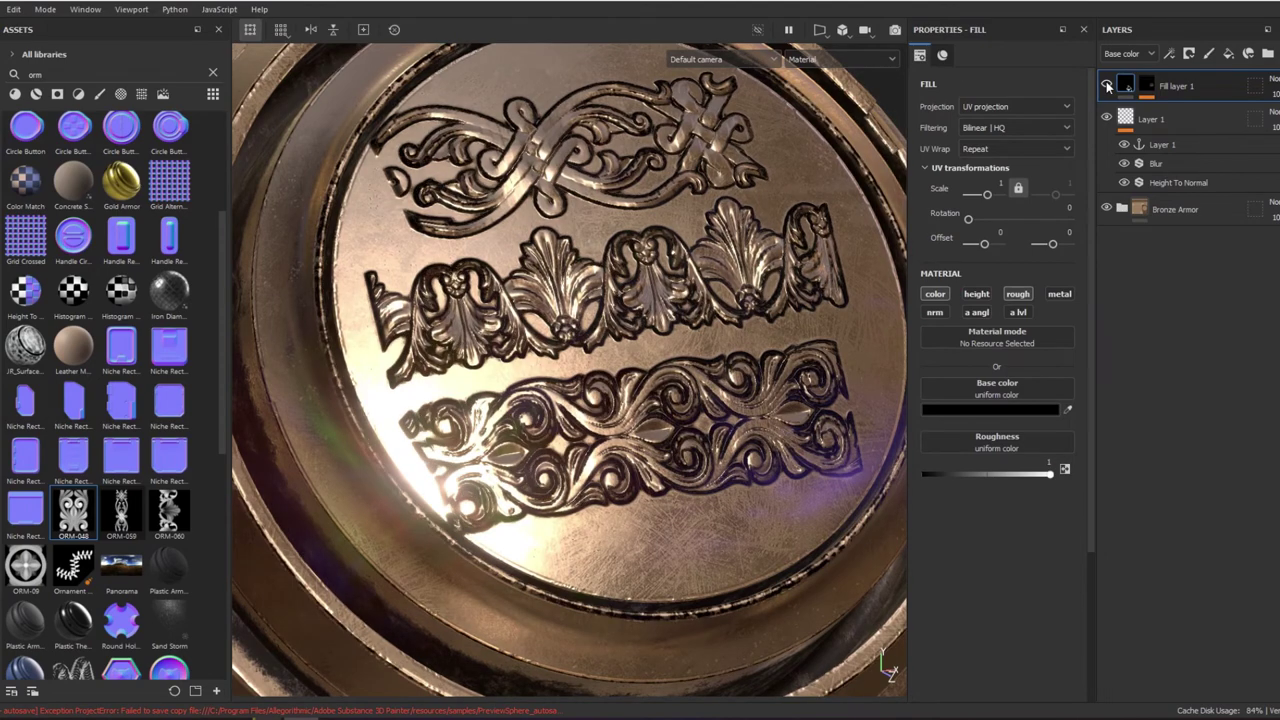
left_click(1106, 87)
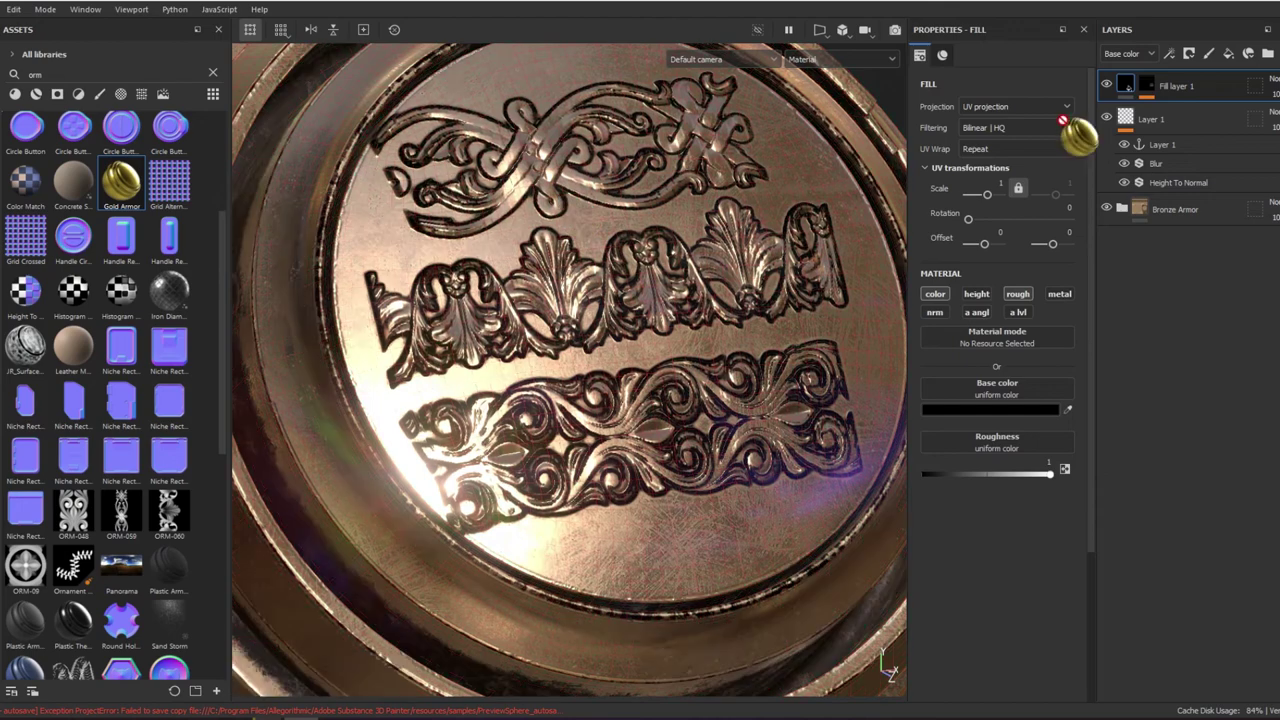
Add the Gold Armor material as a new layer and display the Height channel.
left_click_drag(100, 195, 1147, 108)
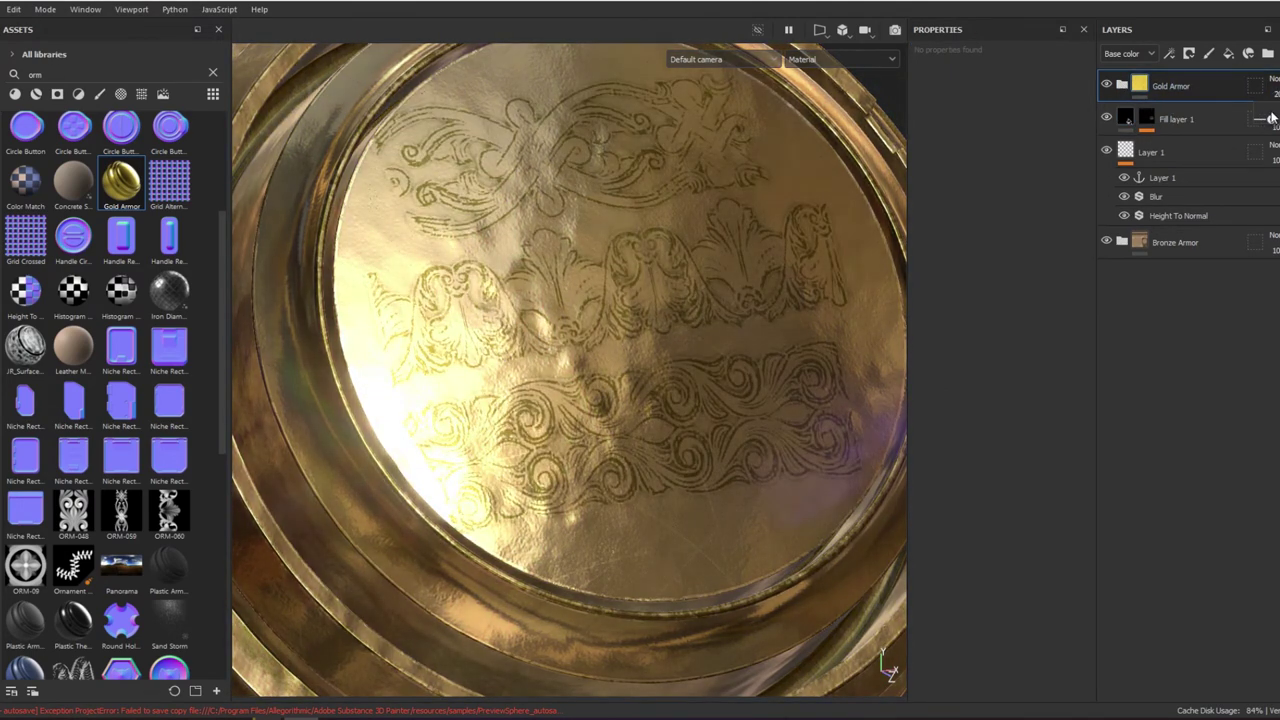
right_click(1218, 95)
left_click(1212, 102)
left_click(1128, 53)
left_click(1120, 68)
left_click(1255, 85)
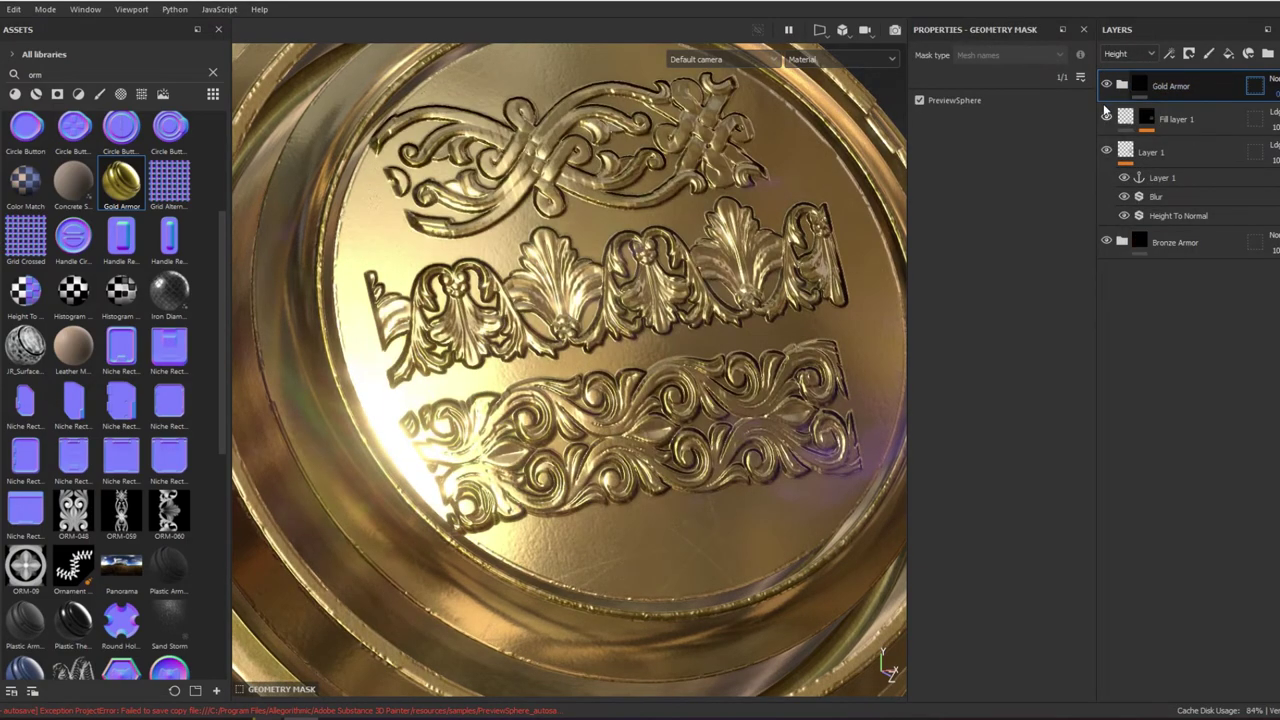
Give Gold Armor a black mask with a Fill effect linked to the Layer 1 anchor.
right_click(1135, 87)
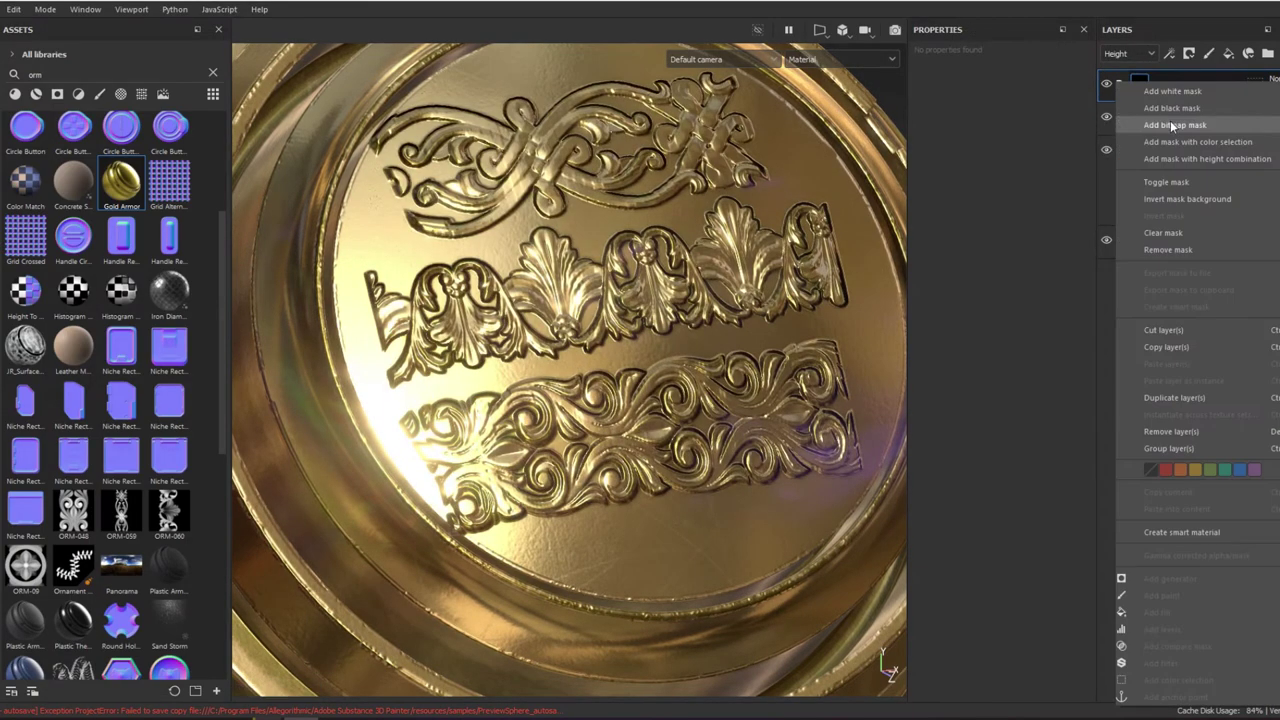
left_click(1170, 104)
right_click(1169, 80)
left_click(1184, 563)
left_click(1040, 296)
left_click(1114, 322)
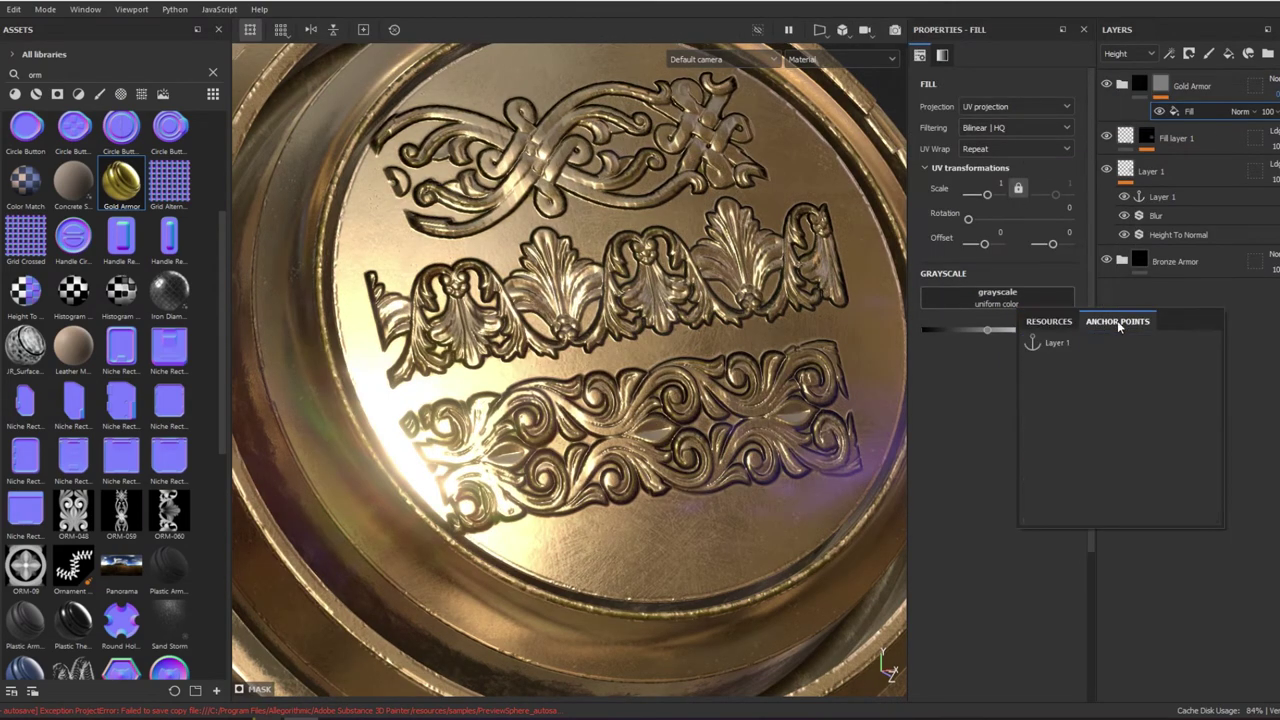
left_click(1050, 345)
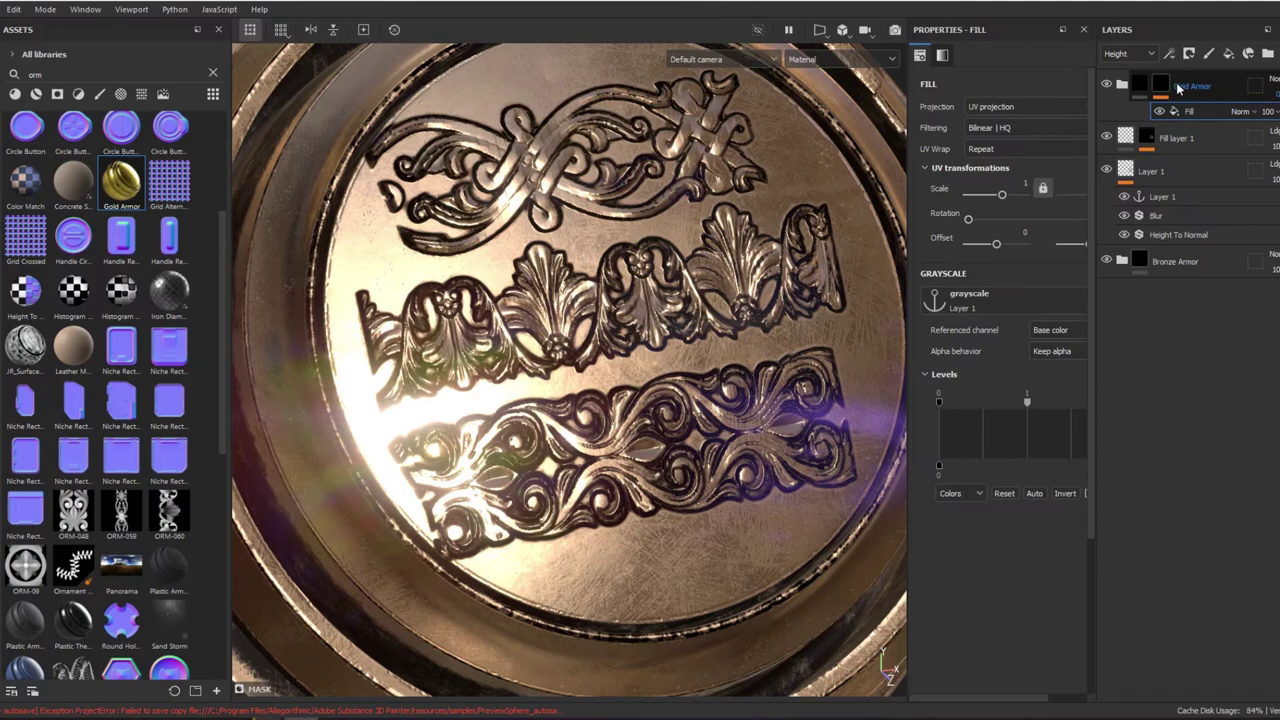
Make the mask Fill read the anchor's Height with Extract alpha, and tighten its levels to brighten the ornaments.
left_click(1160, 86, "alt")
left_click(1048, 330)
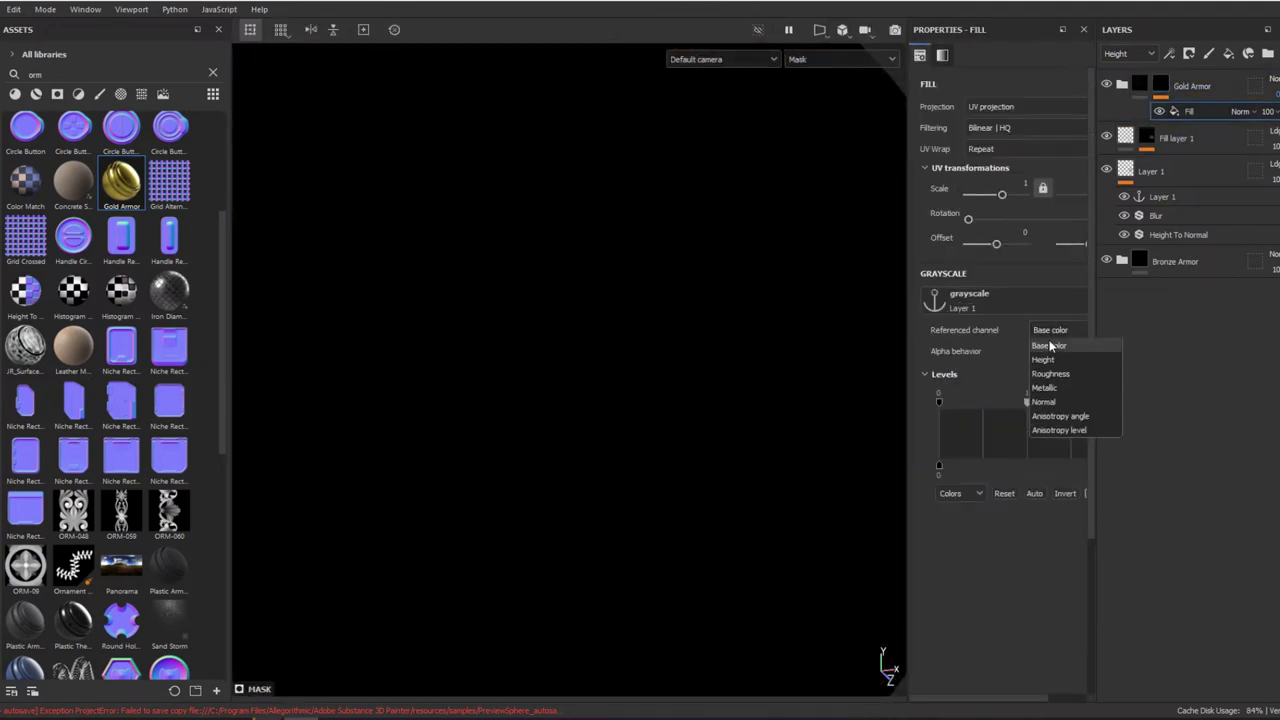
left_click(1050, 382)
left_click(1052, 352)
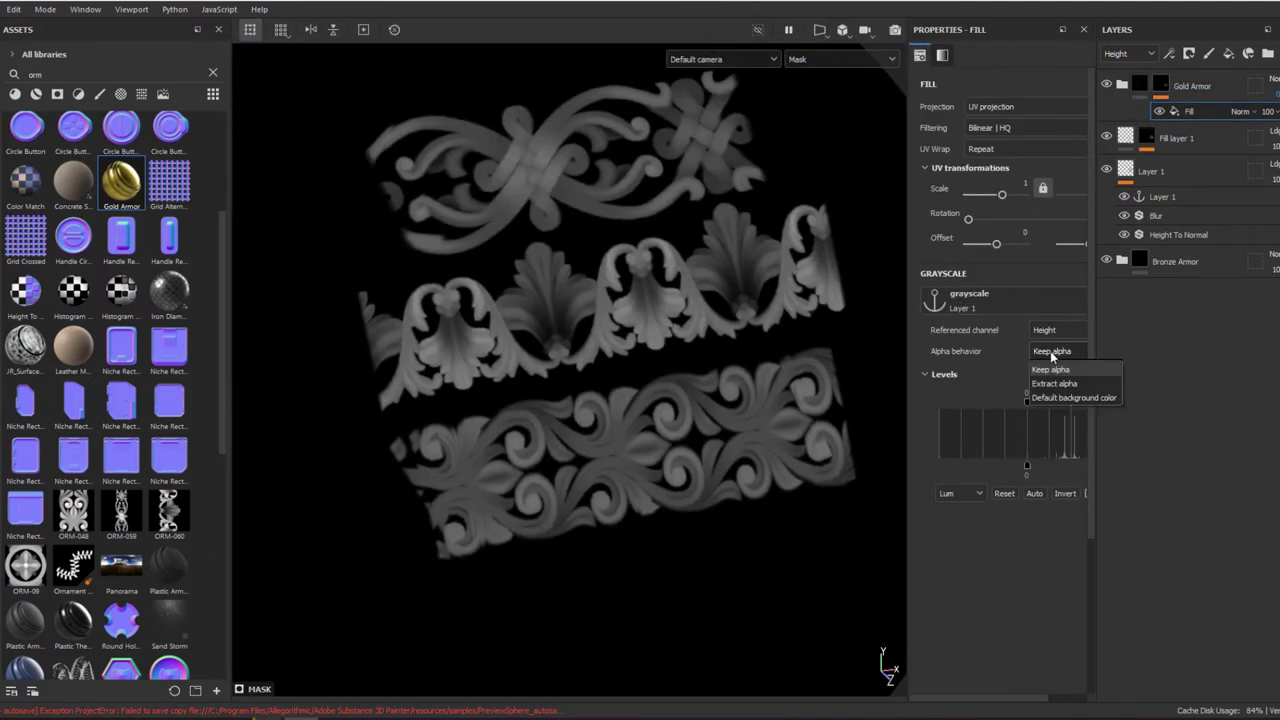
left_click(1054, 383)
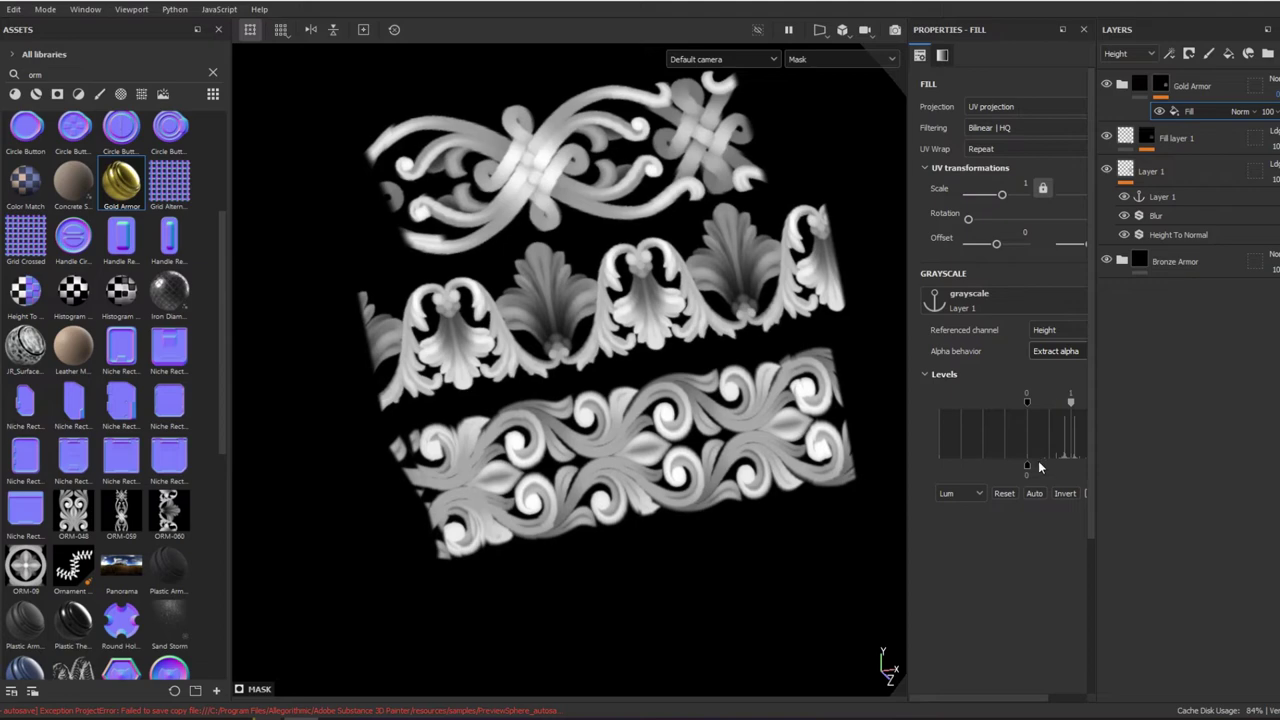
left_click(1035, 496)
left_click(1018, 494)
left_click_drag(909, 413, 853, 405)
left_click_drag(1014, 403, 978, 401)
key("m")
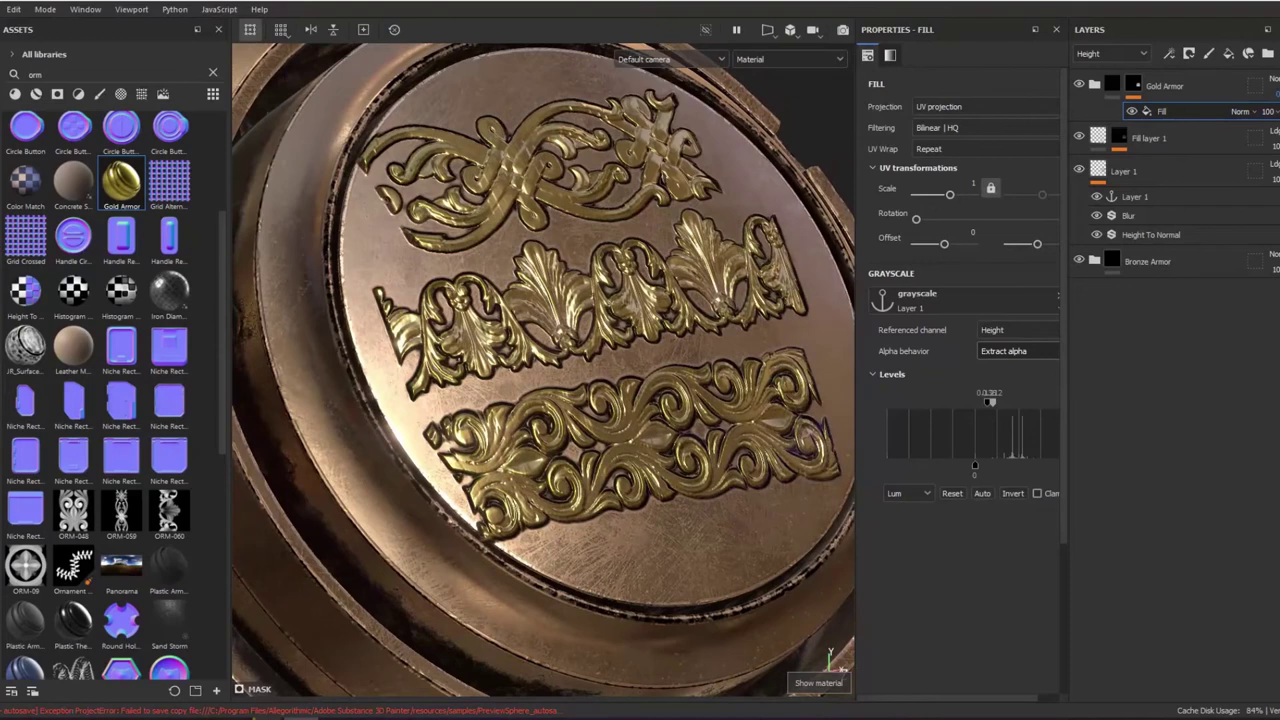
Lower the Gold Armor mask fill's opacity and move Fill layer 1 above the Gold Armor group.
left_click(1133, 86)
key("1")
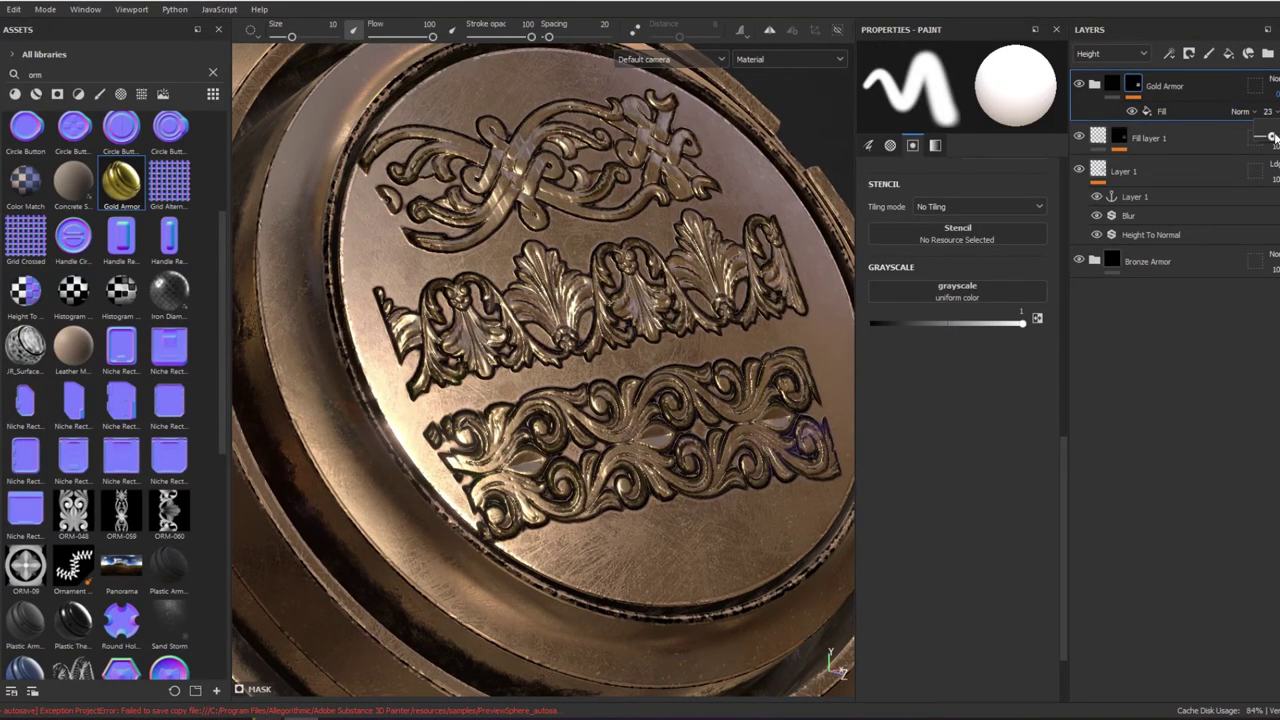
left_click_drag(1266, 111, 1242, 111)
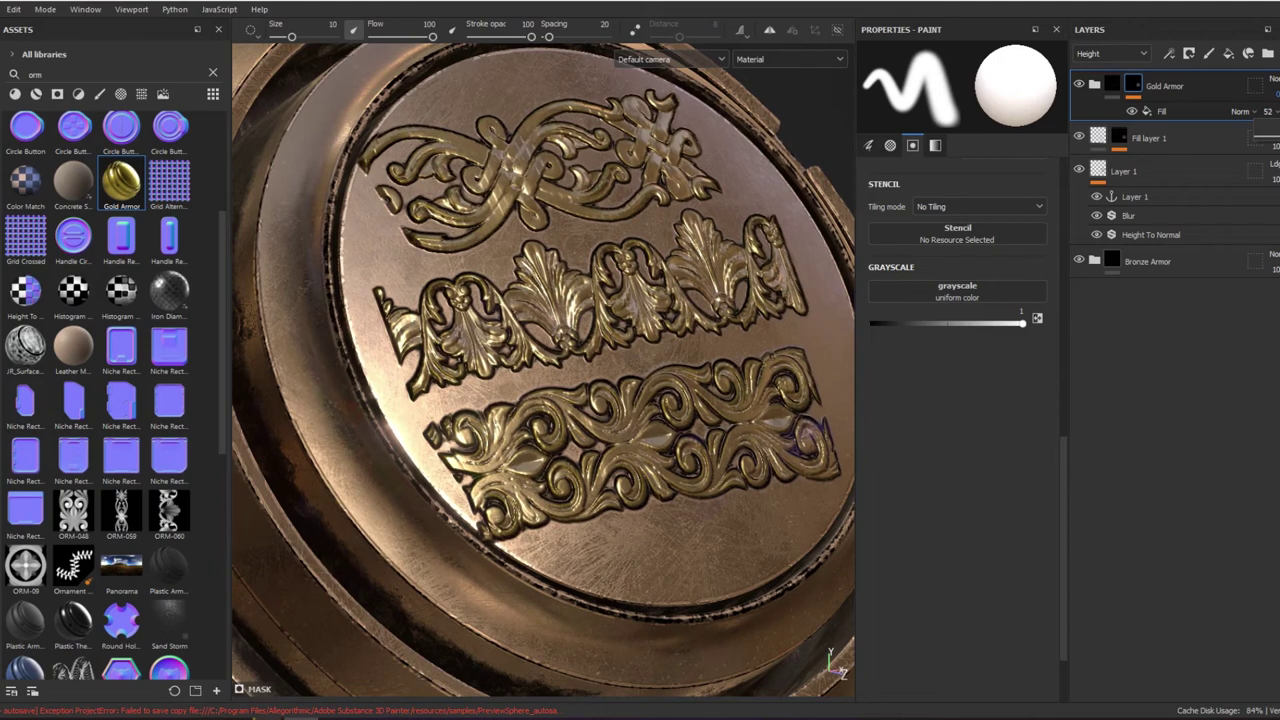
left_click_drag(1160, 88, 1181, 146)
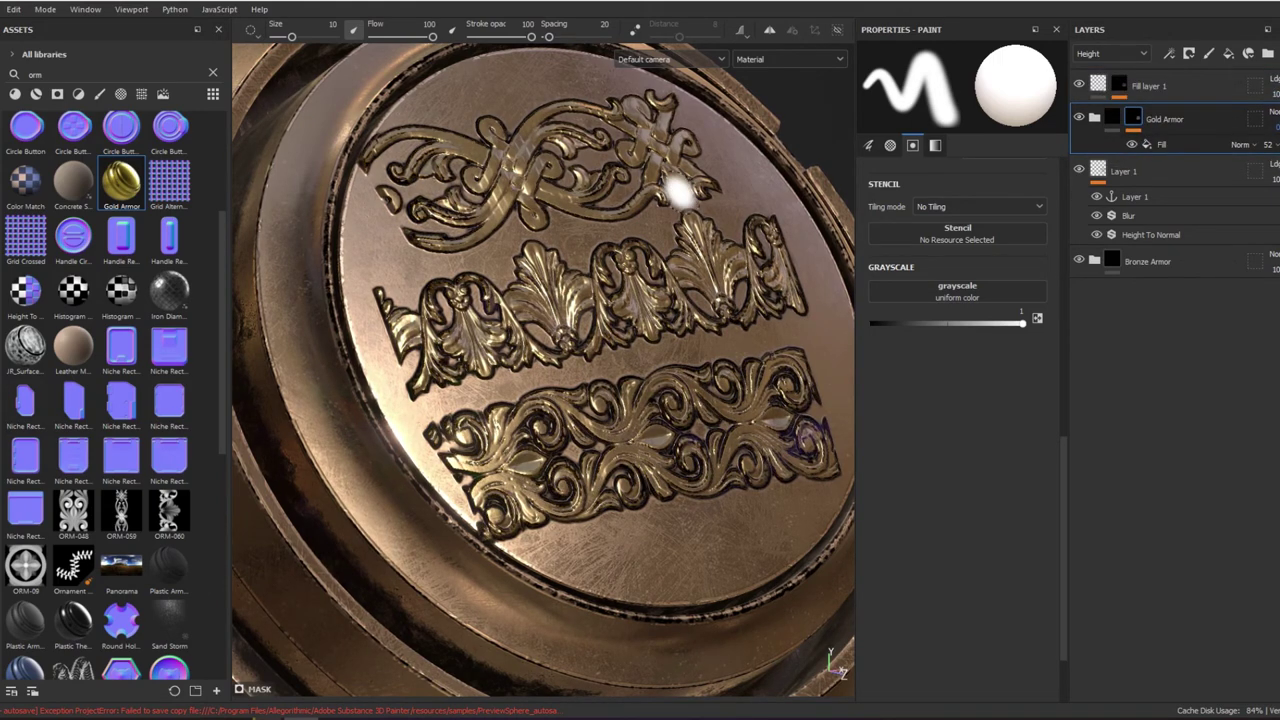
Raise the gold mask fill's opacity to about 75 and inspect the plate from several angles.
left_click_drag(727, 193, 830, 180, "alt")
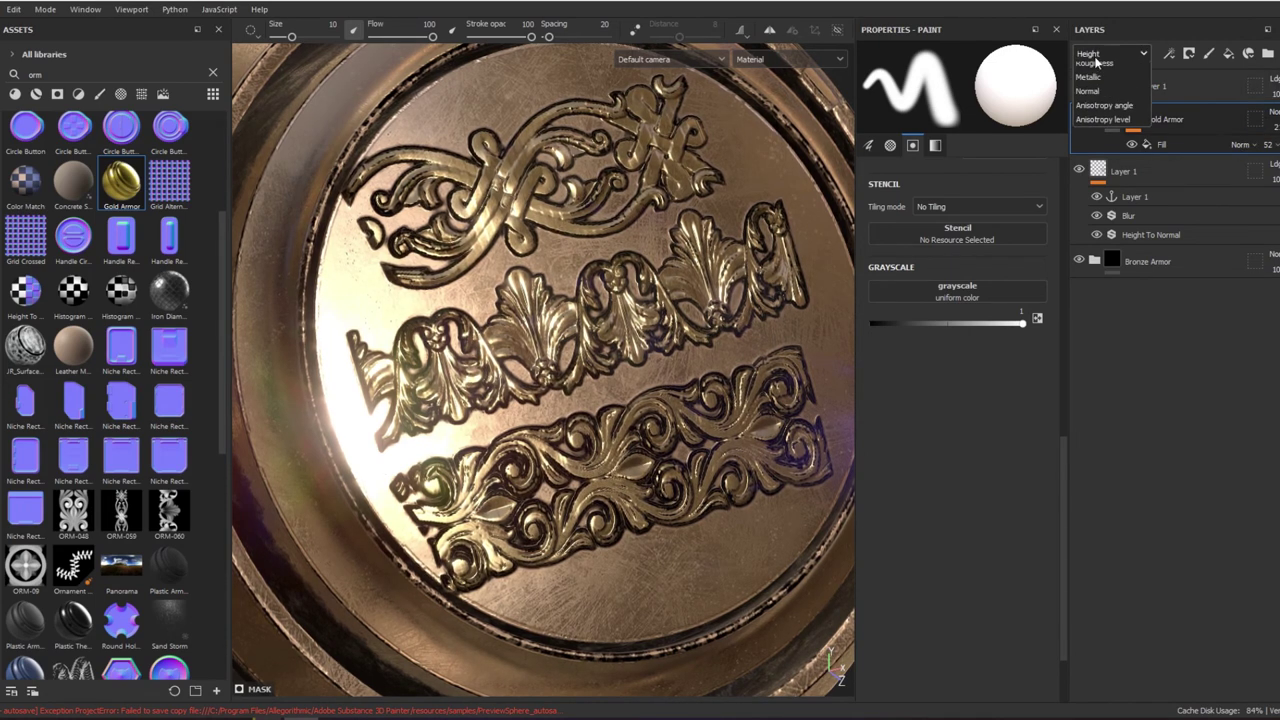
left_click_drag(1267, 144, 1262, 144)
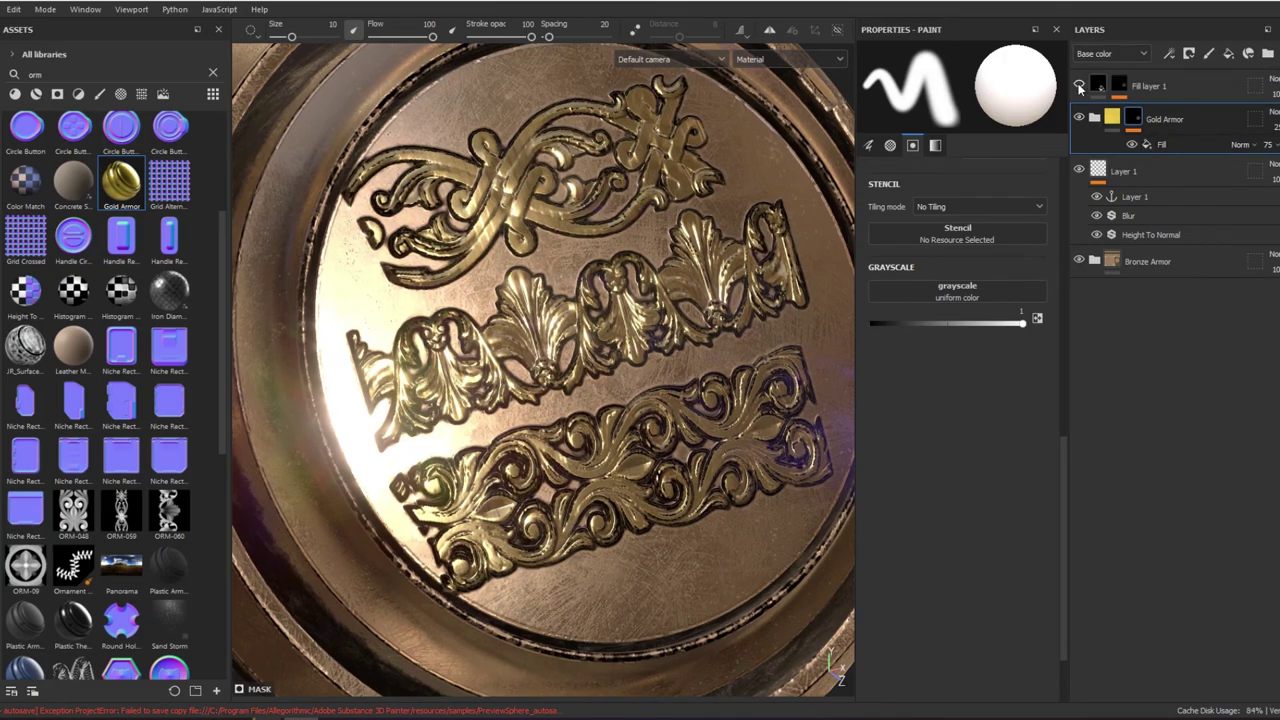
mouse_move(560, 300)
left_mouse_down("alt")
mouse_move(500, 155)
mouse_move(749, 109)
mouse_move(700, 185)
left_mouse_up("alt")
scroll(697, 190, "up", 3)
scroll(697, 190, "down", 5)
left_click(1119, 86, "alt")
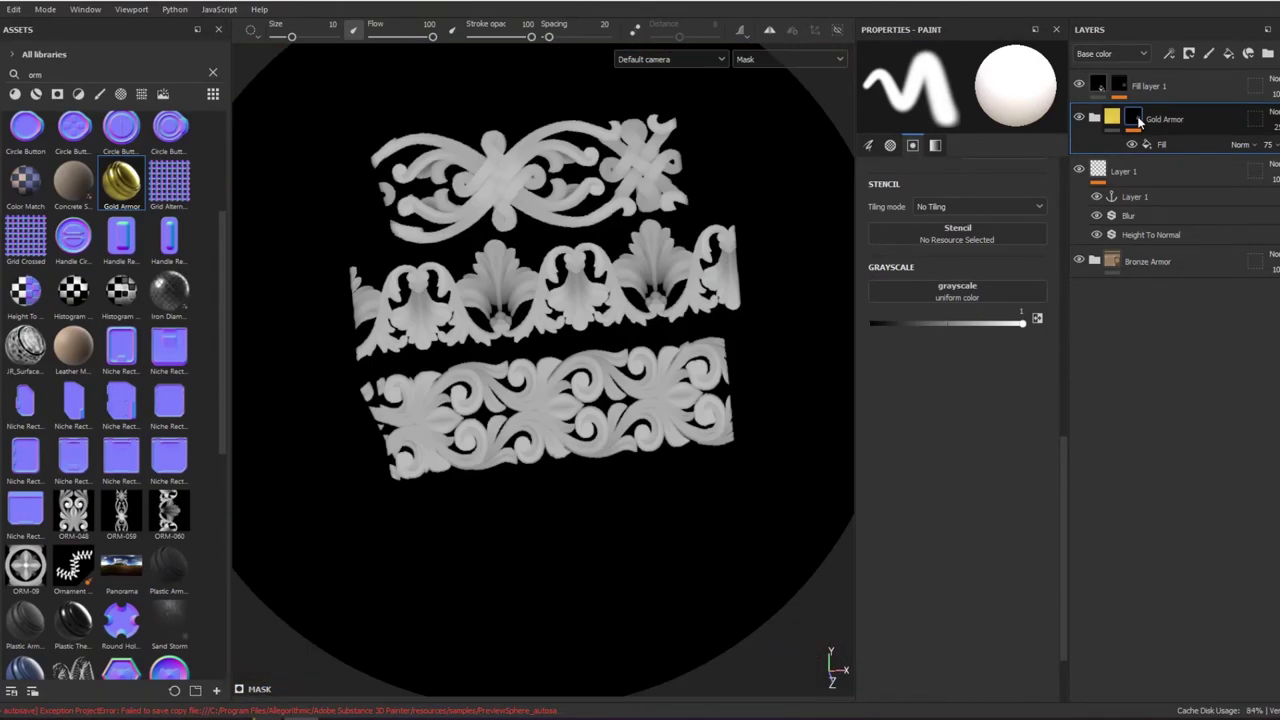
left_click(1098, 86)
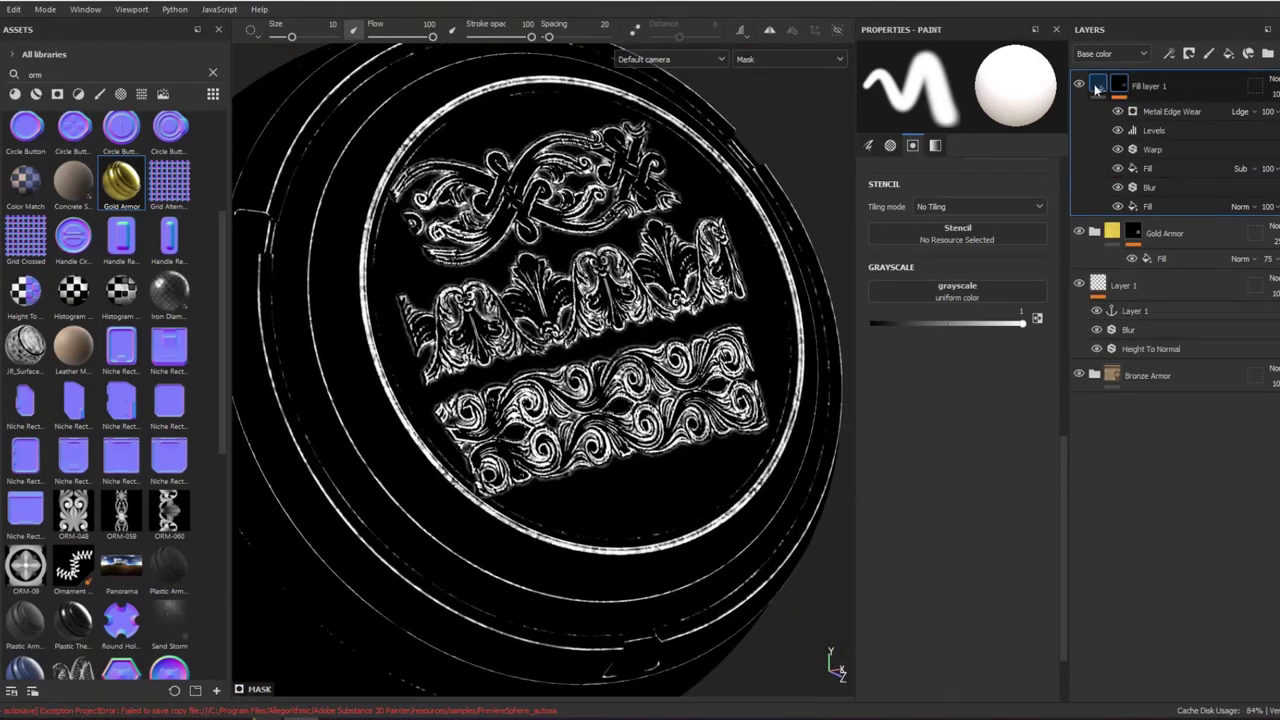
mouse_move(808, 175)
left_mouse_down("alt")
mouse_move(768, 148)
mouse_move(737, 180)
left_mouse_up("alt")
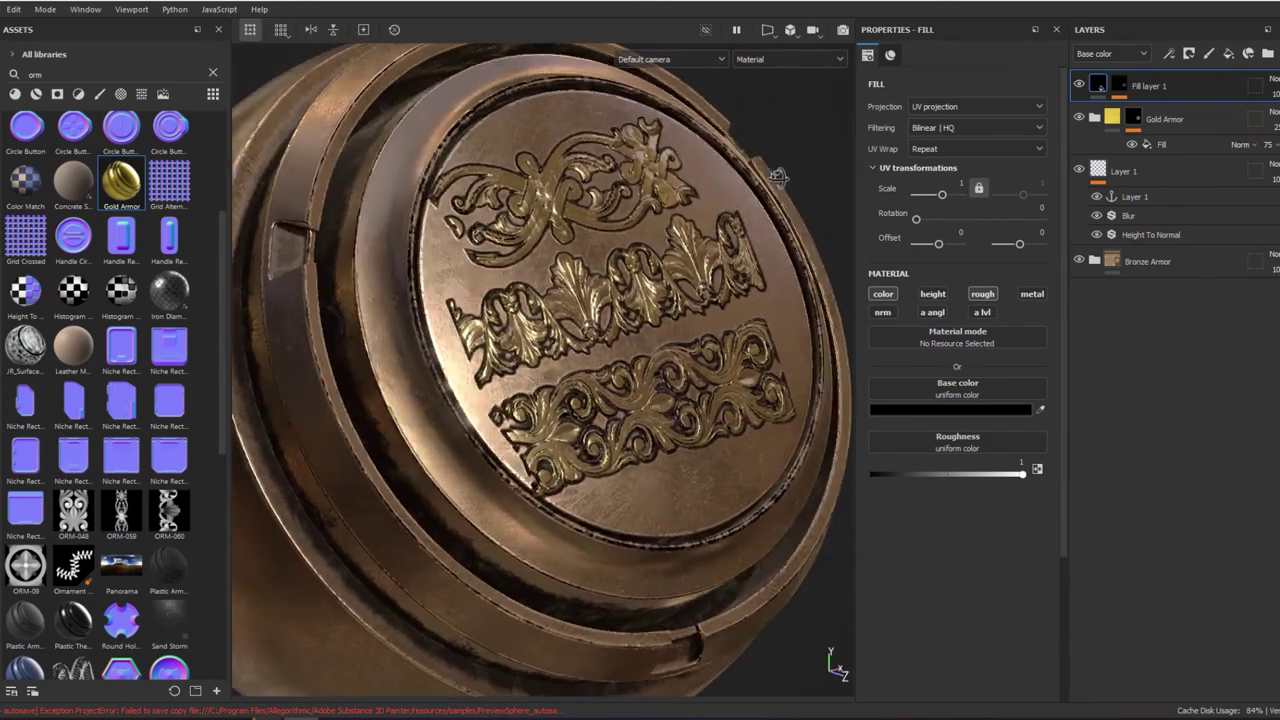